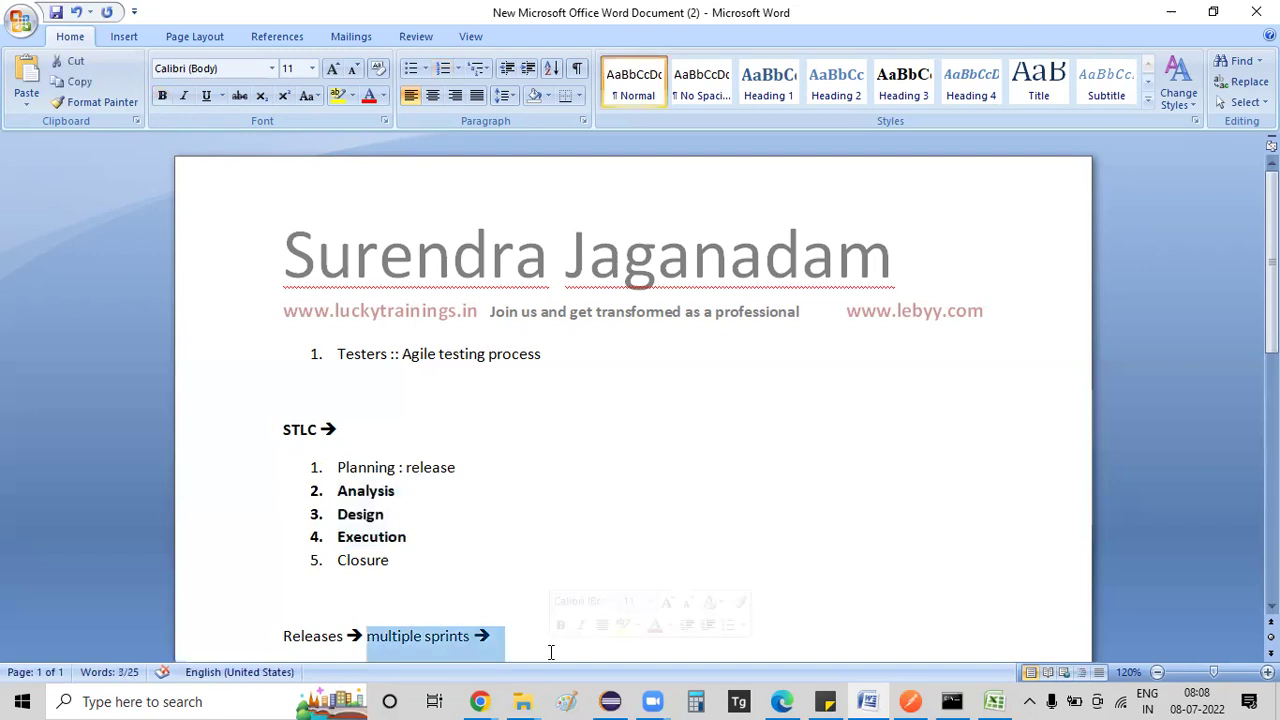
Step: Add the lines "8th July 8, 2022" and "10th Dec" below the "Releases → multiple sprints" line
{"action": "left_click", "coordinate": [550, 652]}
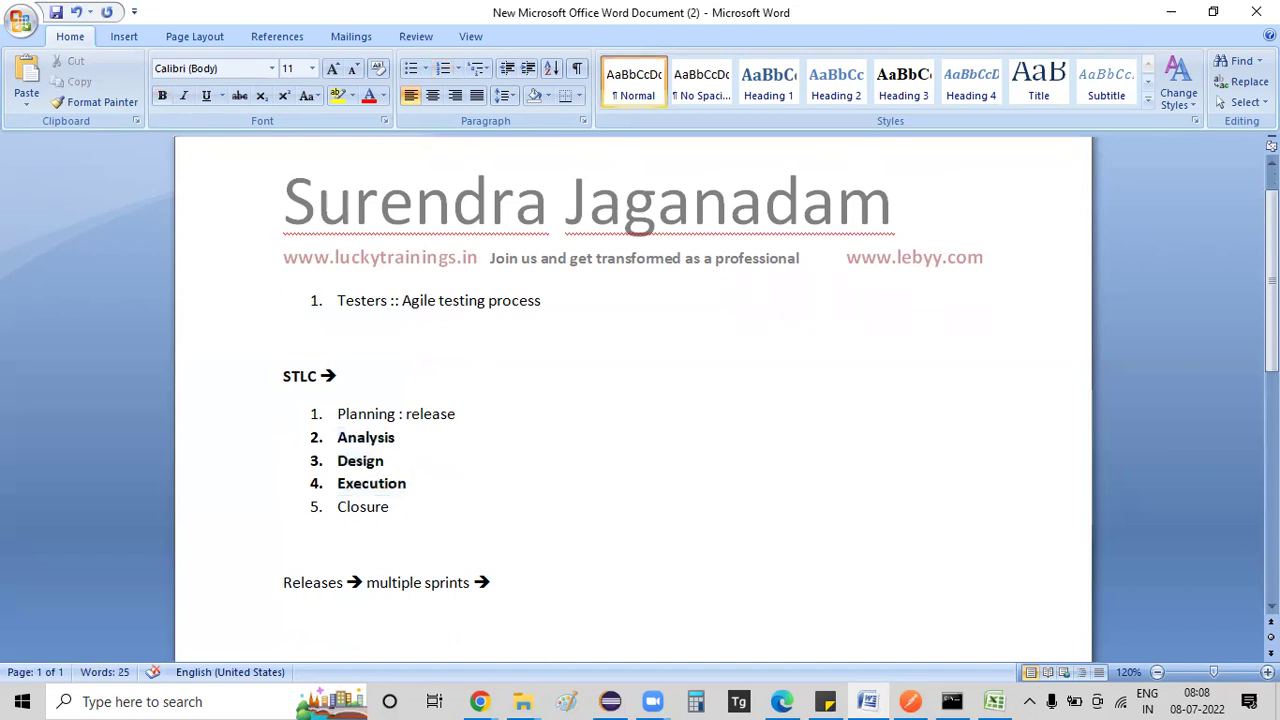
{"action": "type", "text": "8th Jult"}
{"action": "key", "text": "BackSpace"}
{"action": "type", "text": "y"}
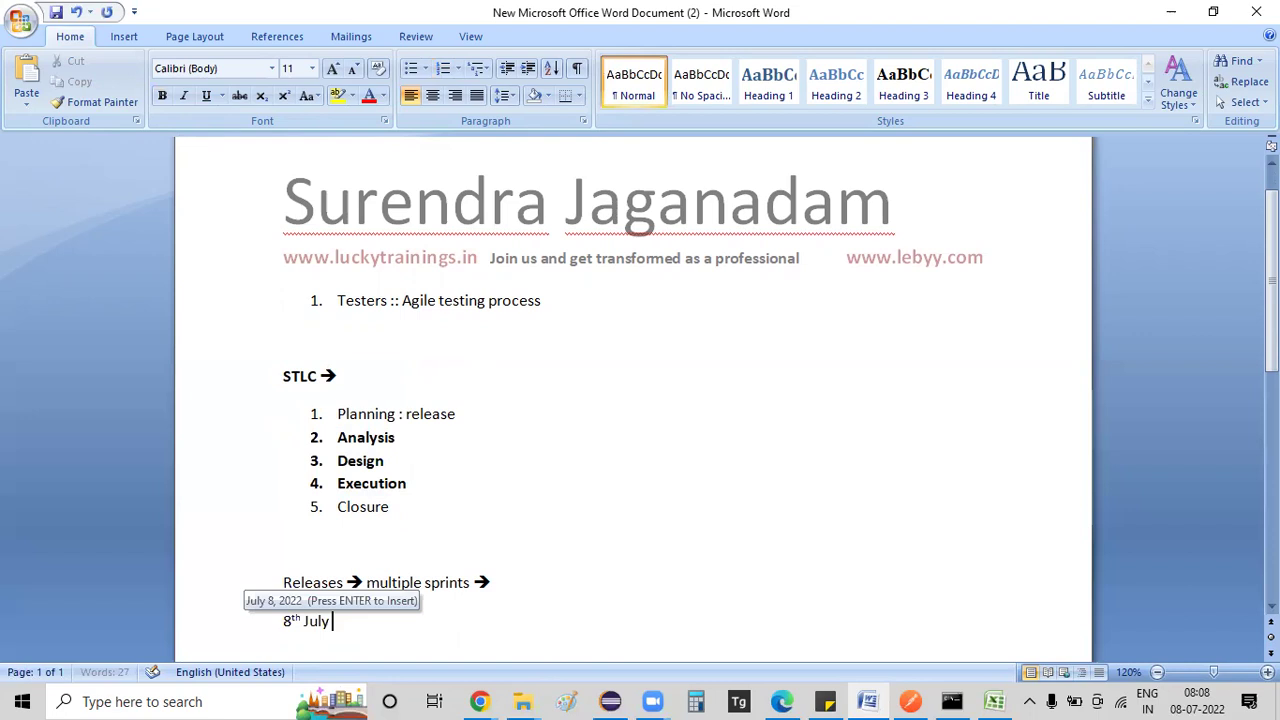
{"action": "key", "text": "Return"}
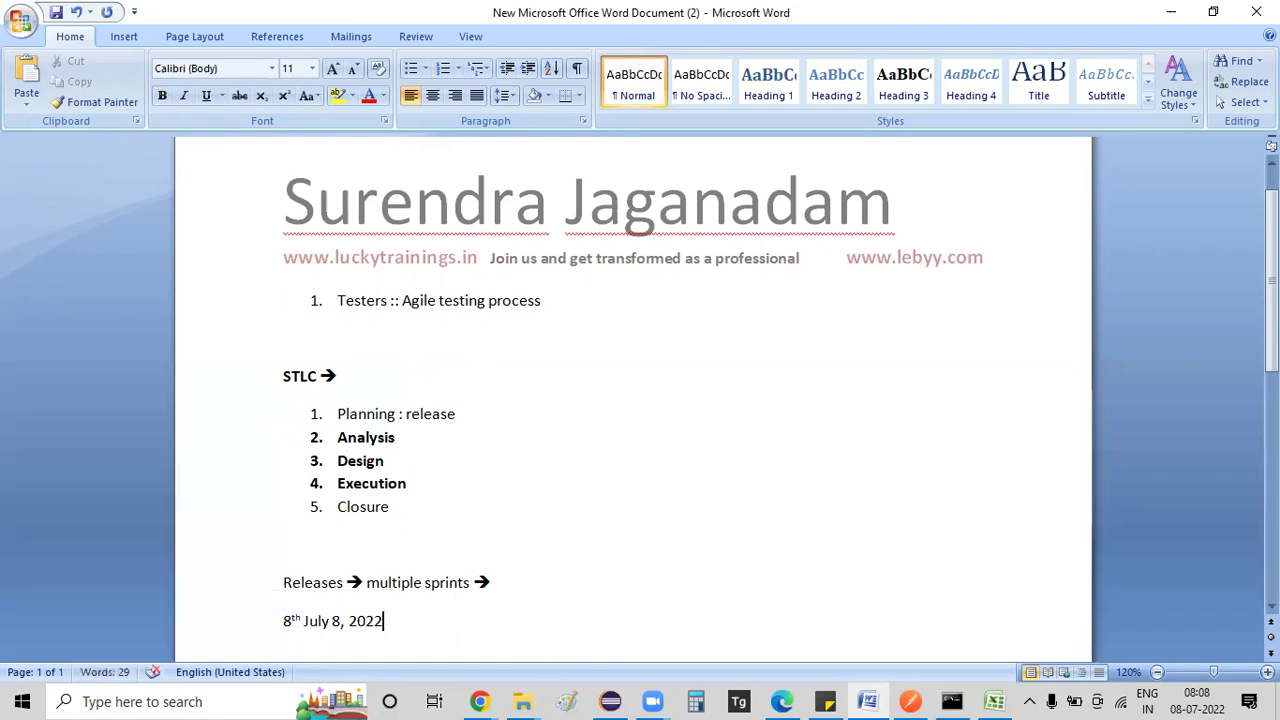
{"action": "key", "text": "Return"}
{"action": "type", "text": "10th "}
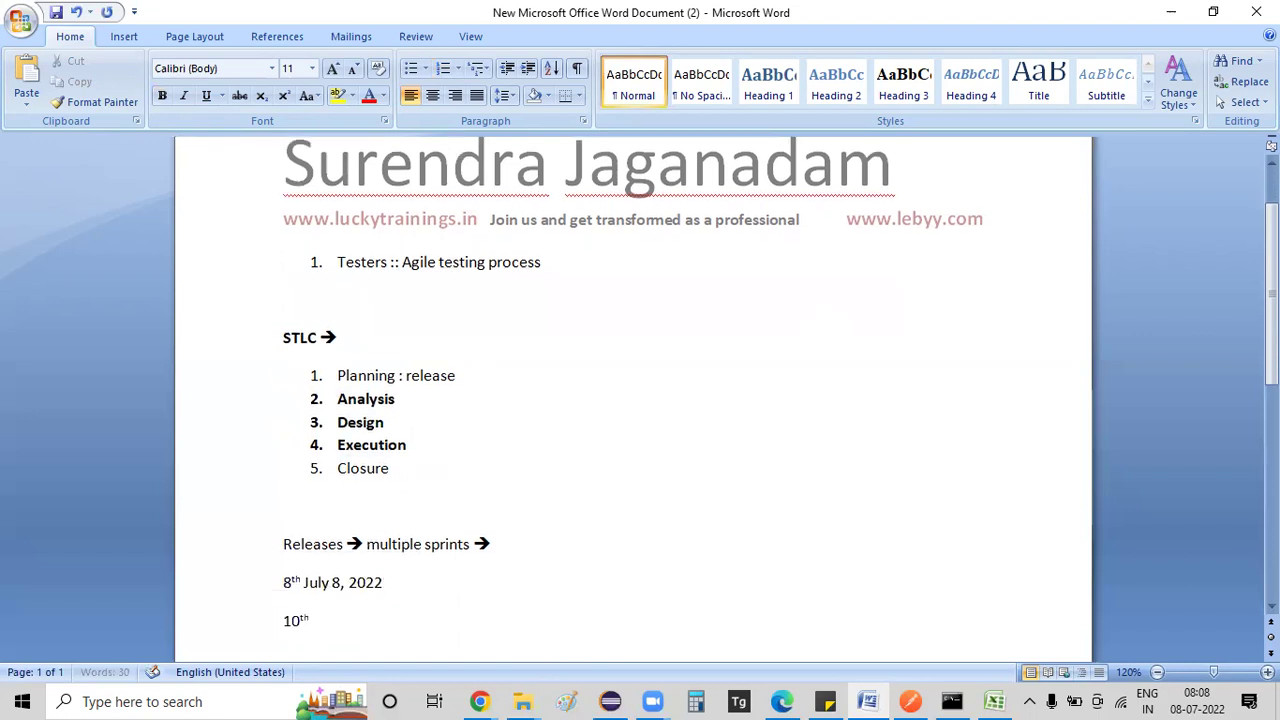
{"action": "type", "text": "Dec"}
{"action": "key", "text": "Return"}
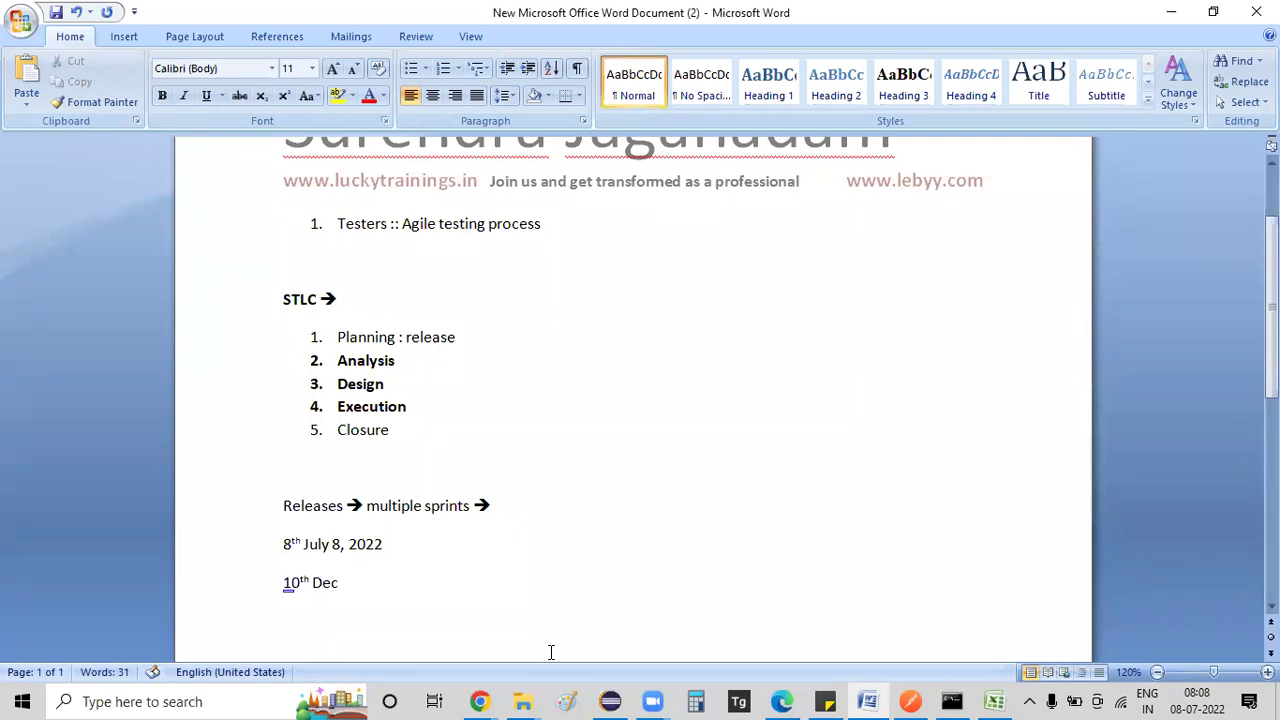
Step: Append ": Test plan/ test strategy" to the July date line and ": test closure documents" to the 10th Dec line
{"action": "key", "text": "Up"}
{"action": "key", "text": "Up"}
{"action": "key", "text": "End"}
{"action": "type", "text": ": Ts"}
{"action": "key", "text": "BackSpace"}
{"action": "type", "text": "est plan/"}
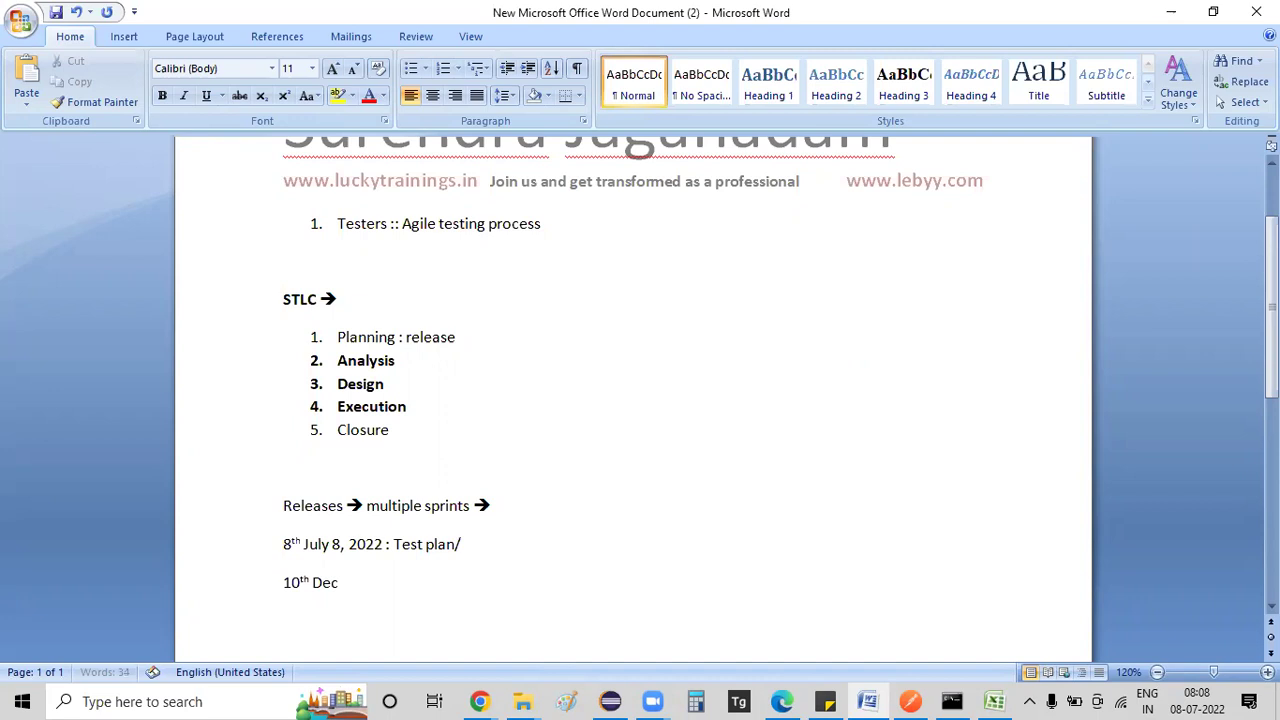
{"action": "type", "text": " test strategy"}
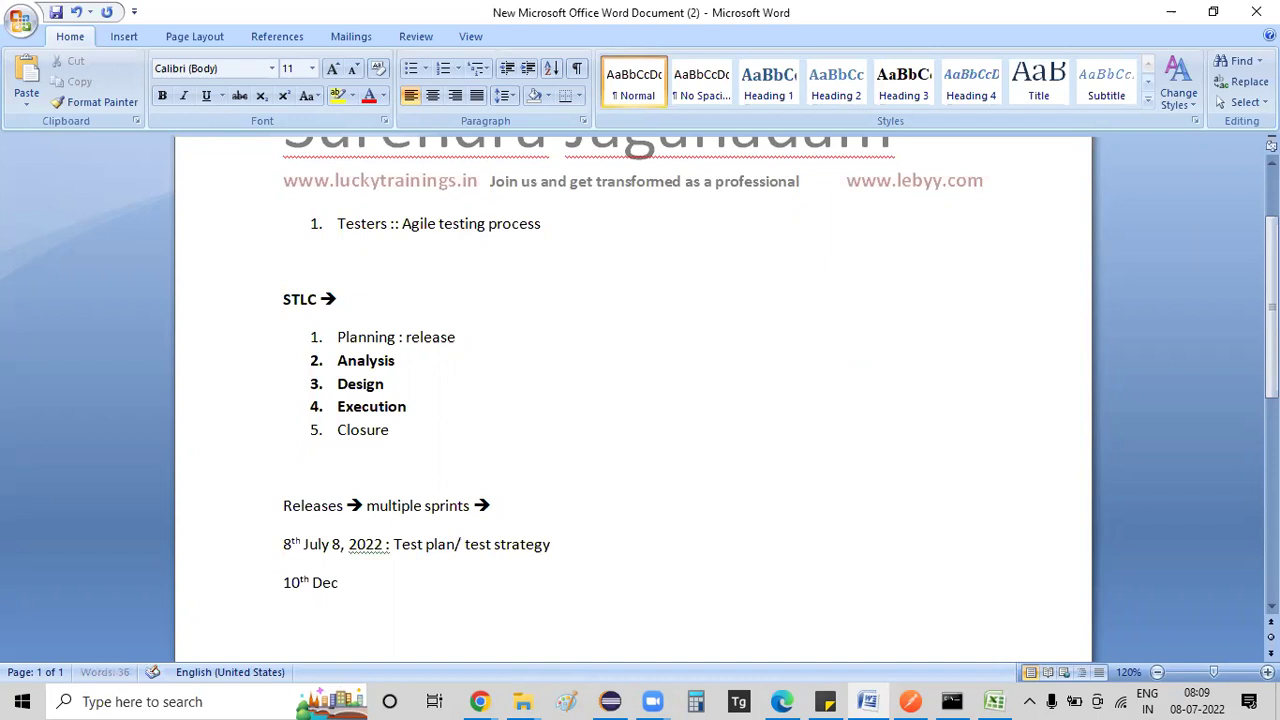
{"action": "type", "text": ": test closure documents"}
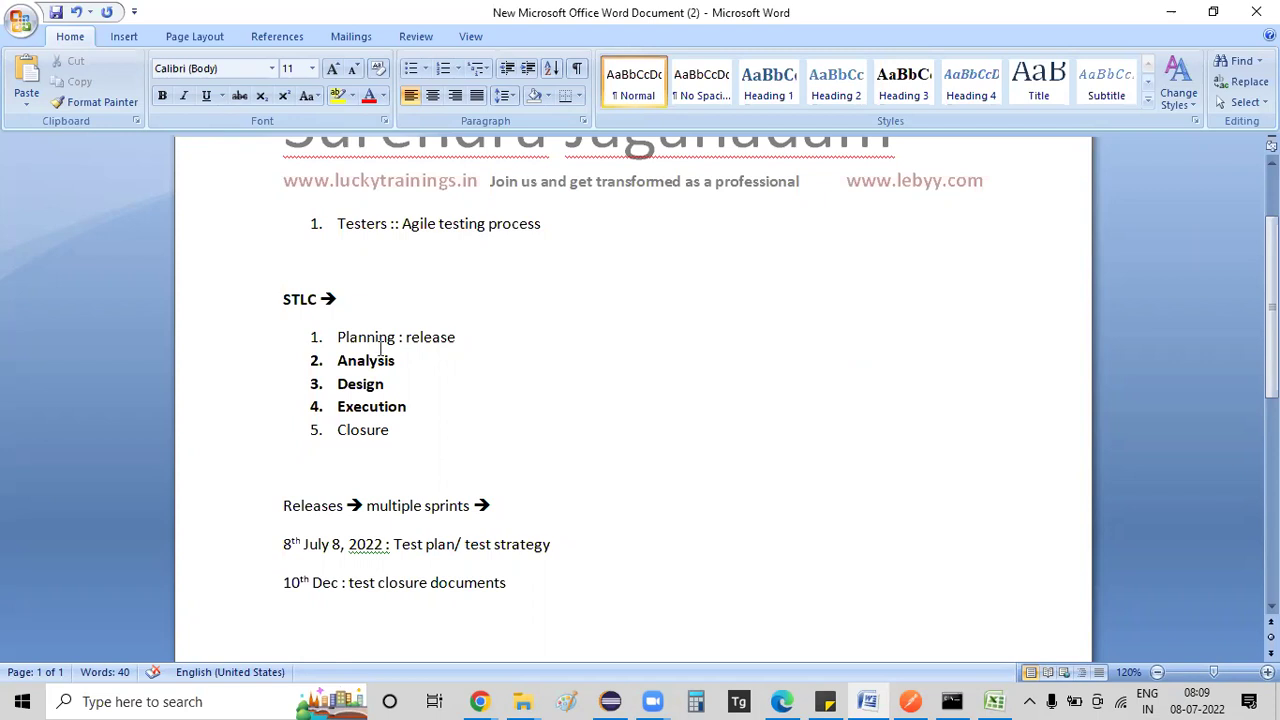
{"action": "left_click", "coordinate": [429, 418]}
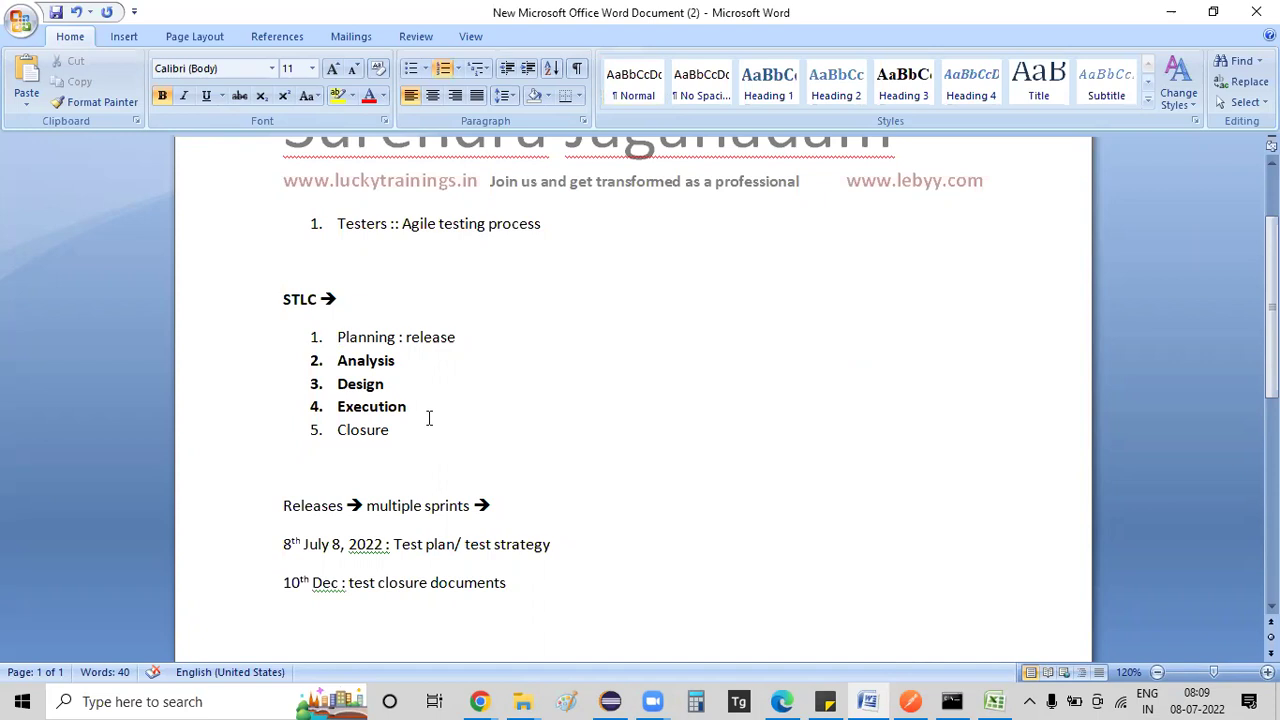
{"action": "left_click", "coordinate": [508, 582]}
{"action": "key", "text": "Return"}
{"action": "key", "text": "Return"}
{"action": "key", "text": "BackSpace"}
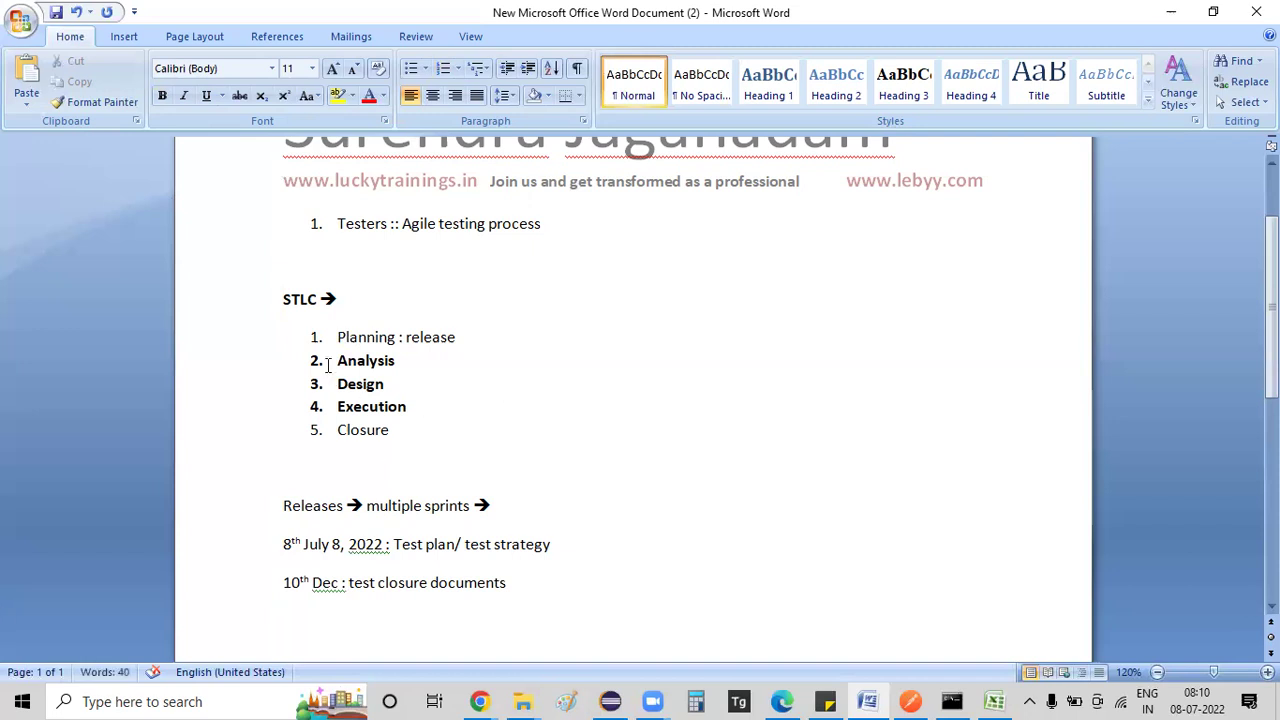
{"action": "left_click_drag", "start_coordinate": [324, 364], "coordinate": [321, 409]}
Step: Switch to the Jira backlog in Chrome and open LBY-1, LBY-2 and LBY-3 from LBY Sprint 1 in separate browser tabs
{"action": "left_click", "coordinate": [482, 700]}
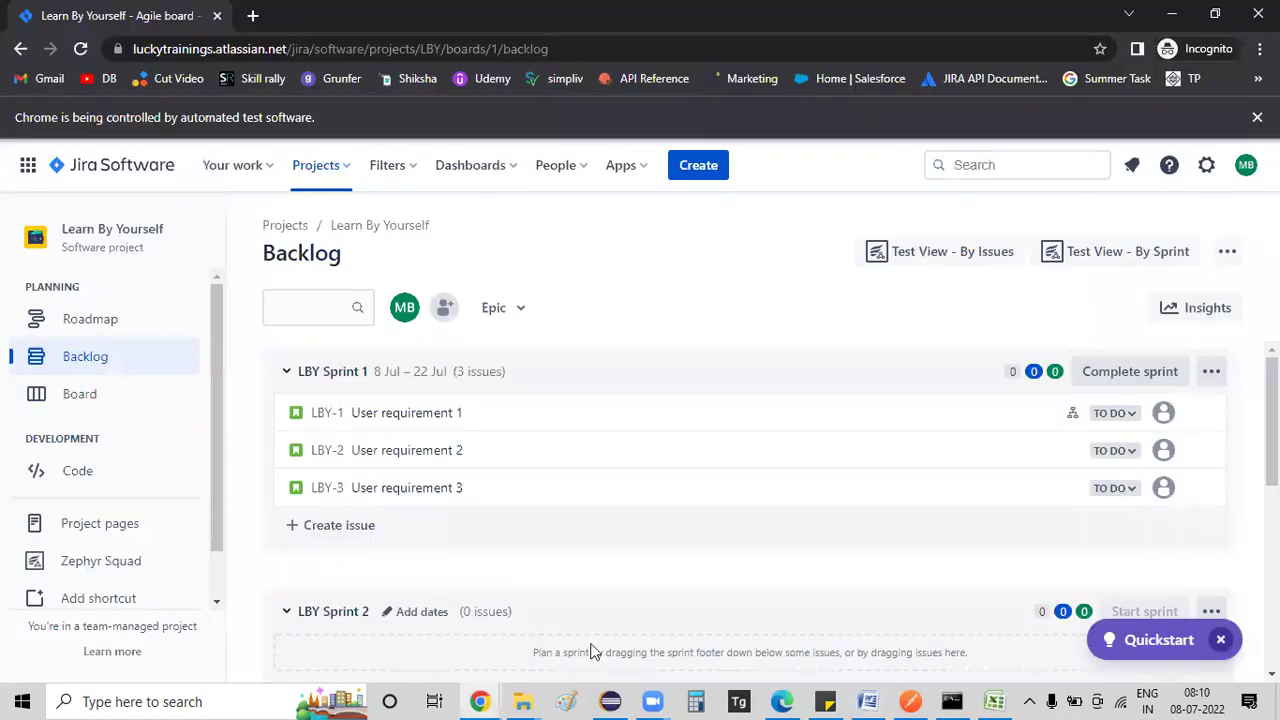
{"action": "left_click", "coordinate": [327, 413], "text": "ctrl"}
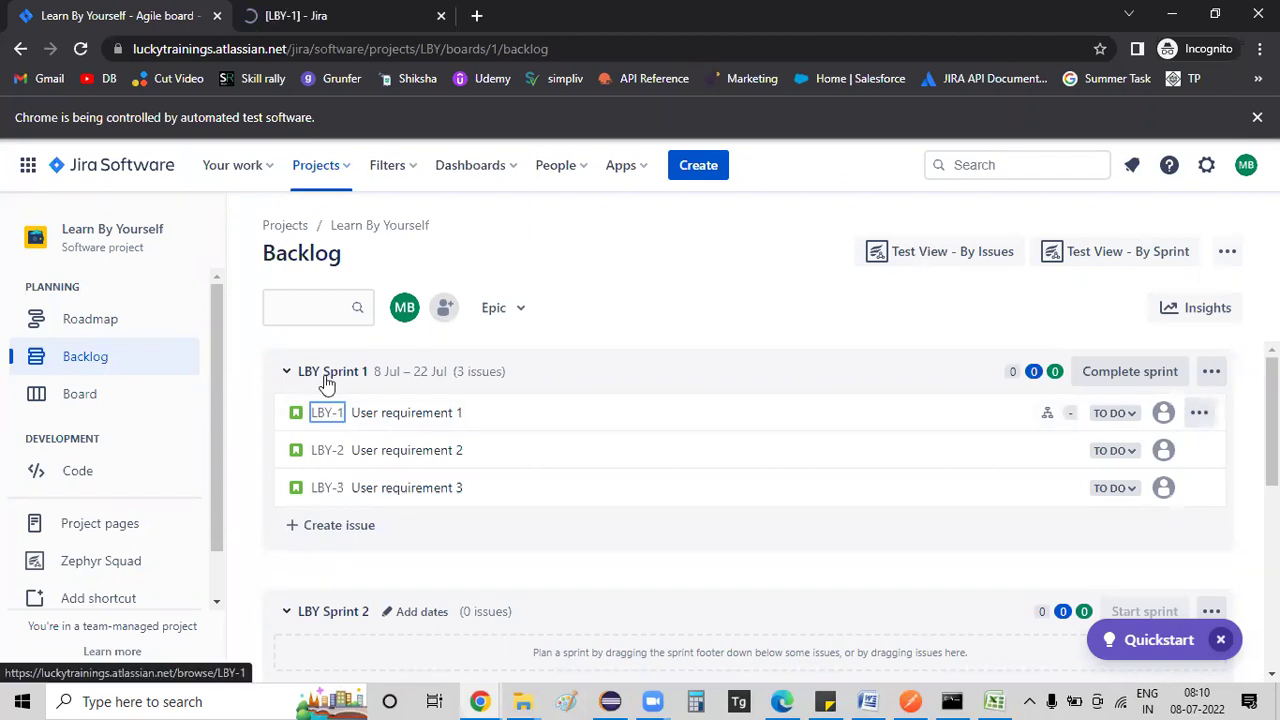
{"action": "left_click", "coordinate": [329, 450], "text": "ctrl"}
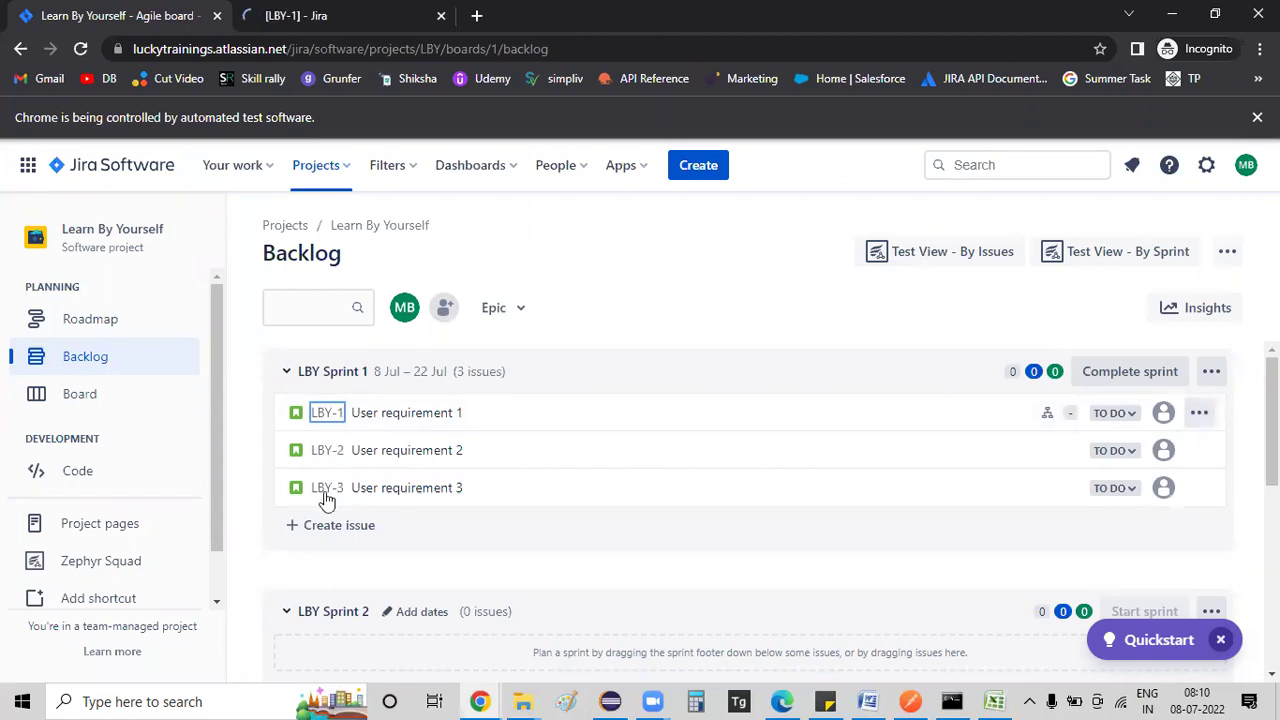
{"action": "left_click", "coordinate": [327, 488], "text": "ctrl"}
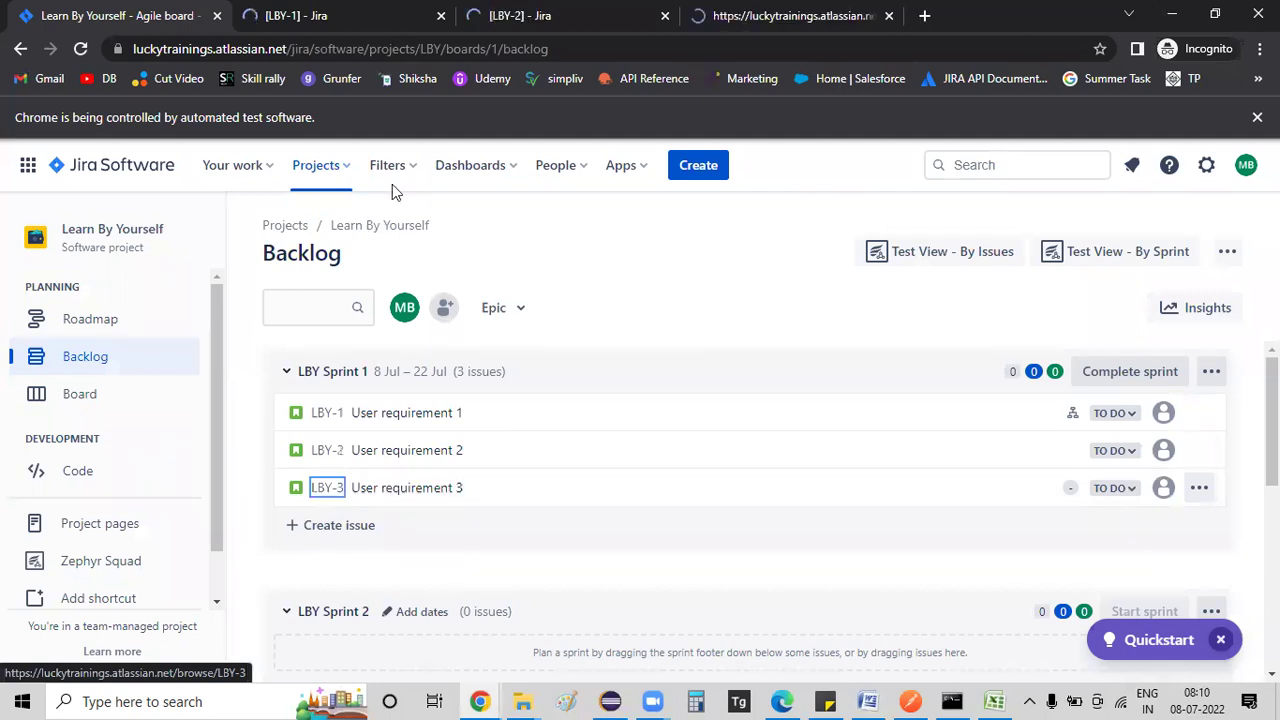
Step: View the LBY-1 User requirement 1 issue and assign it to the suggested project member
{"action": "left_click", "coordinate": [364, 15]}
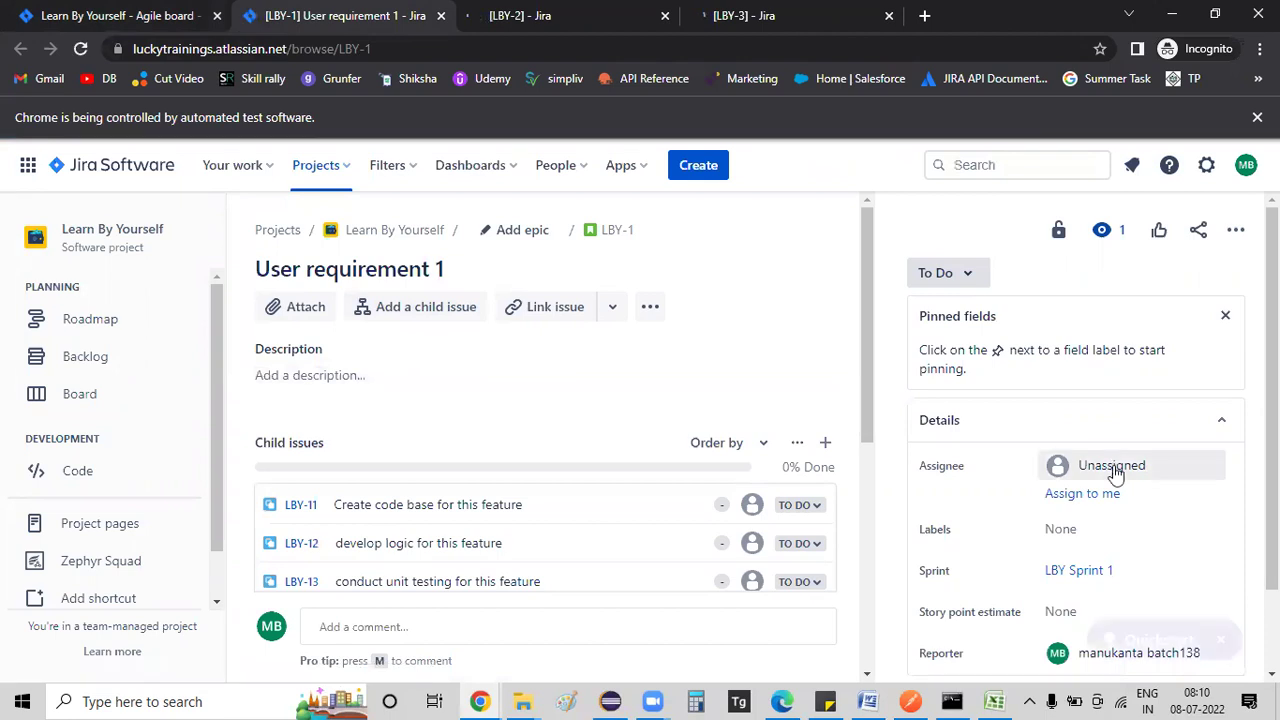
{"action": "left_click", "coordinate": [1115, 467]}
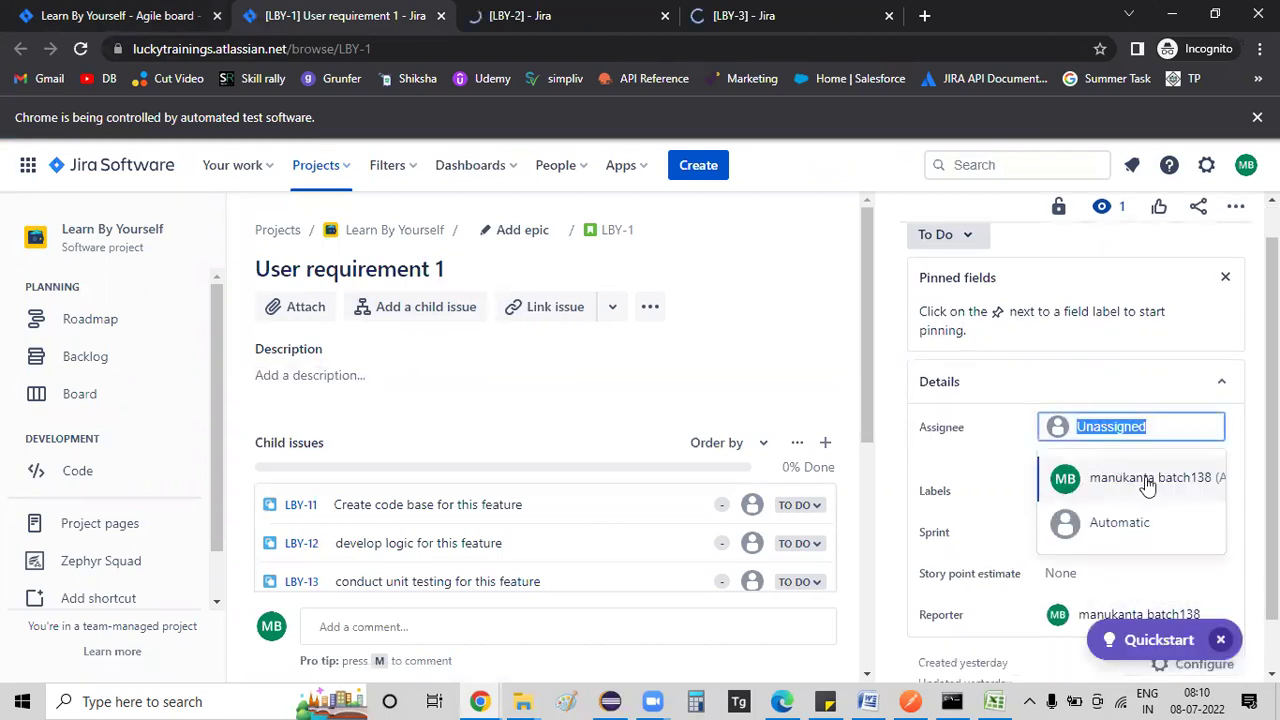
{"action": "key", "text": "Return"}
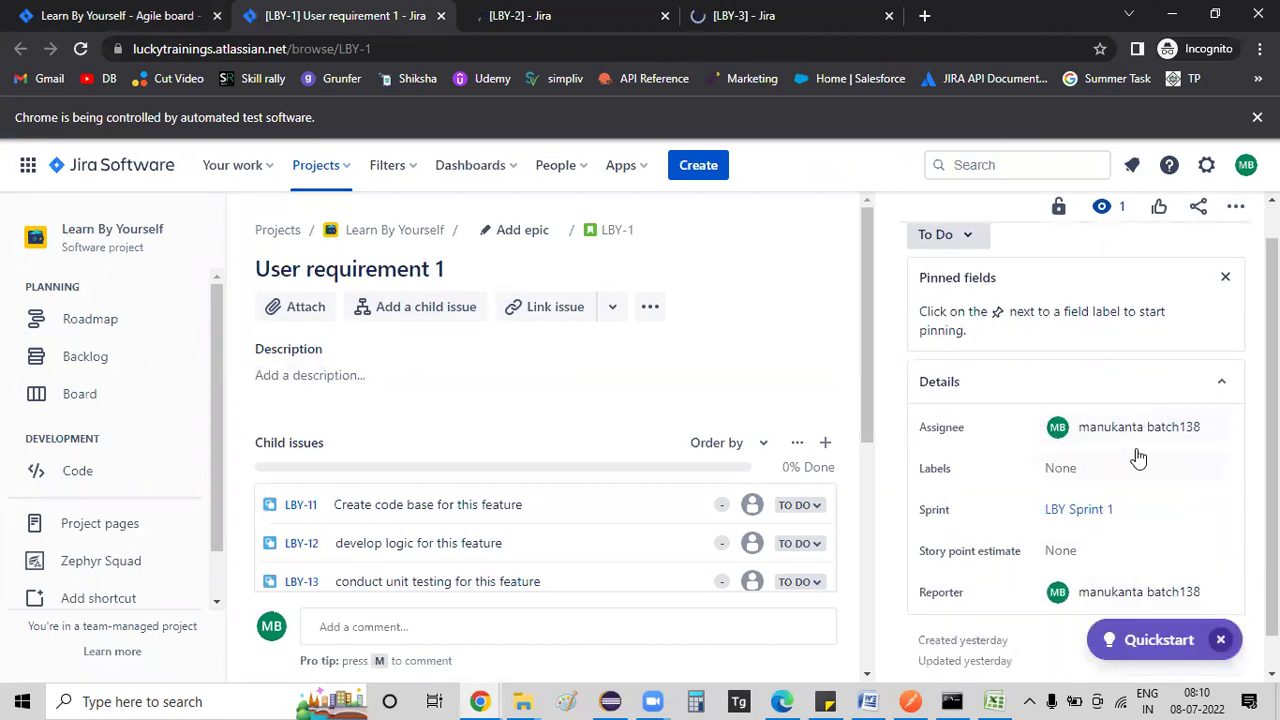
Step: Try to reassign User requirement 1 by searching for another teammate's name, and leave the current assignee in place
{"action": "left_click", "coordinate": [1134, 449]}
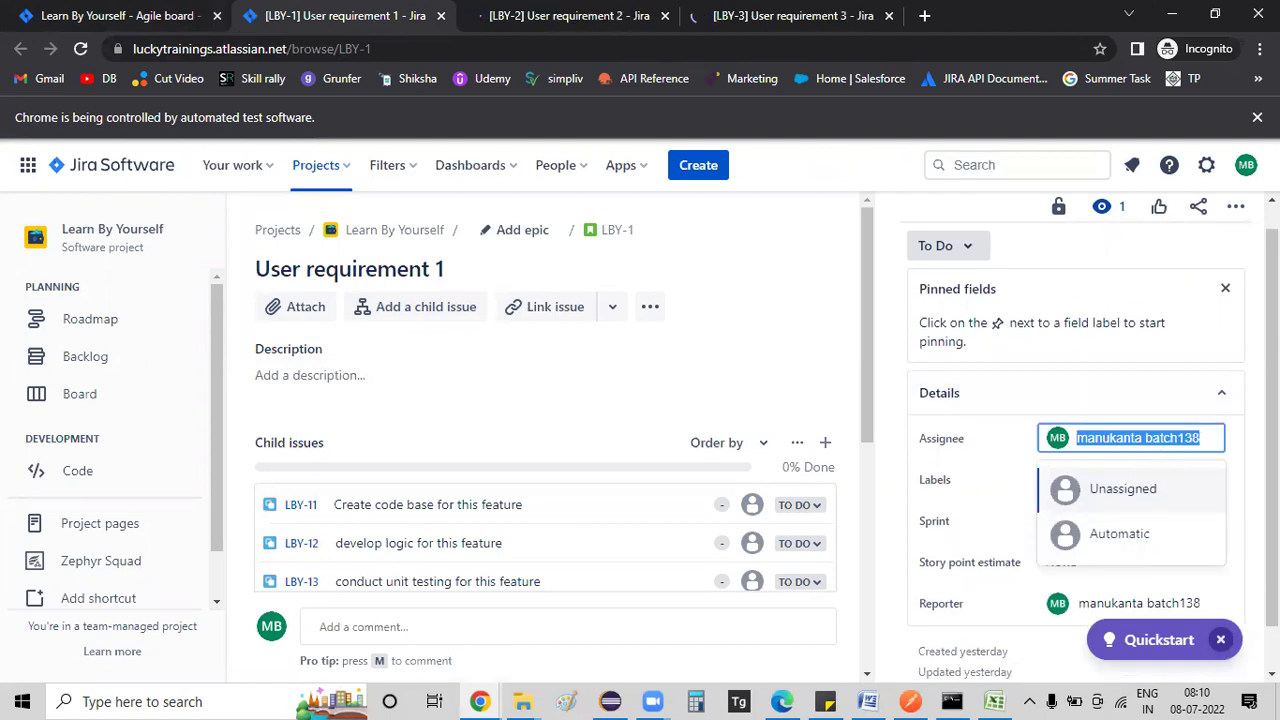
{"action": "type", "text": "siri"}
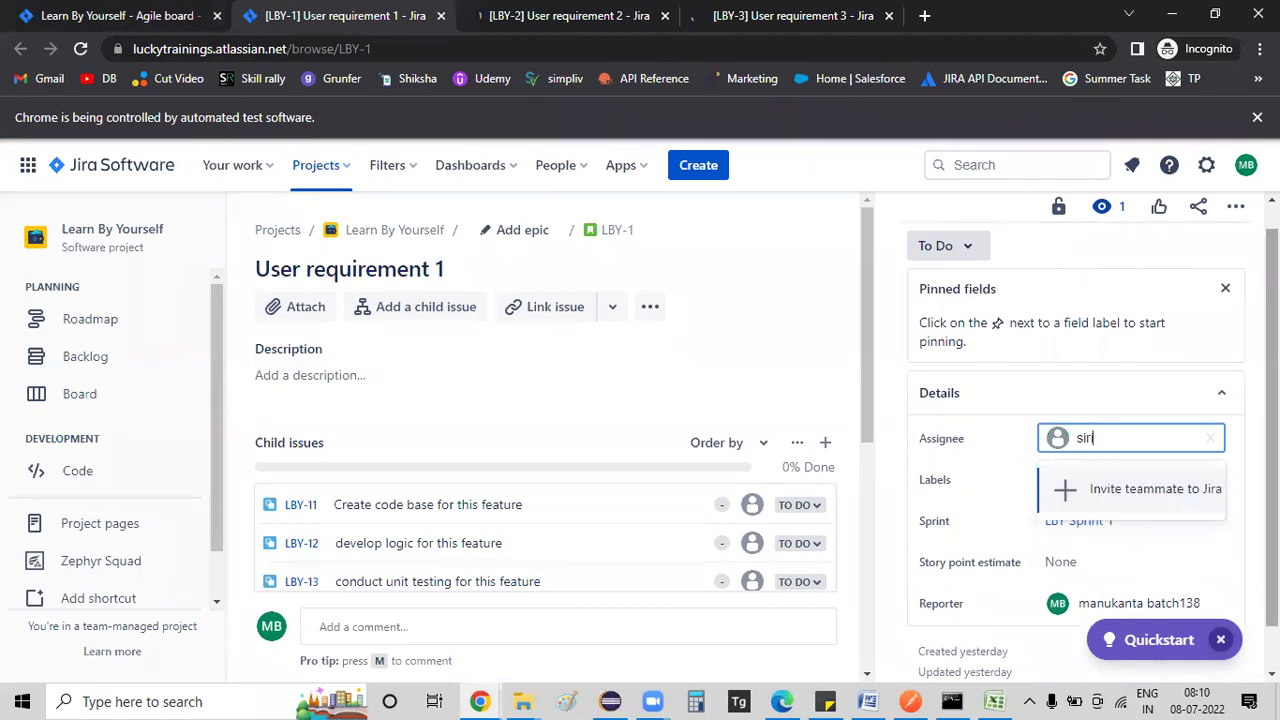
{"action": "key", "text": "ctrl+a"}
{"action": "key", "text": "BackSpace"}
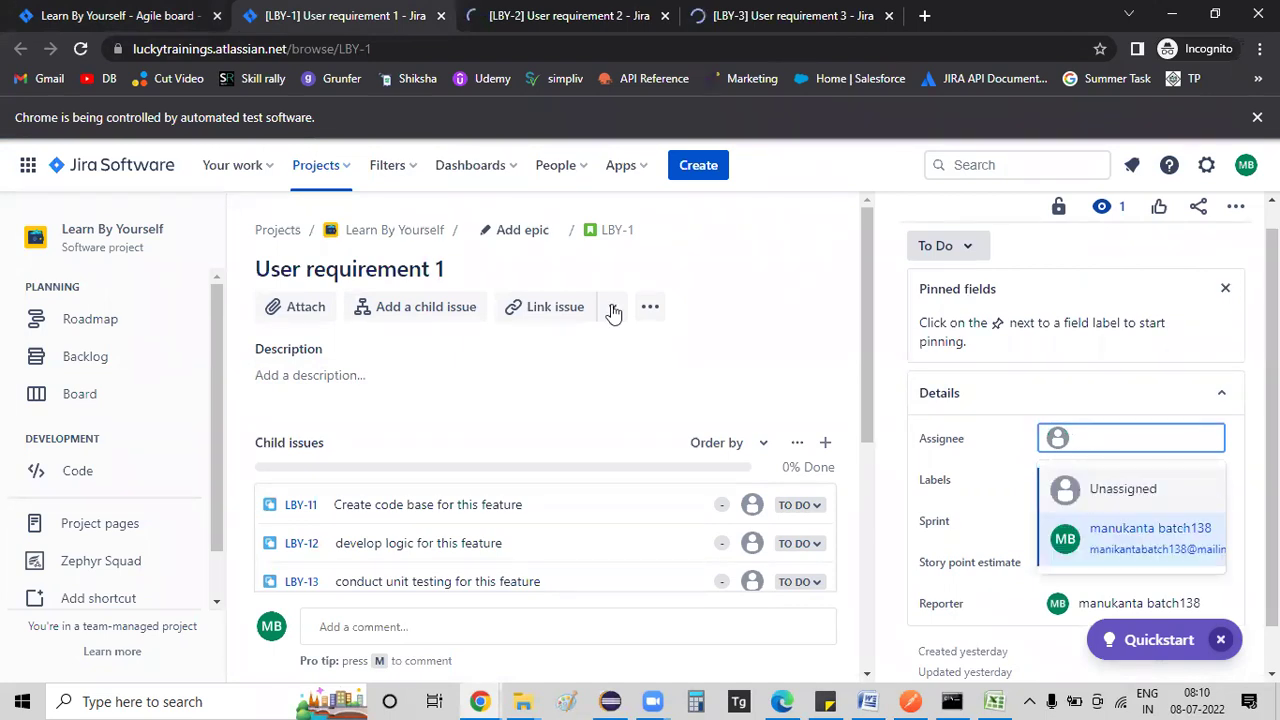
{"action": "left_click", "coordinate": [1238, 410]}
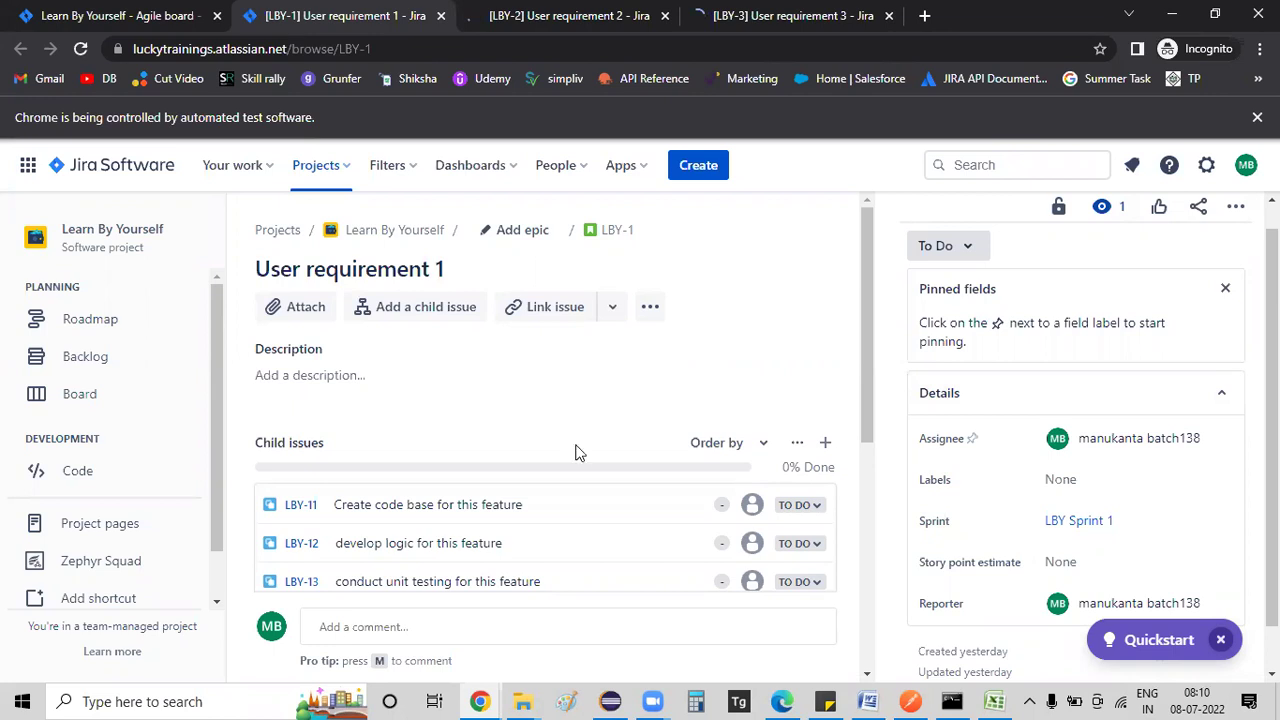
Step: Add two child issues named "QA Analysis" and "QA Design" to User requirement 1
{"action": "scroll", "coordinate": [538, 455], "scroll_direction": "down", "scroll_amount": 2}
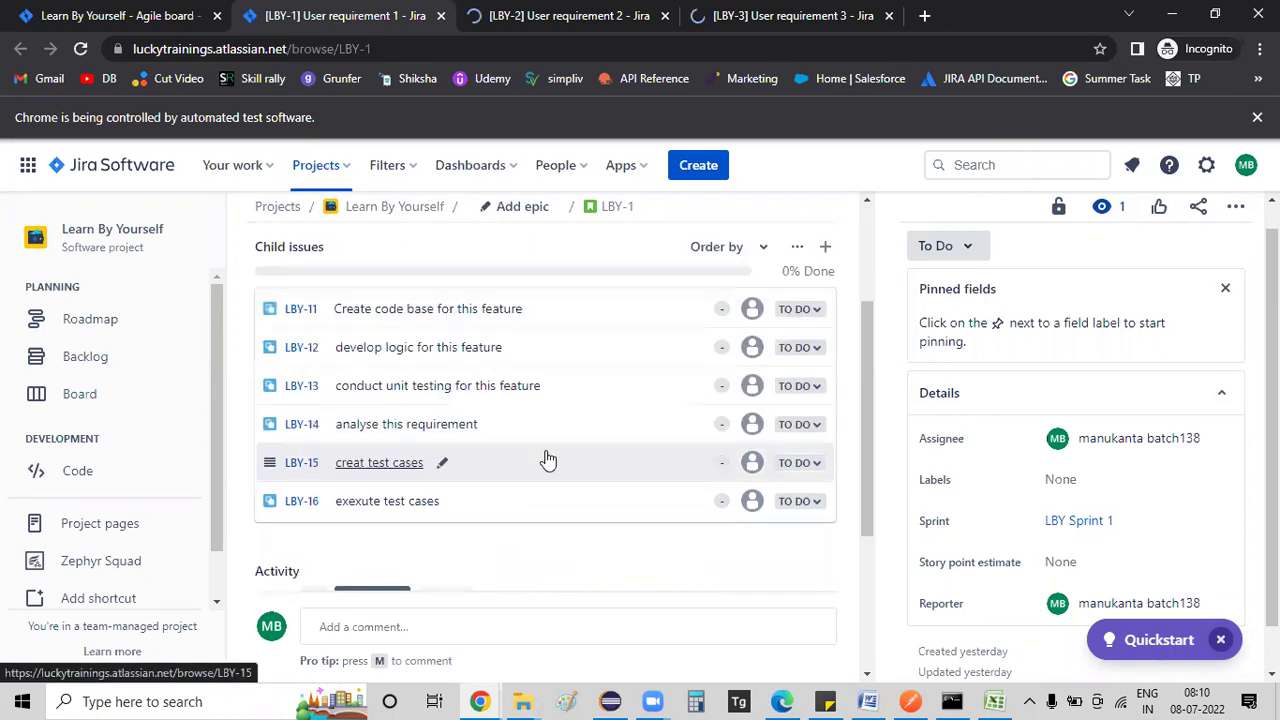
{"action": "scroll", "coordinate": [548, 457], "scroll_direction": "up", "scroll_amount": 1}
{"action": "scroll", "coordinate": [450, 307], "scroll_direction": "up", "scroll_amount": 2}
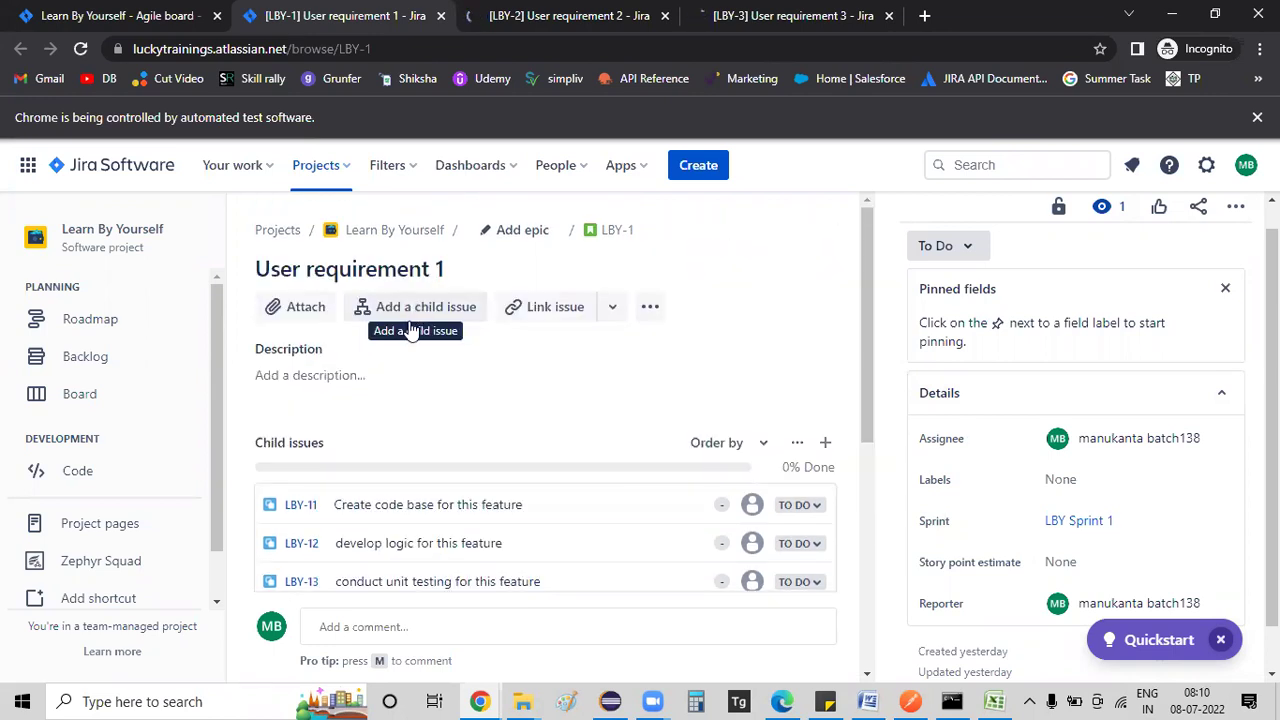
{"action": "left_click", "coordinate": [409, 323]}
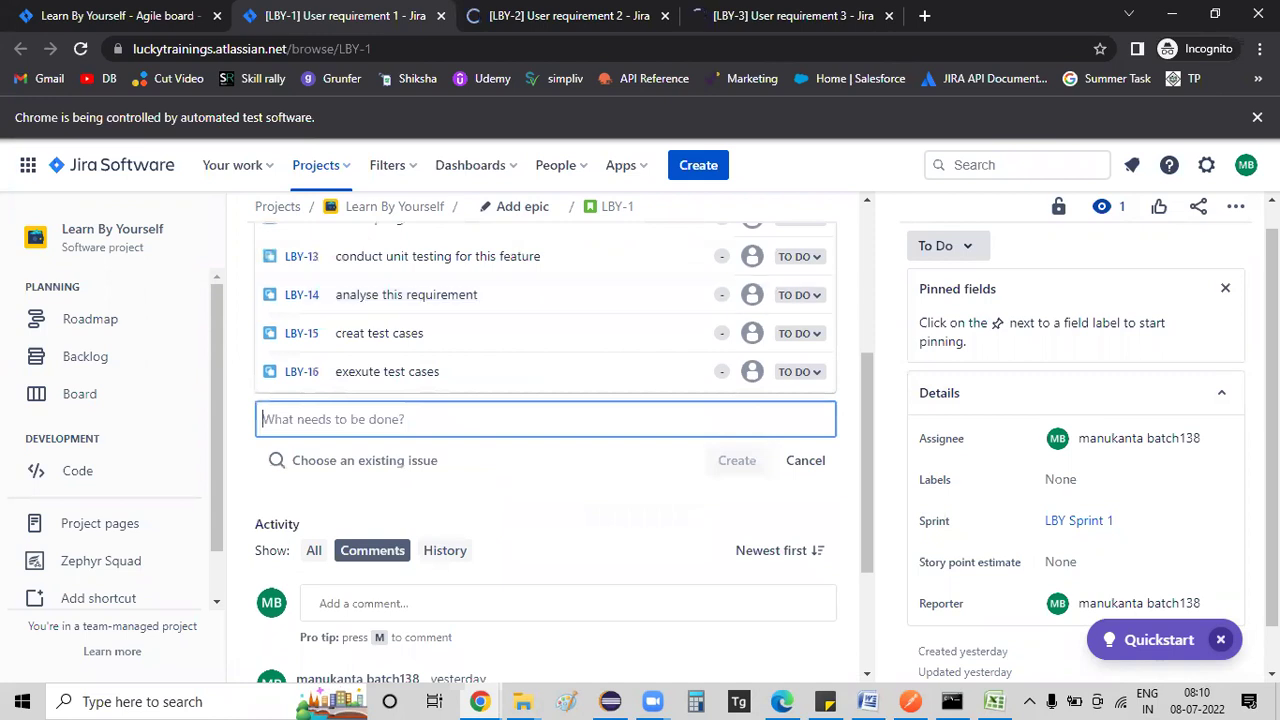
{"action": "type", "text": "QA Analys"}
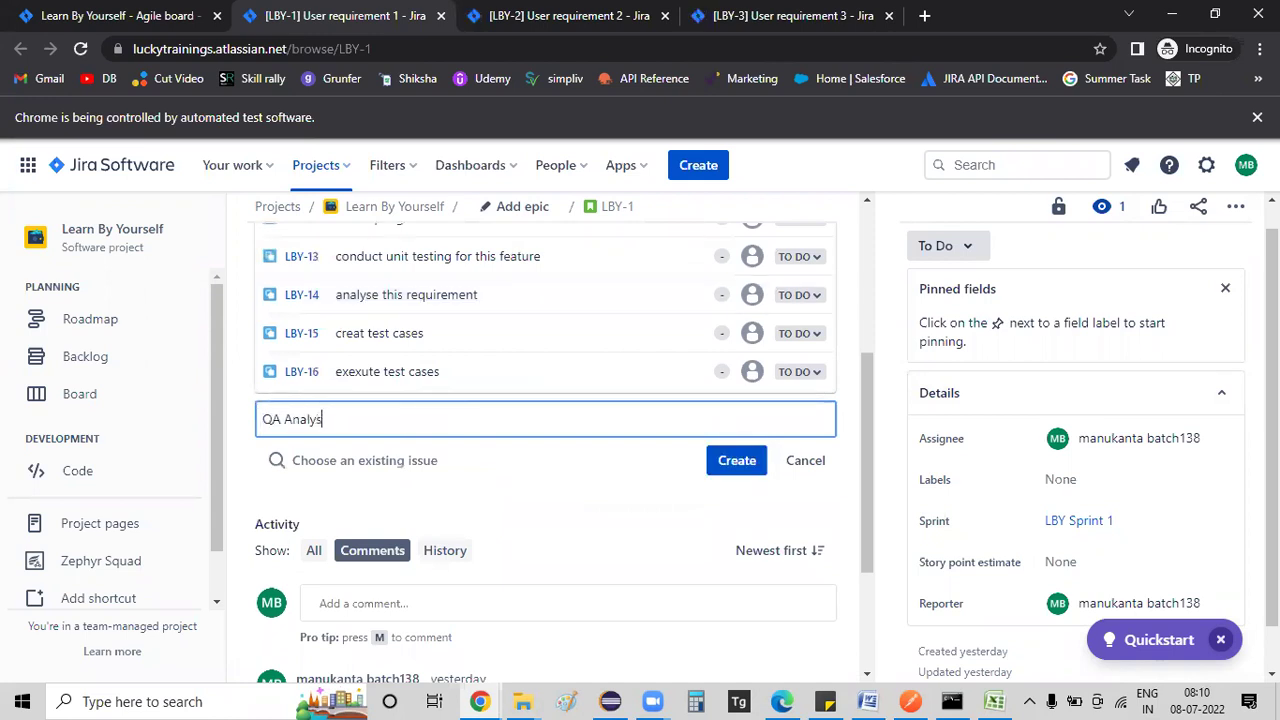
{"action": "type", "text": "is"}
{"action": "key", "text": "Return"}
{"action": "type", "text": "QA D"}
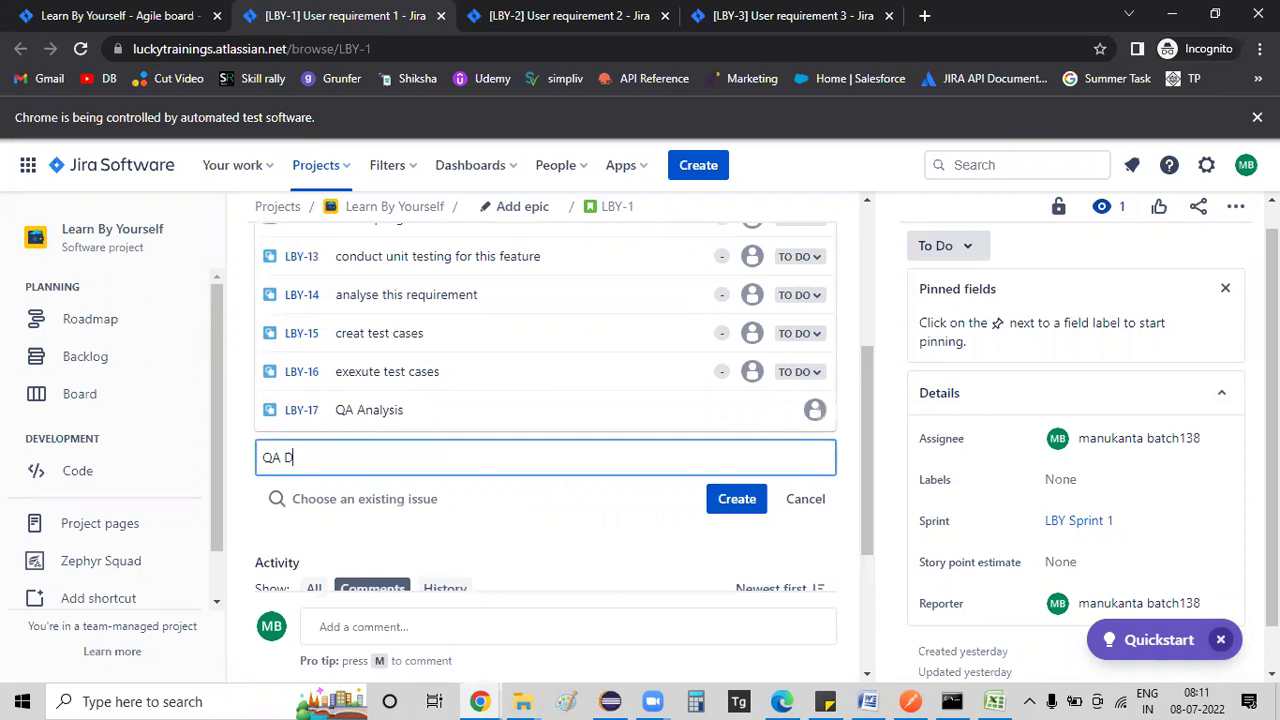
{"action": "type", "text": "esign"}
{"action": "key", "text": "Return"}
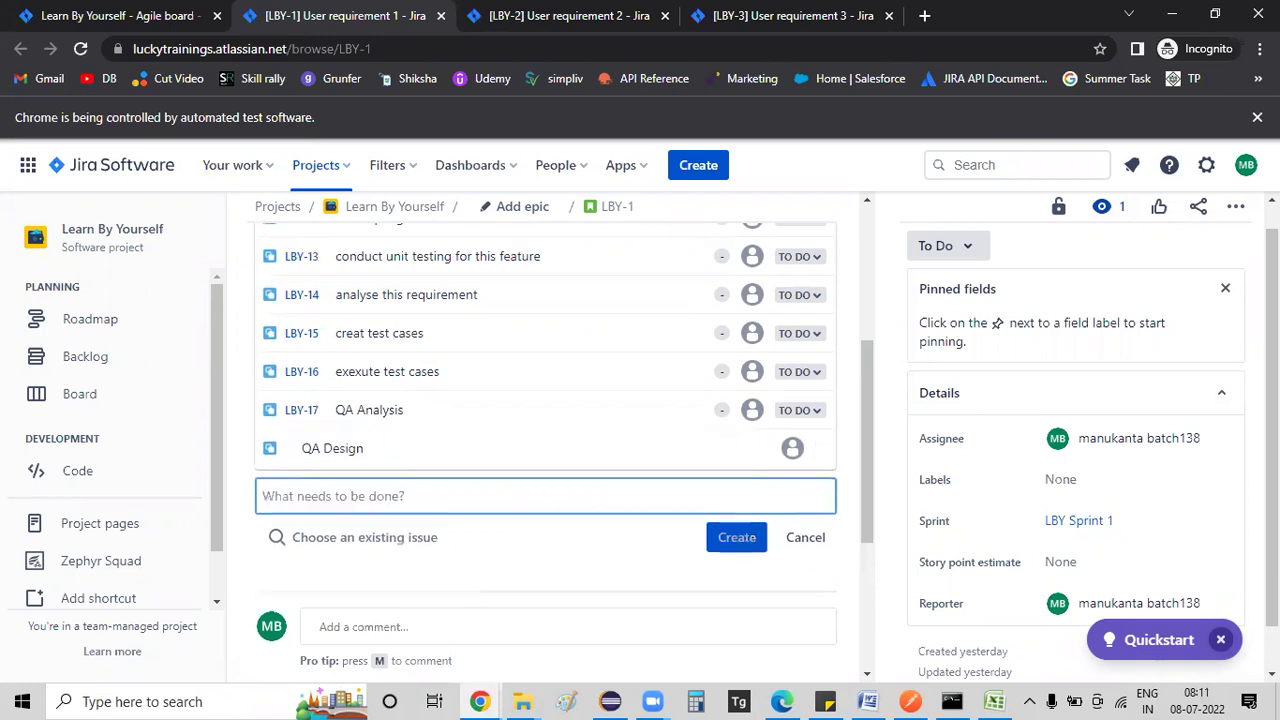
Step: Add the child issues "QA Execution" and "QA Review & update review comments" to User requirement 1 and close the entry field
{"action": "type", "text": "QA Executi"}
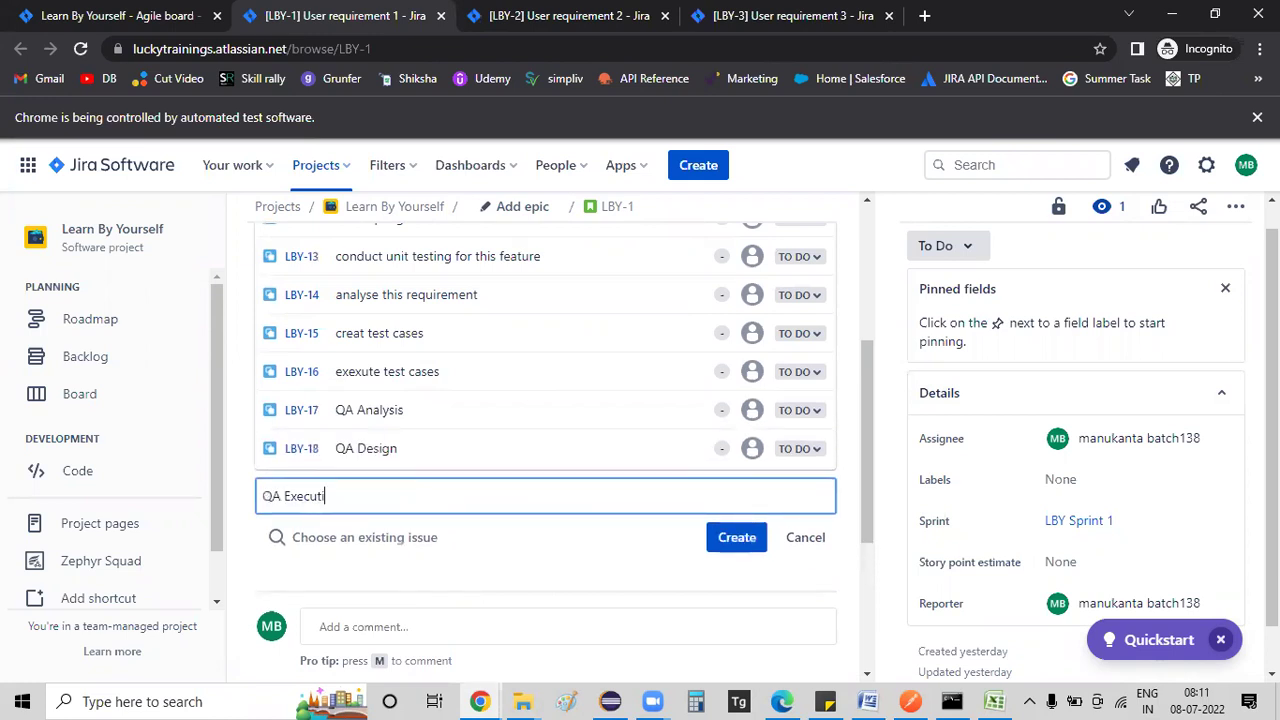
{"action": "type", "text": "on"}
{"action": "key", "text": "Return"}
{"action": "type", "text": "QA Re"}
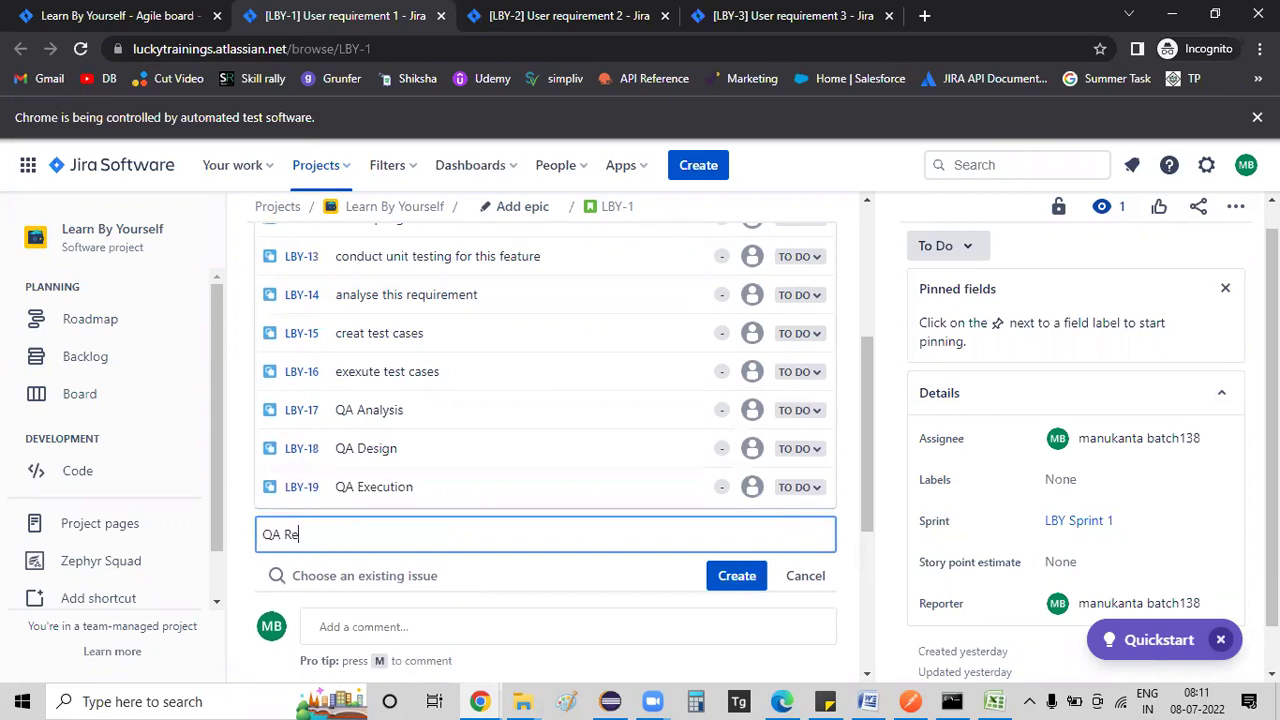
{"action": "type", "text": "view & update review commen"}
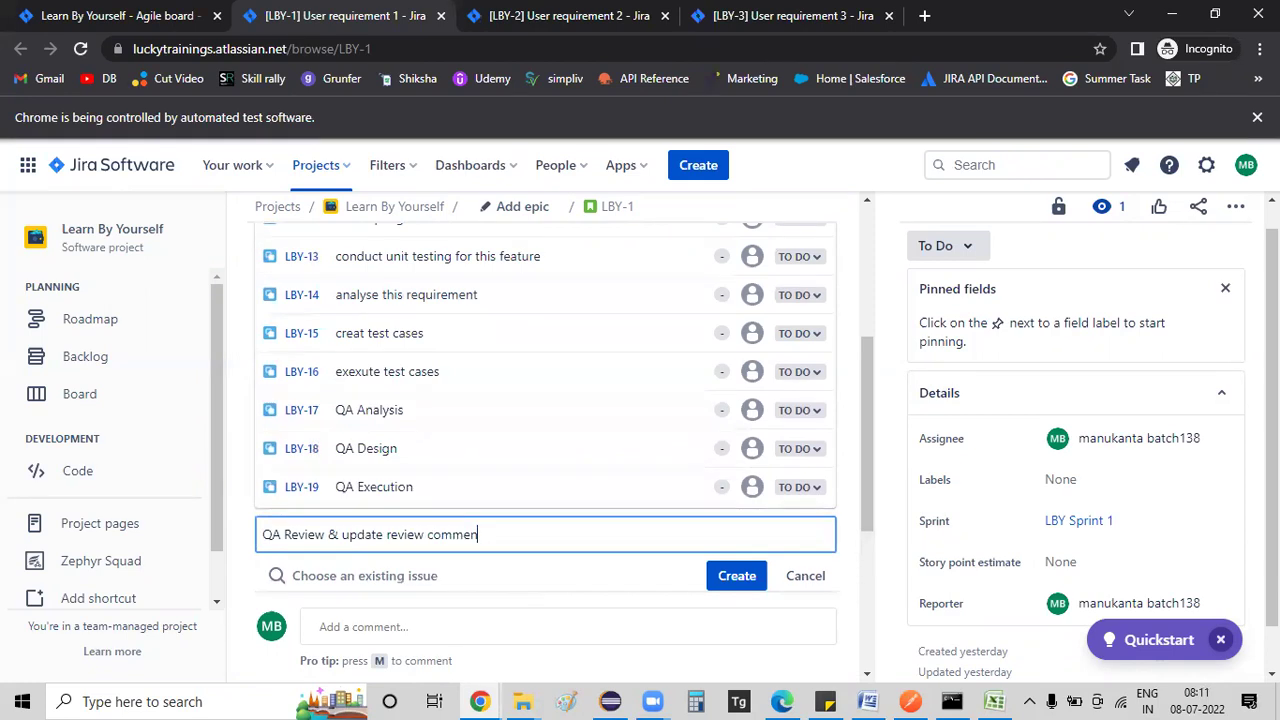
{"action": "type", "text": "ts"}
{"action": "key", "text": "Return"}
{"action": "key", "text": "Escape"}
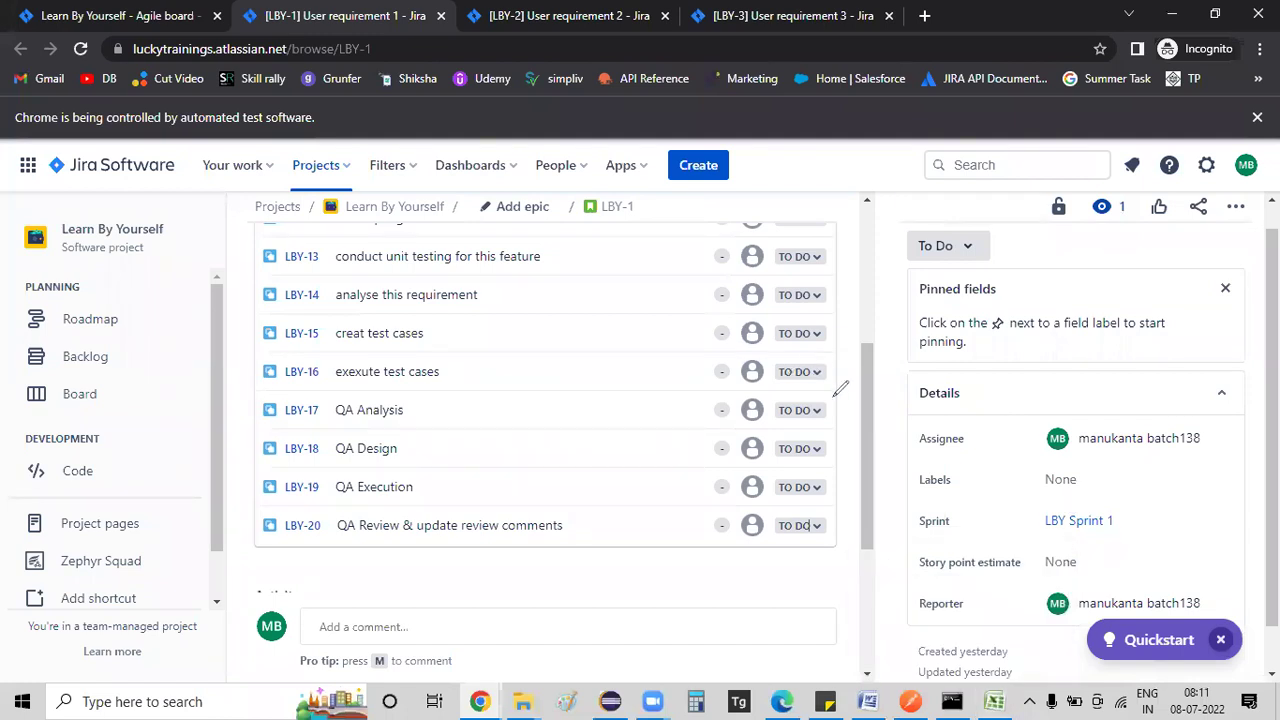
Step: Draw a red outline around the four QA child issues, LBY-17 to LBY-20, with the annotation pen
{"action": "mouse_move", "coordinate": [238, 390]}
{"action": "left_mouse_down"}
{"action": "mouse_move", "coordinate": [832, 378]}
{"action": "mouse_move", "coordinate": [852, 548]}
{"action": "left_mouse_up"}
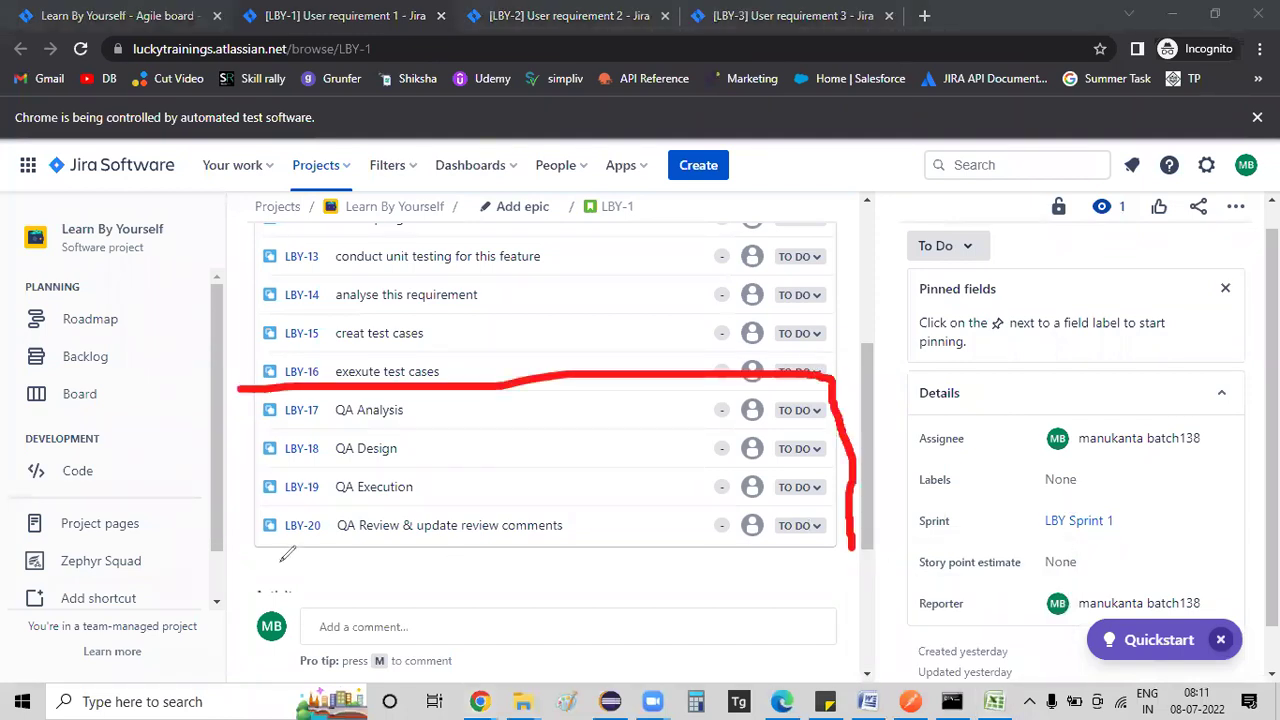
{"action": "mouse_move", "coordinate": [287, 555]}
{"action": "left_mouse_down"}
{"action": "mouse_move", "coordinate": [262, 490]}
{"action": "mouse_move", "coordinate": [260, 402]}
{"action": "mouse_move", "coordinate": [240, 388]}
{"action": "left_mouse_up"}
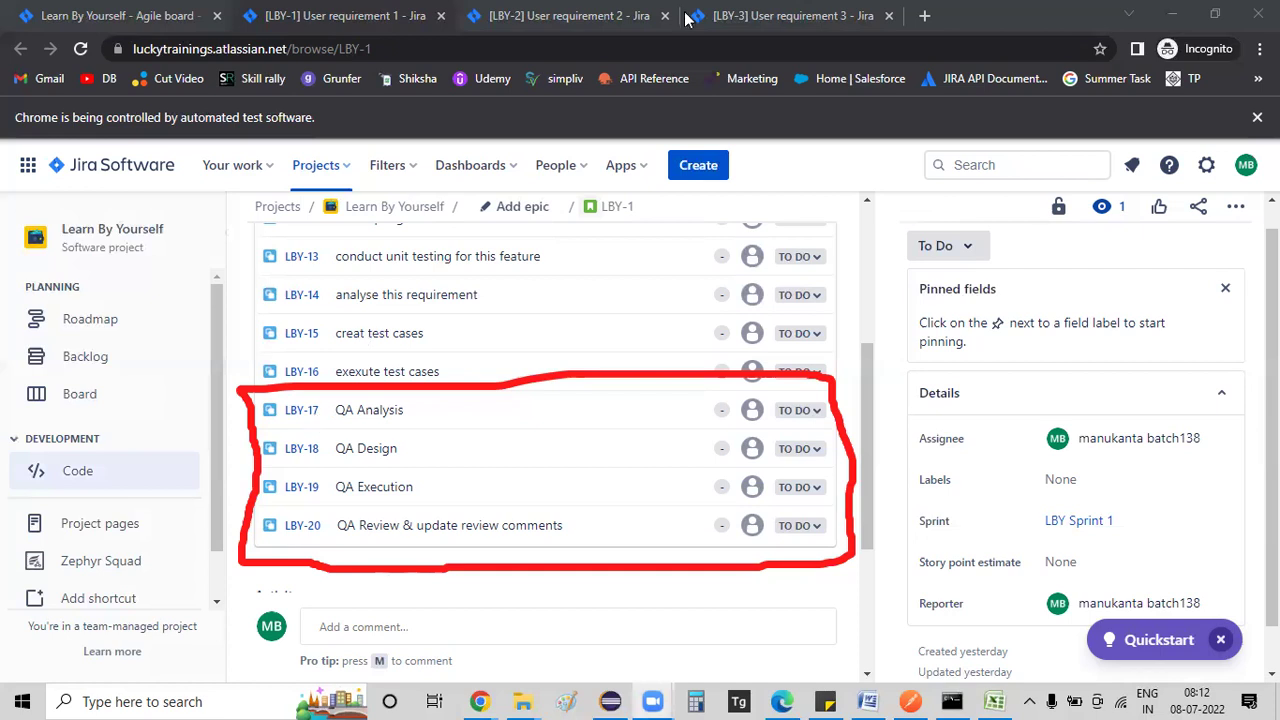
Step: Open the LBY-17 QA Analysis child issue in its own browser tab and examine its details, including the story point estimate
{"action": "left_click", "coordinate": [312, 414], "text": "ctrl"}
{"action": "left_click", "coordinate": [538, 22]}
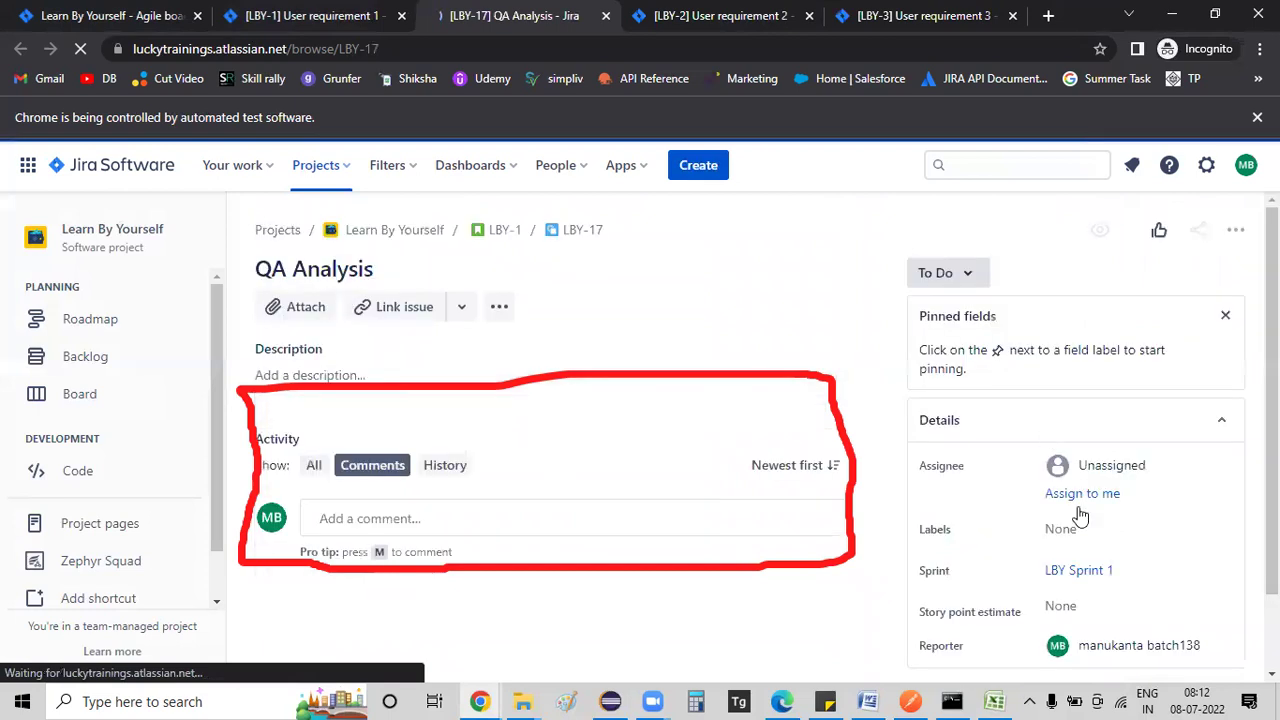
{"action": "scroll", "coordinate": [1143, 578], "scroll_direction": "down", "scroll_amount": 1}
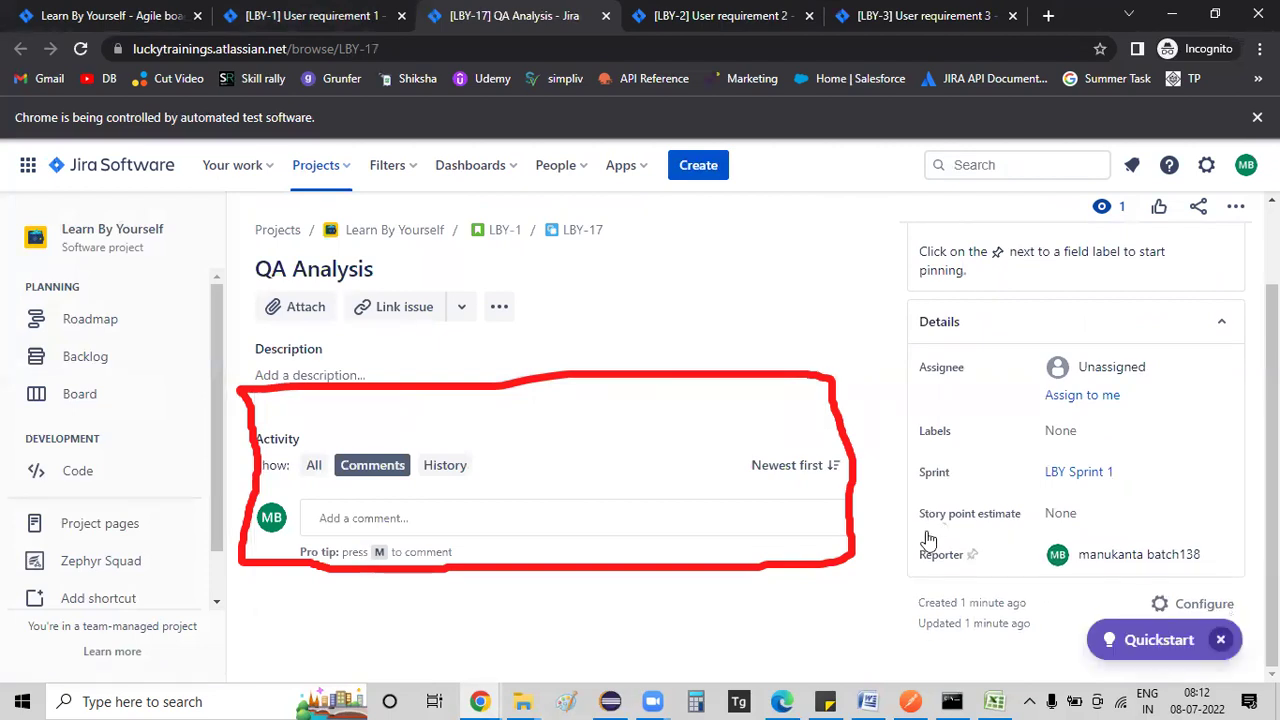
Step: Examine the QA Analysis issue's story point estimate field, and search the web in a new tab for "story point estimate in agile"
{"action": "mouse_move", "coordinate": [928, 532]}
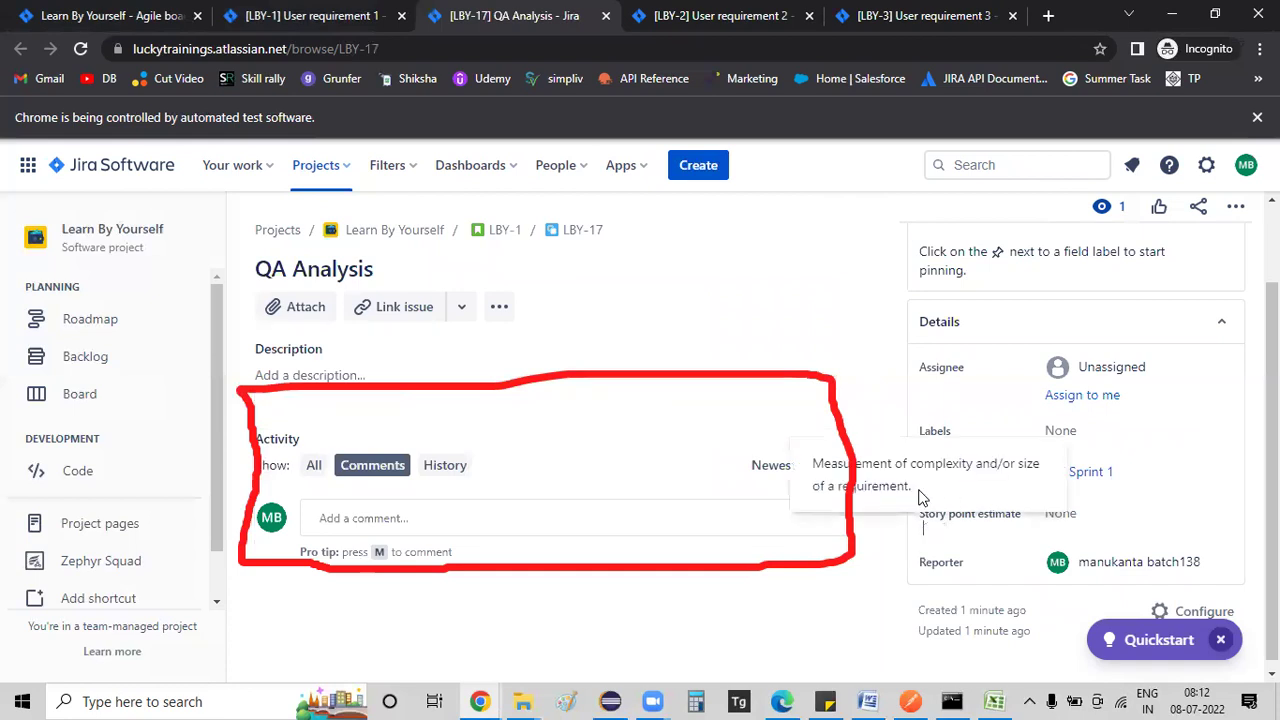
{"action": "left_click_drag", "start_coordinate": [914, 488], "coordinate": [1204, 485]}
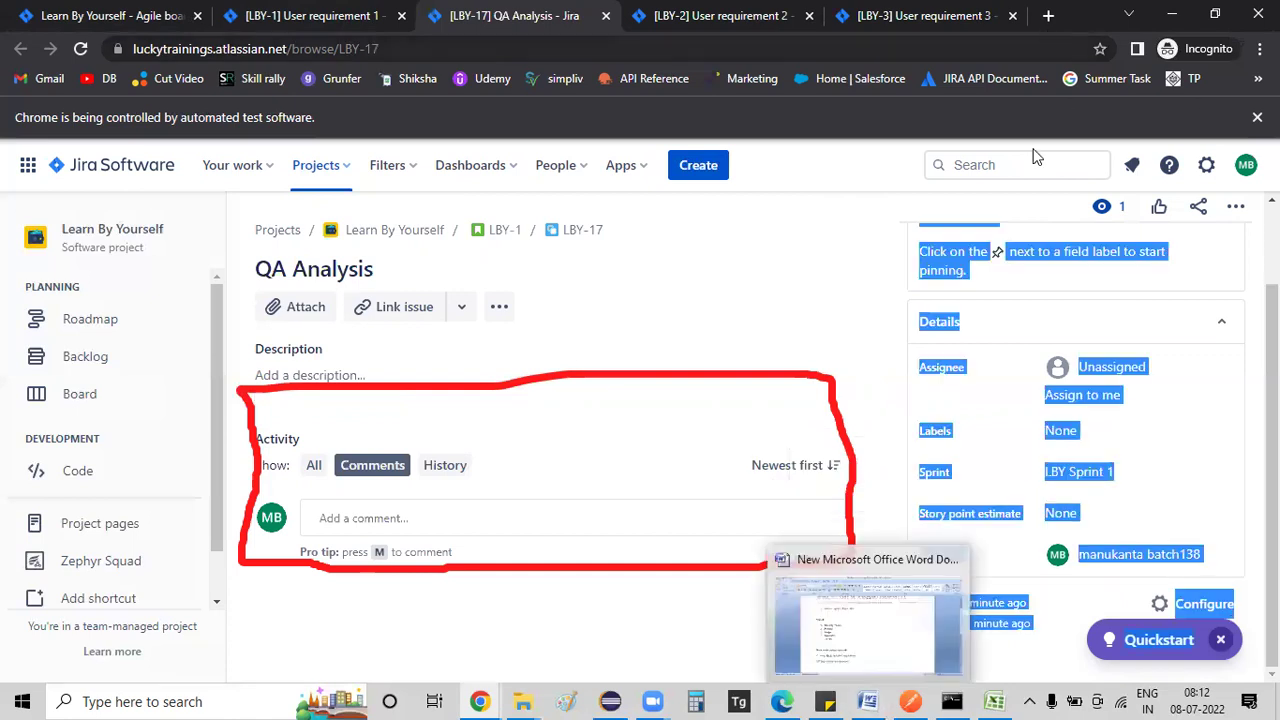
{"action": "key", "text": "ctrl+t"}
{"action": "type", "text": "stor"}
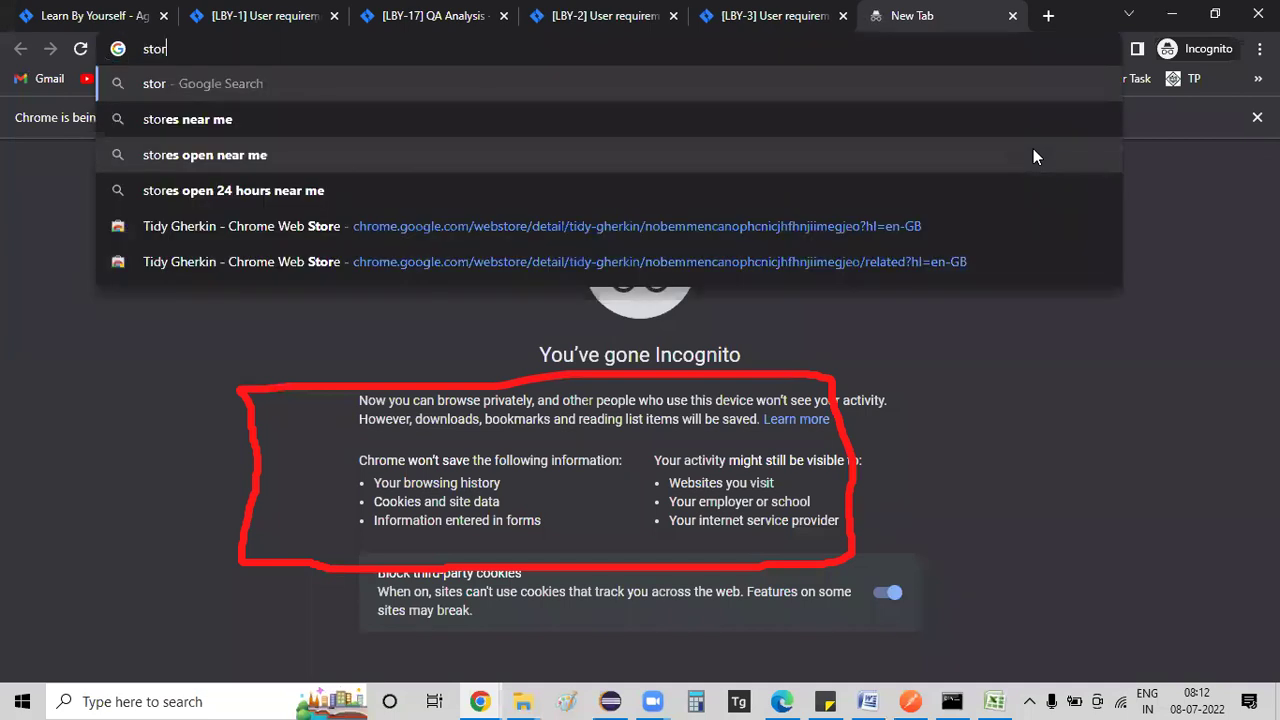
{"action": "type", "text": "y poin "}
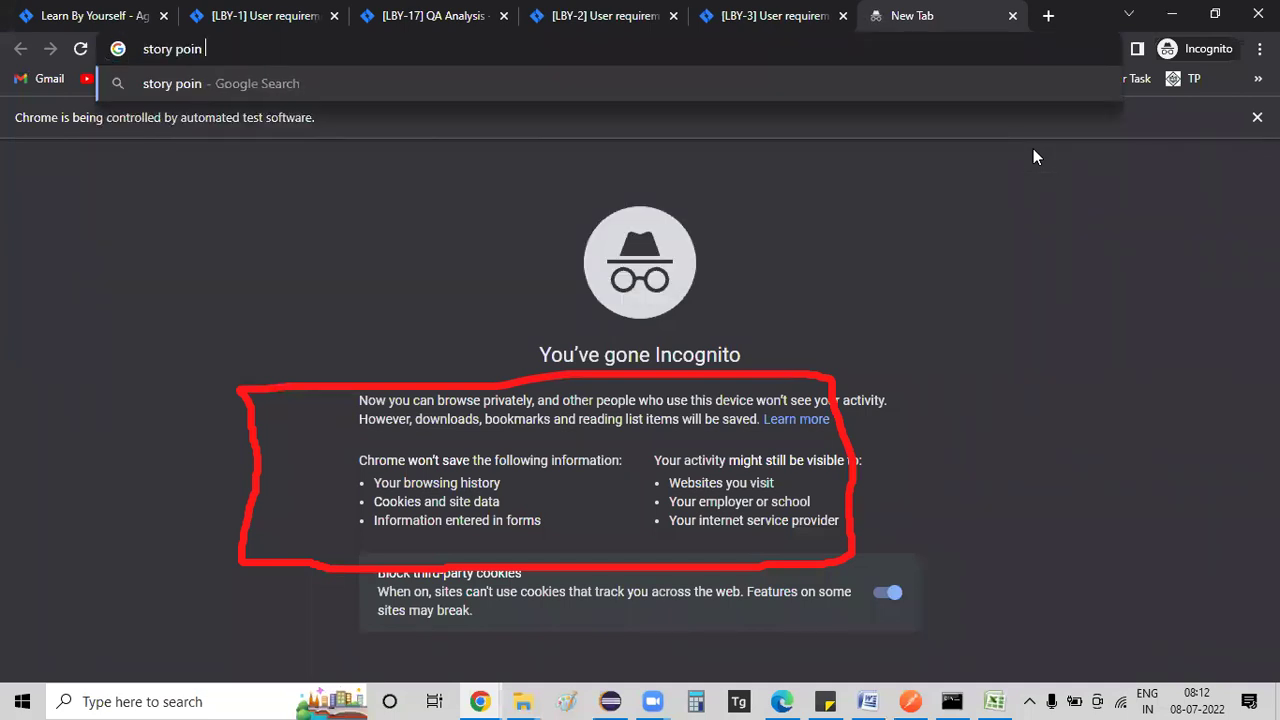
{"action": "type", "text": "t estimate "}
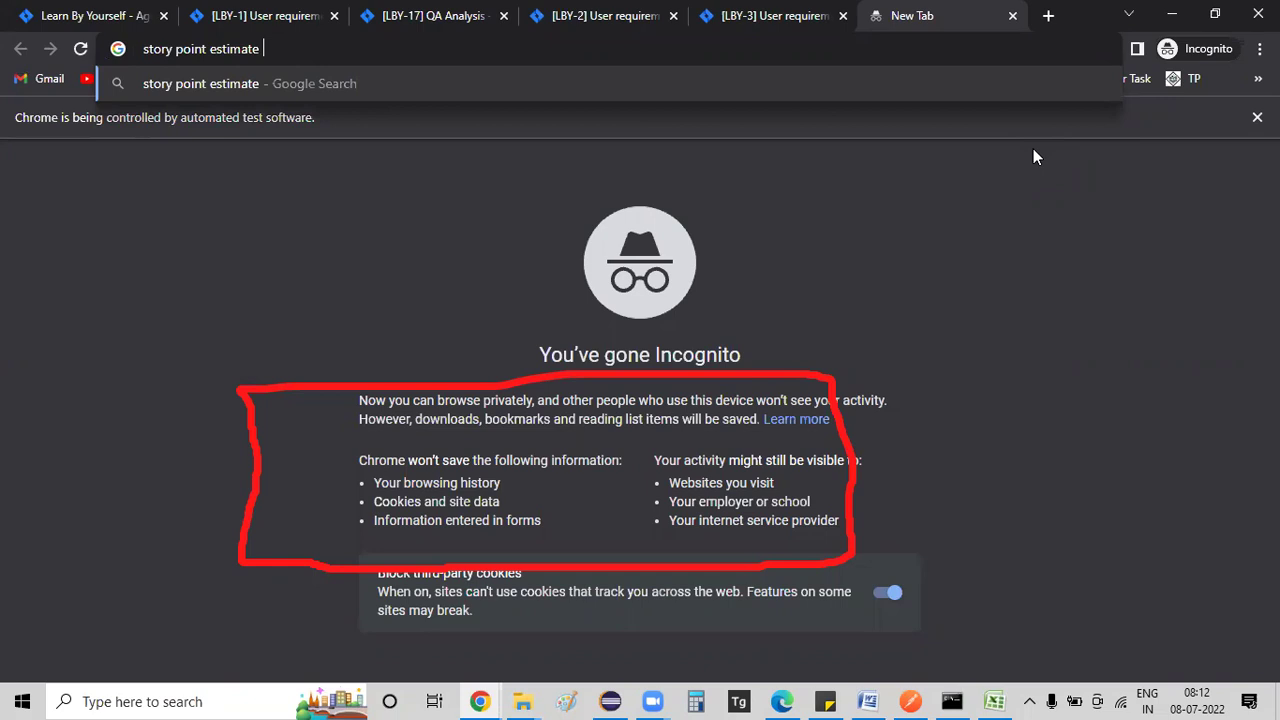
{"action": "type", "text": "in agile"}
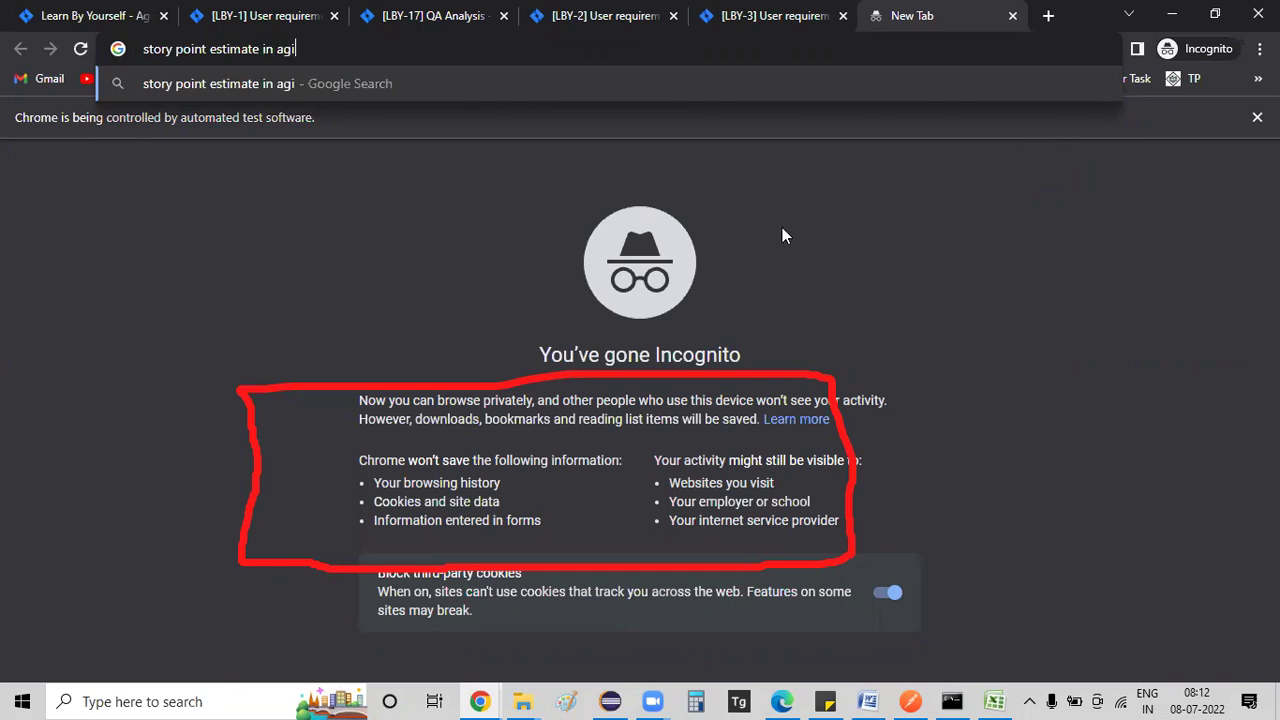
{"action": "key", "text": "Return"}
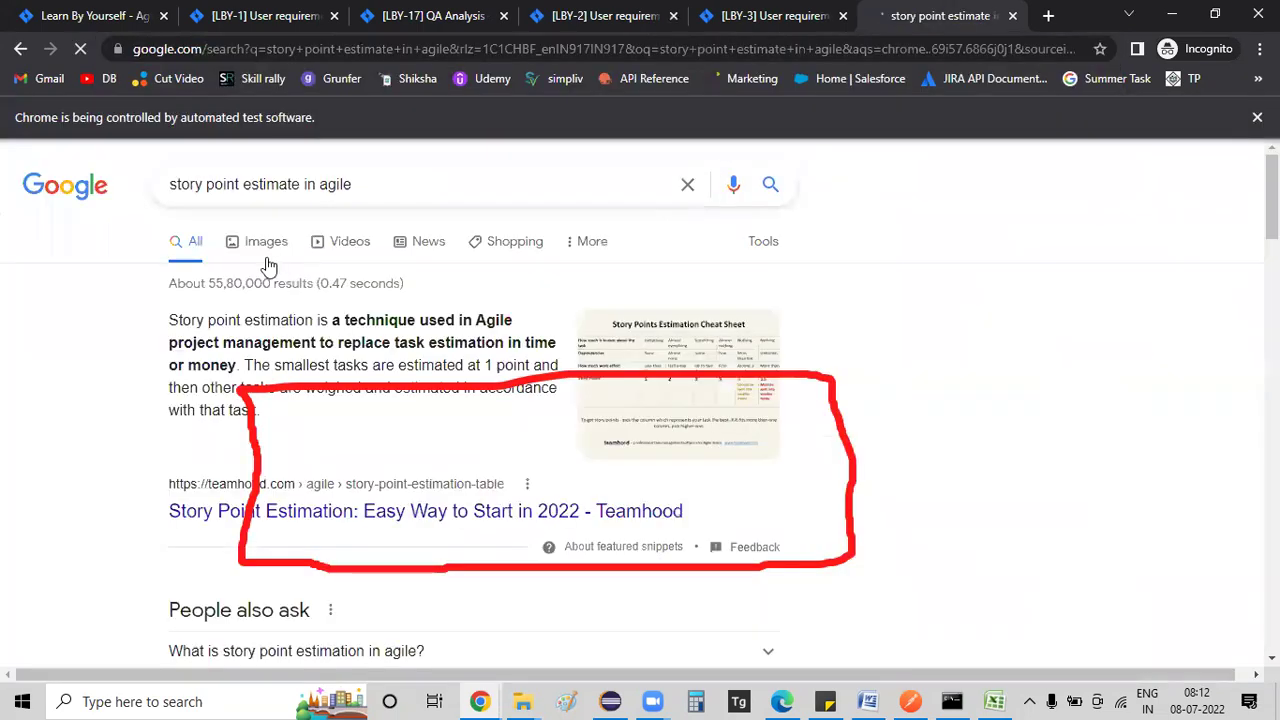
Step: Show the image results and preview the Reference Stories picture and Teamhood's Story Points Estimation Cheat Sheet
{"action": "left_click", "coordinate": [264, 259]}
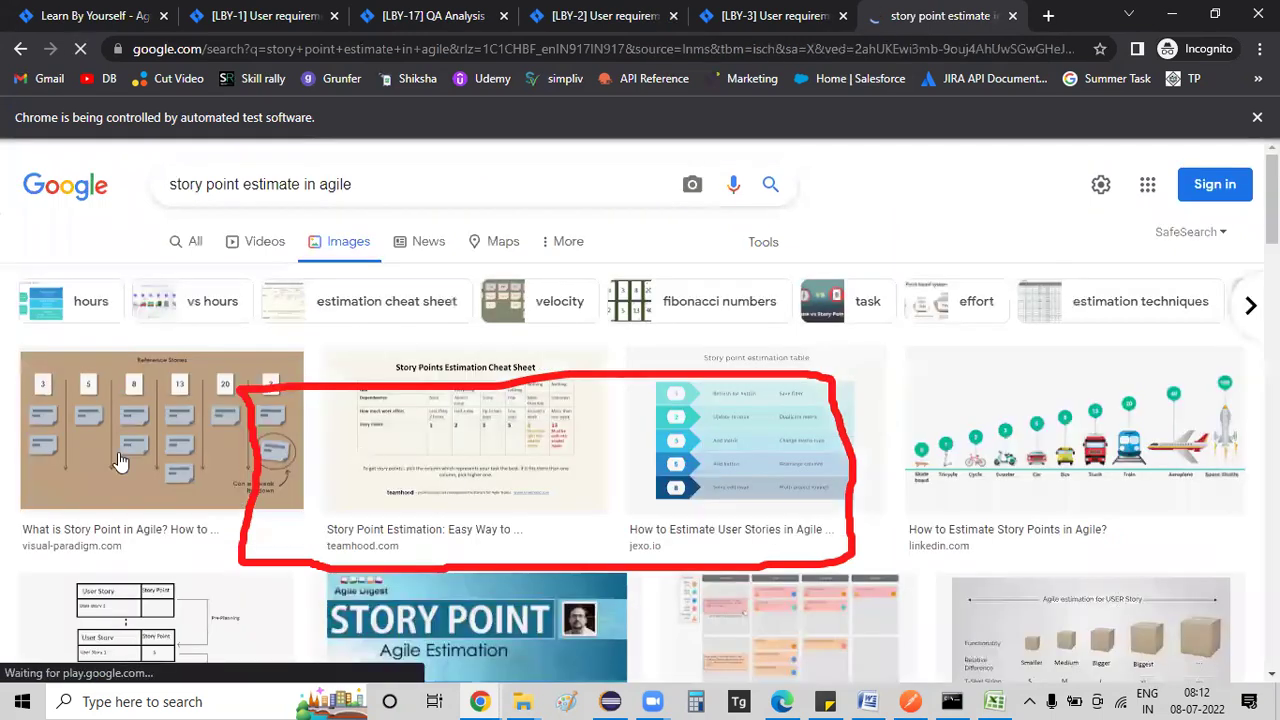
{"action": "left_click", "coordinate": [118, 461]}
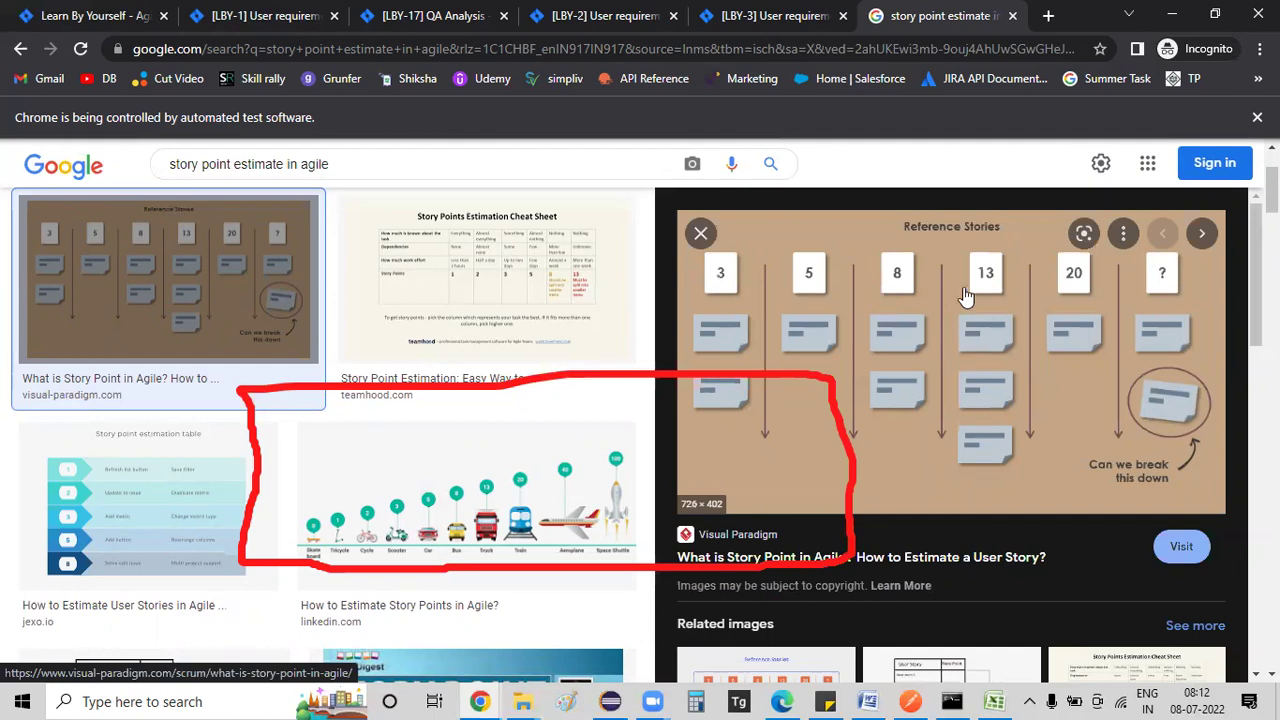
{"action": "left_click", "coordinate": [501, 294]}
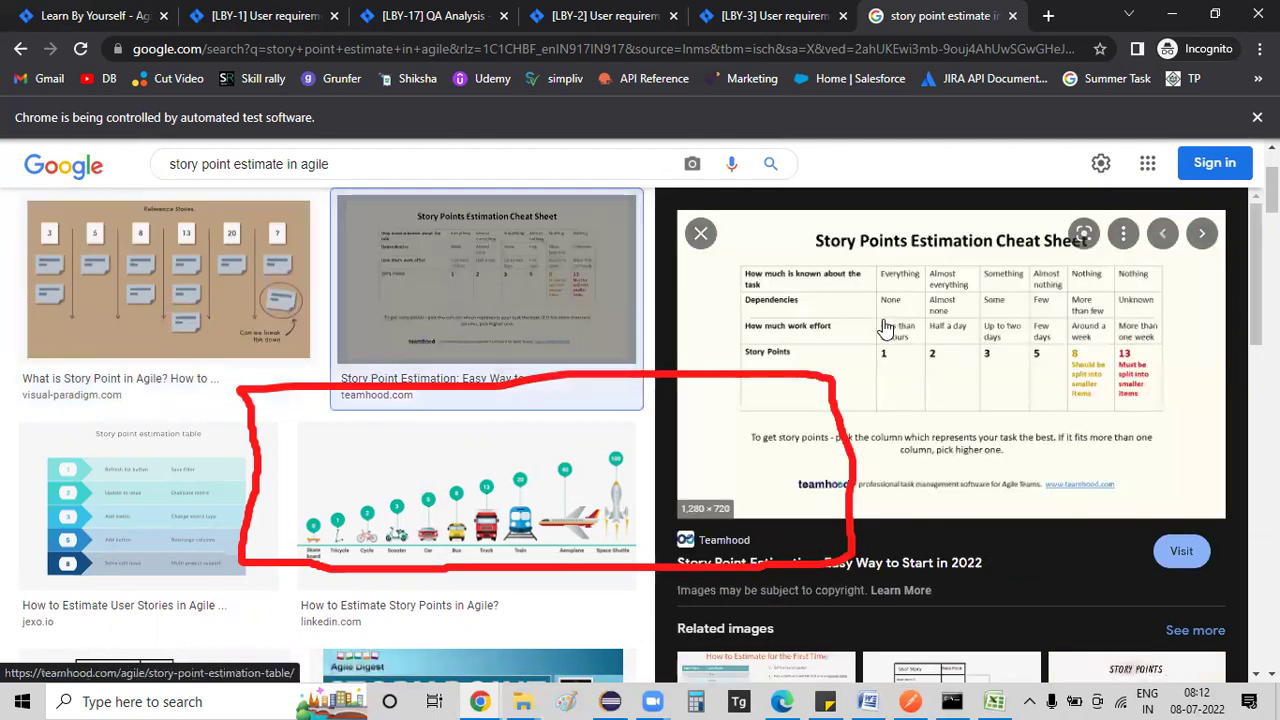
Step: Open the cheat sheet image in its own tab, close the Teamhood article tab, and clear the red pen outline
{"action": "left_click", "coordinate": [971, 394]}
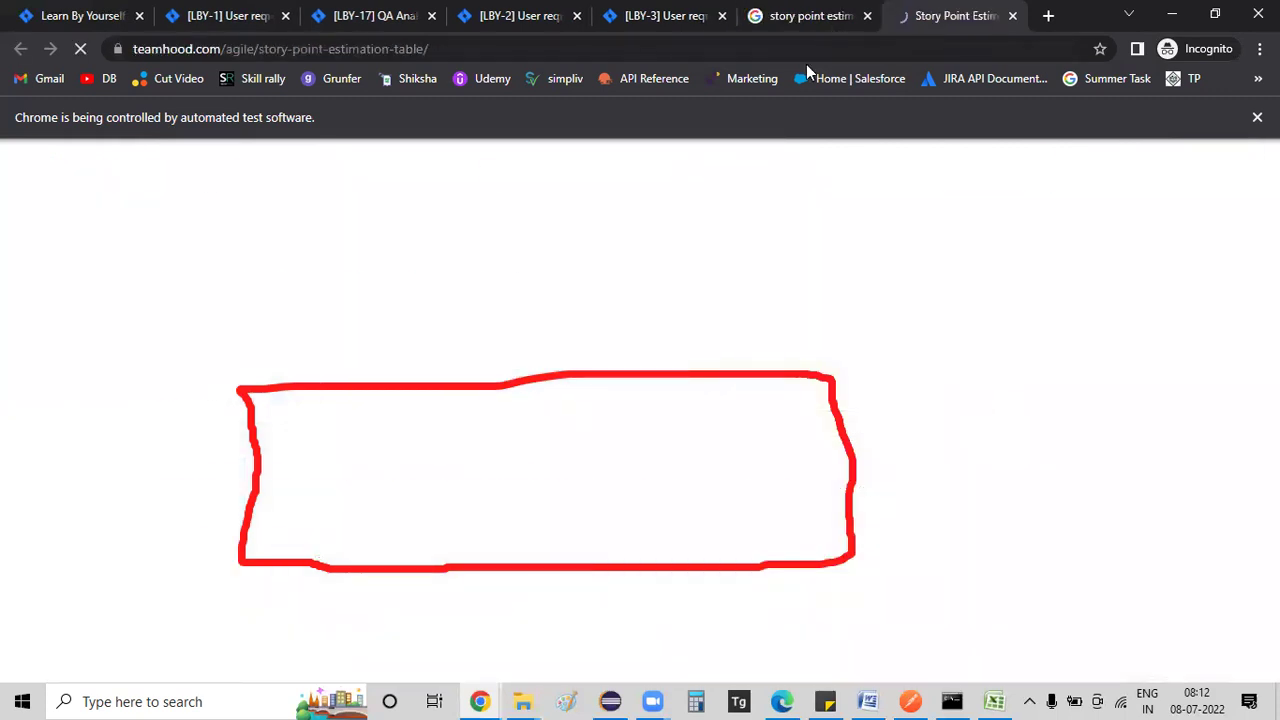
{"action": "left_click", "coordinate": [805, 16]}
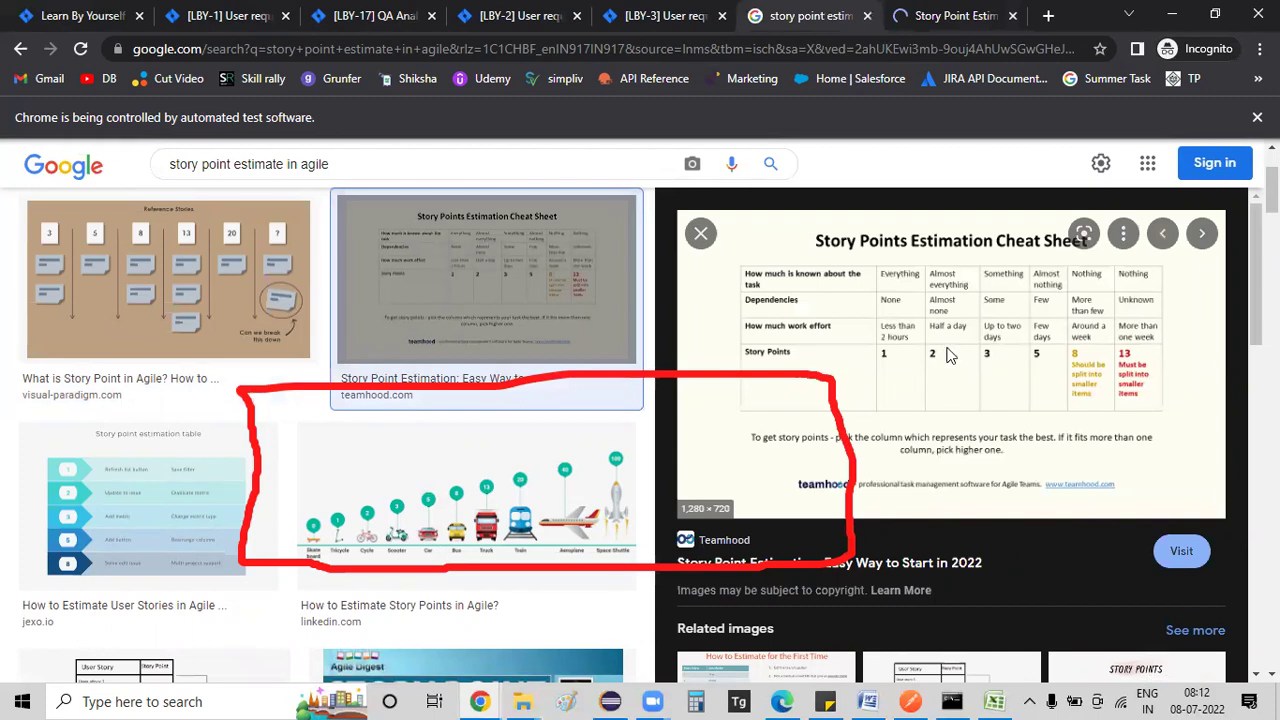
{"action": "right_click", "coordinate": [1051, 532]}
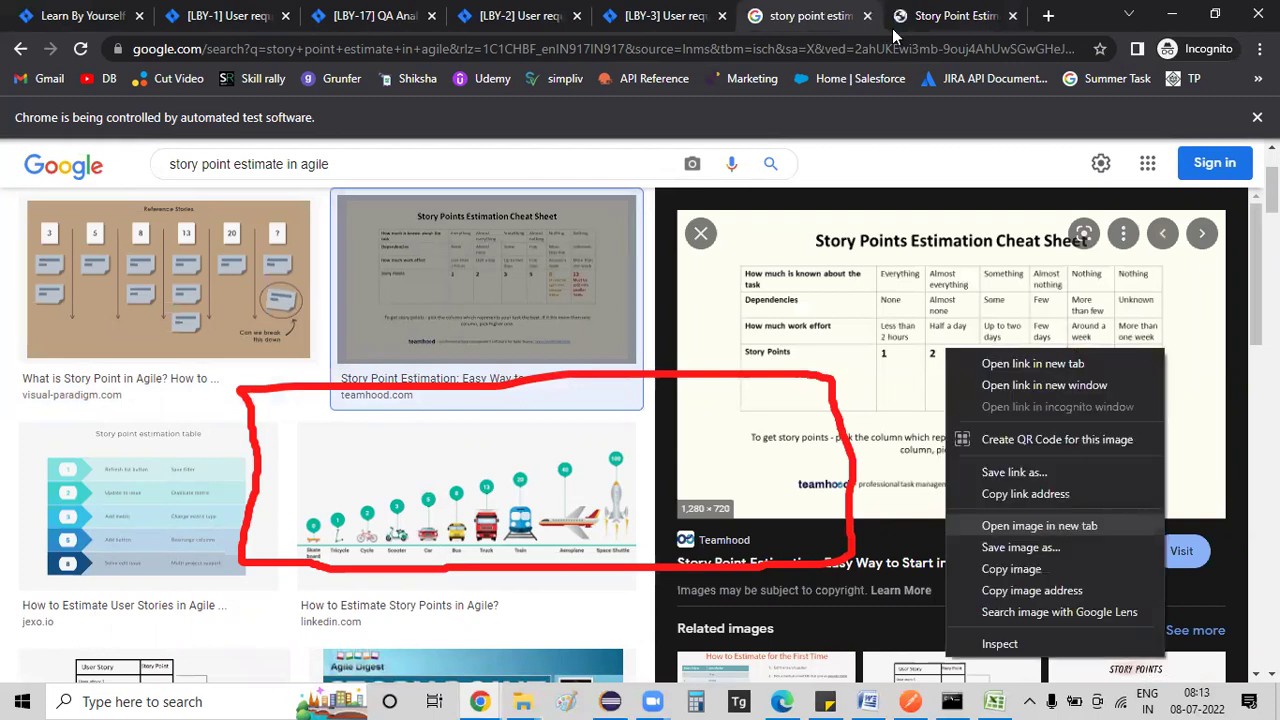
{"action": "left_click", "coordinate": [1051, 527]}
{"action": "middle_click", "coordinate": [855, 24]}
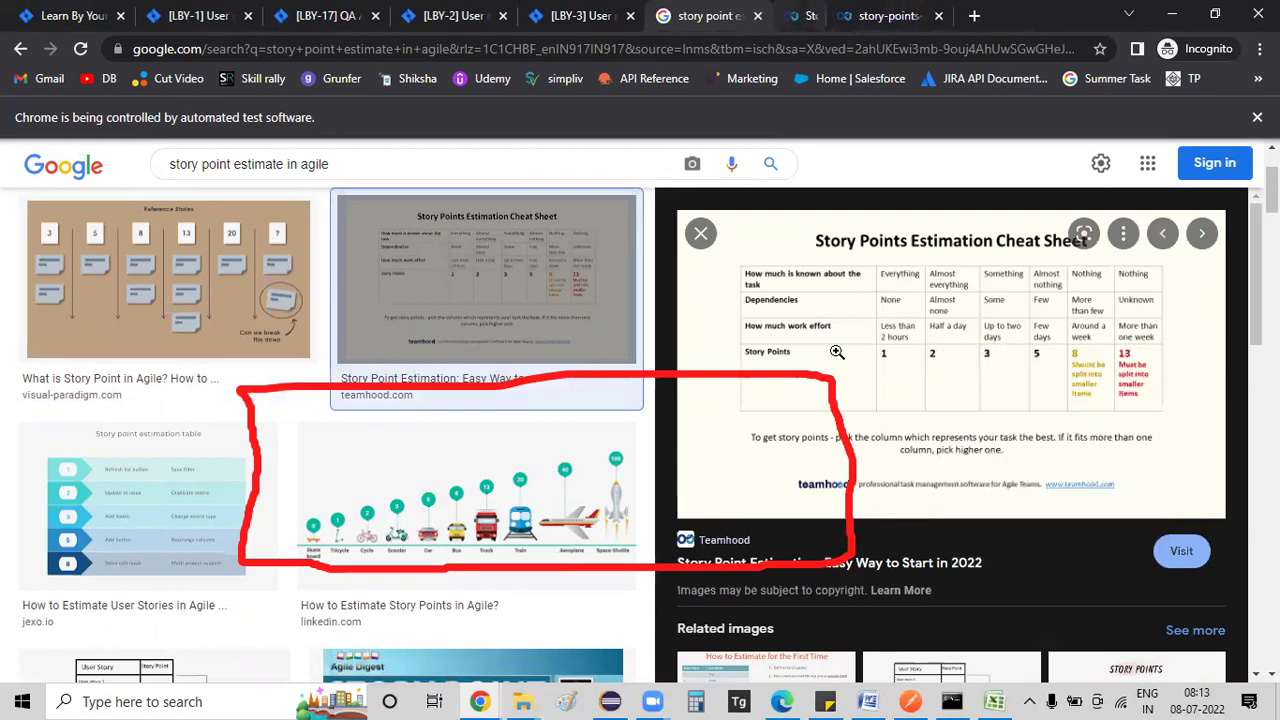
{"action": "key", "text": "ctrl+Tab"}
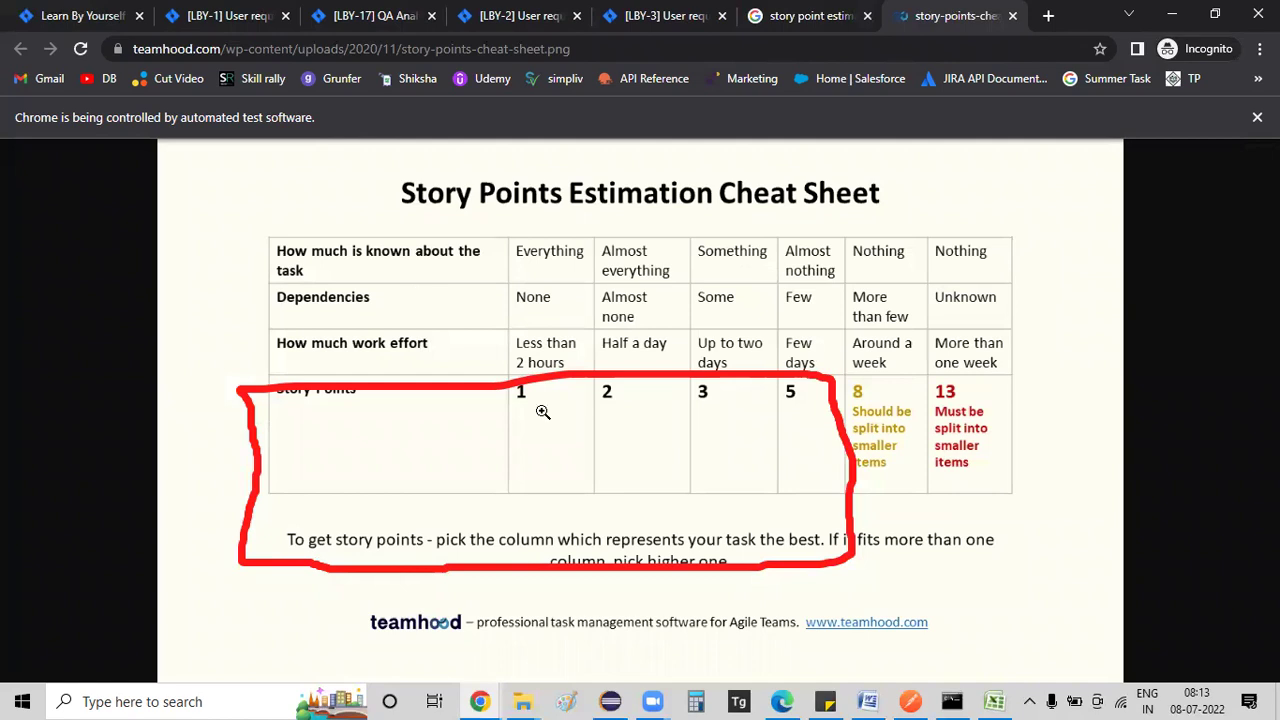
{"action": "key", "text": "Escape"}
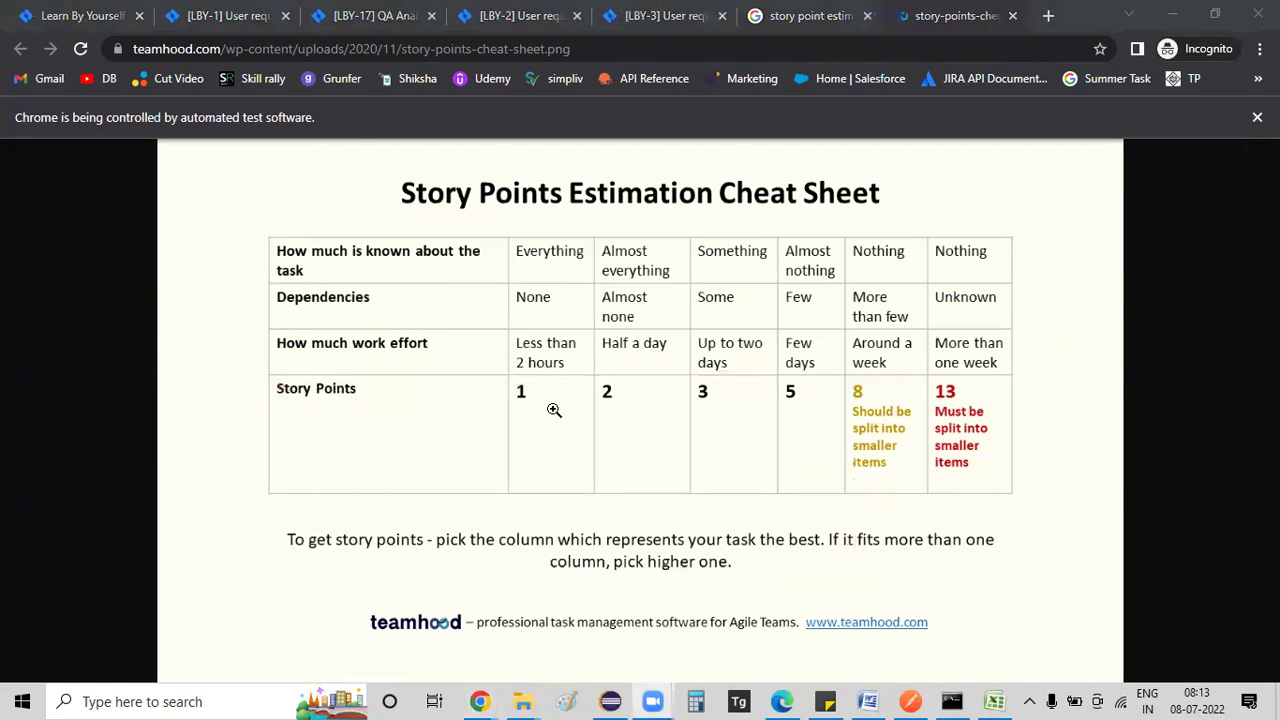
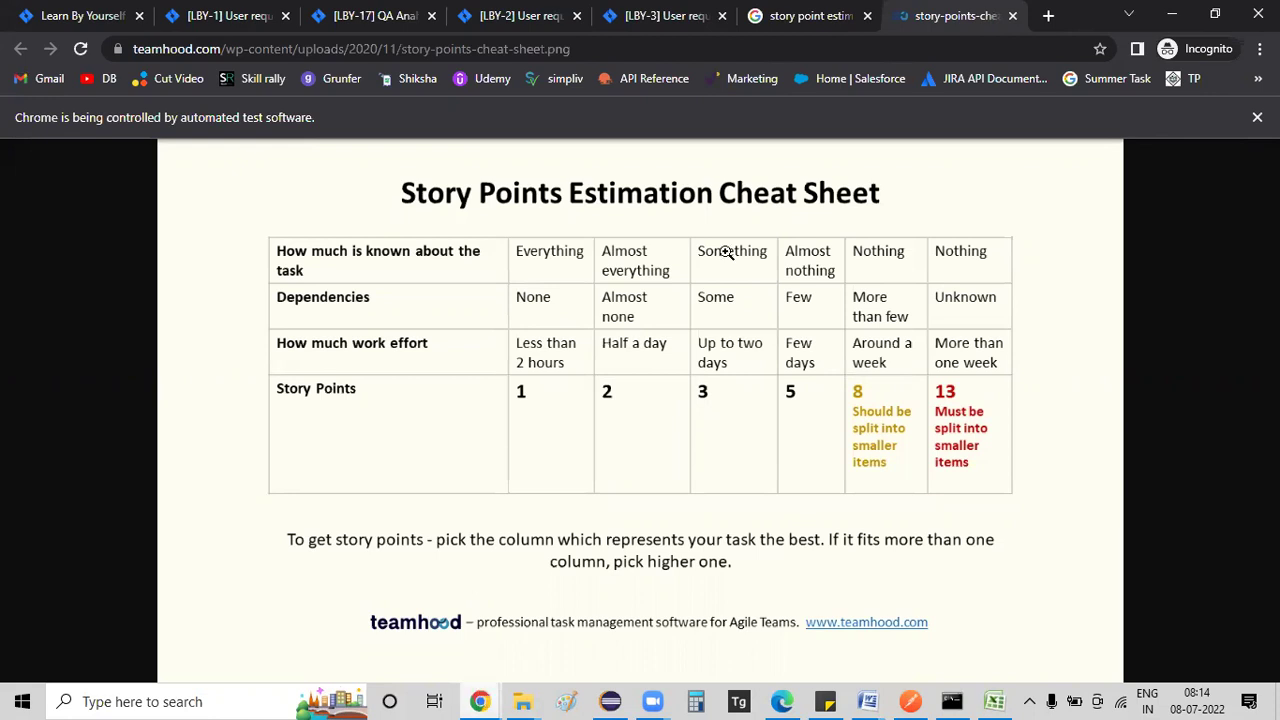
Step: Return to the LBY-17 QA Analysis issue and set its story point estimate to 2
{"action": "left_click", "coordinate": [507, 15]}
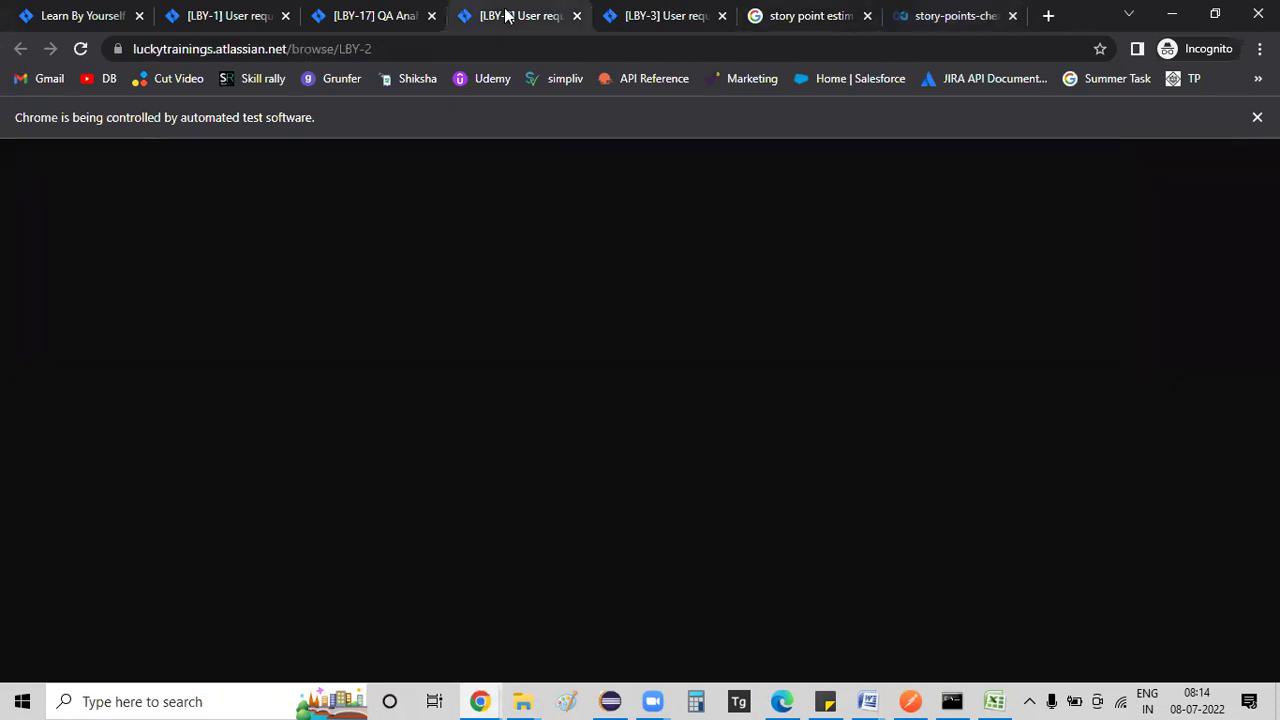
{"action": "left_click", "coordinate": [371, 12]}
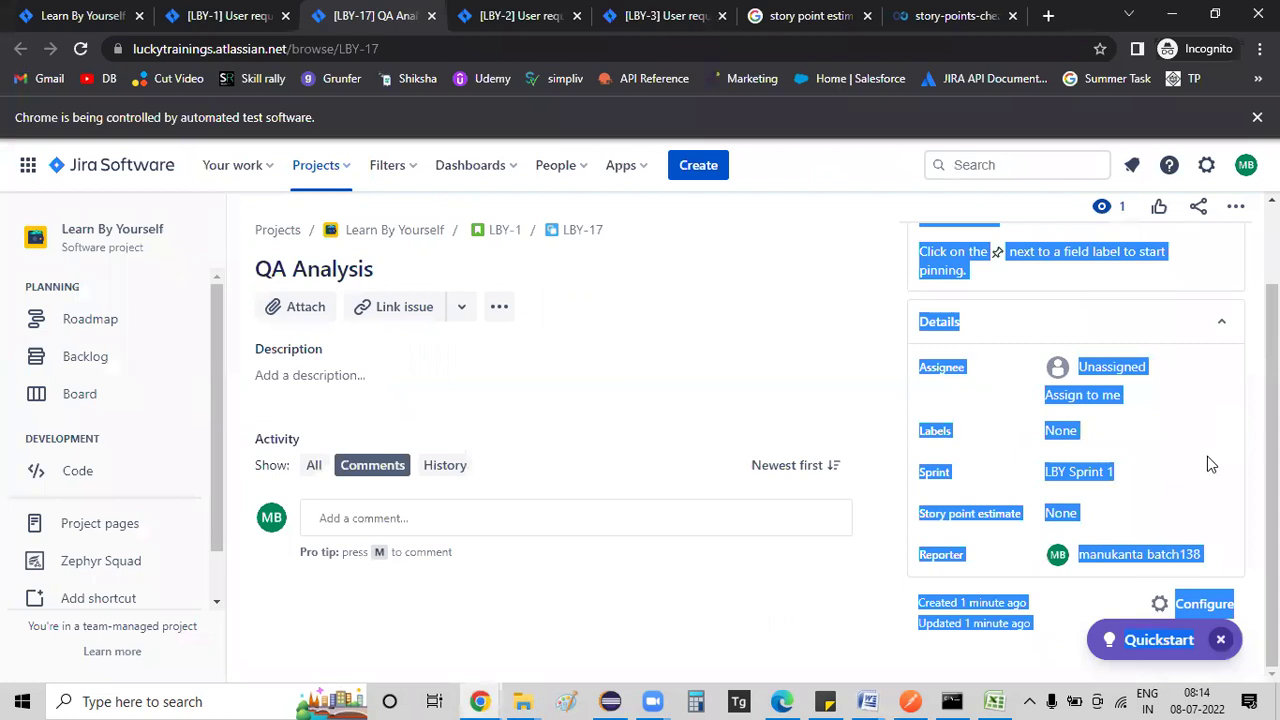
{"action": "left_click", "coordinate": [1062, 517]}
{"action": "type", "text": "2"}
{"action": "key", "text": "Return"}
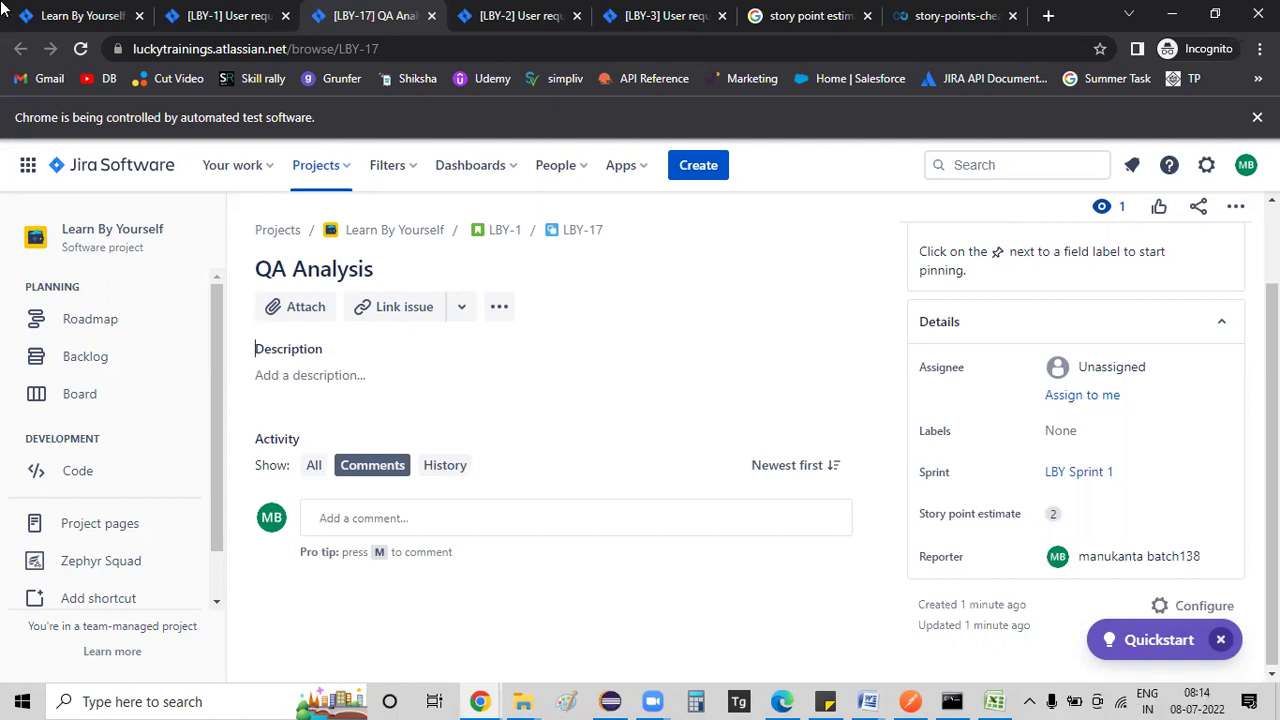
Step: From User requirement 1, open the child issues LBY-18, LBY-19 and LBY-20 in separate tabs and switch to LBY-18
{"action": "key", "text": "ctrl+shift+Tab"}
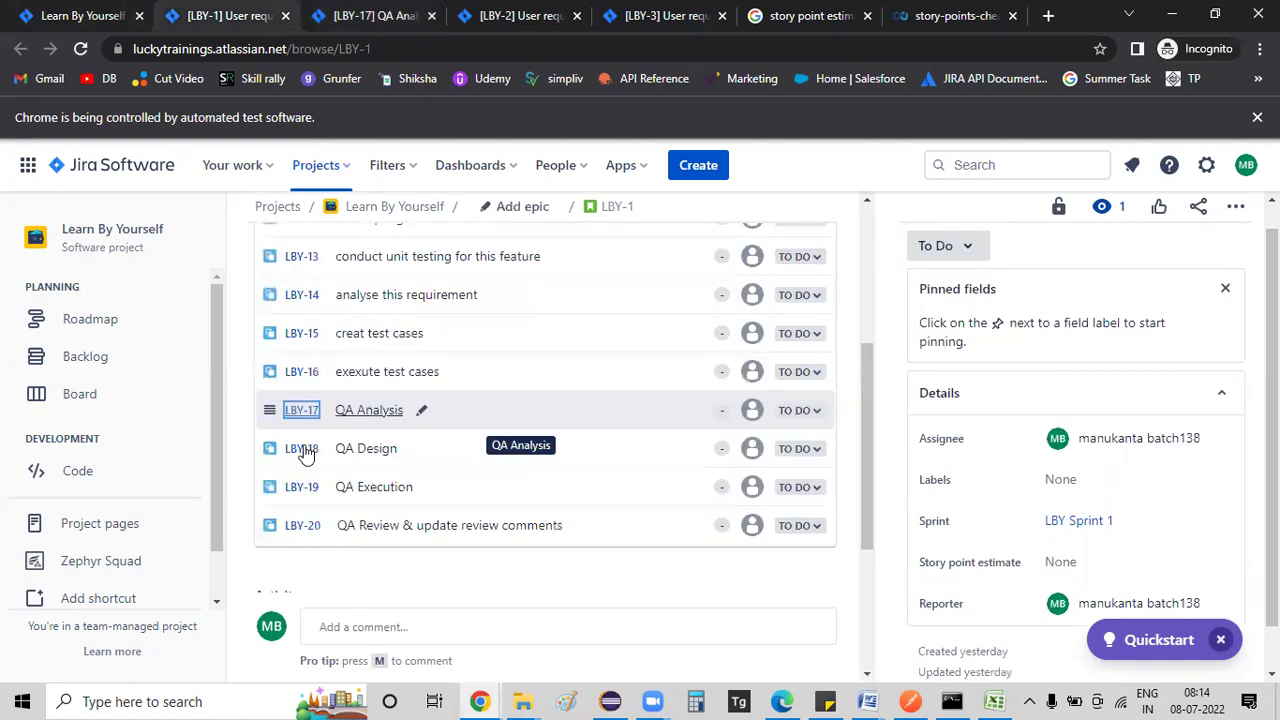
{"action": "left_click", "coordinate": [301, 448], "text": "ctrl"}
{"action": "left_click", "coordinate": [293, 486], "text": "ctrl"}
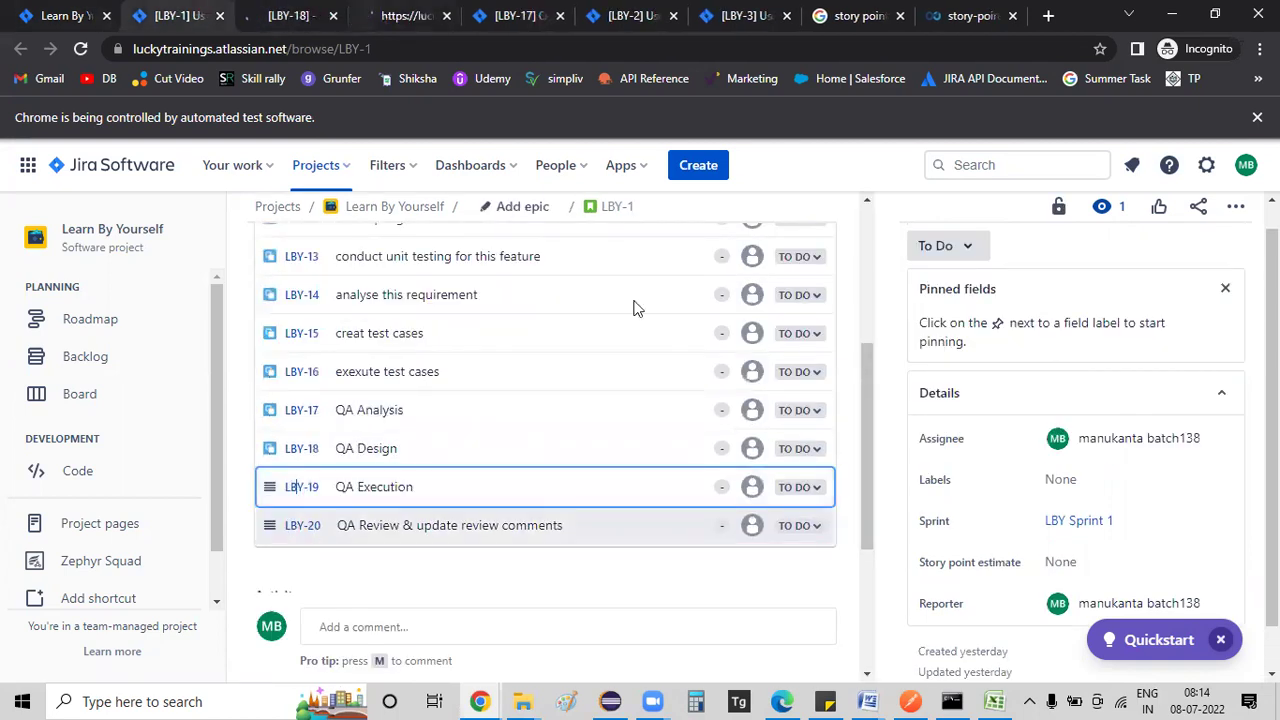
{"action": "key", "text": "ctrl+Tab"}
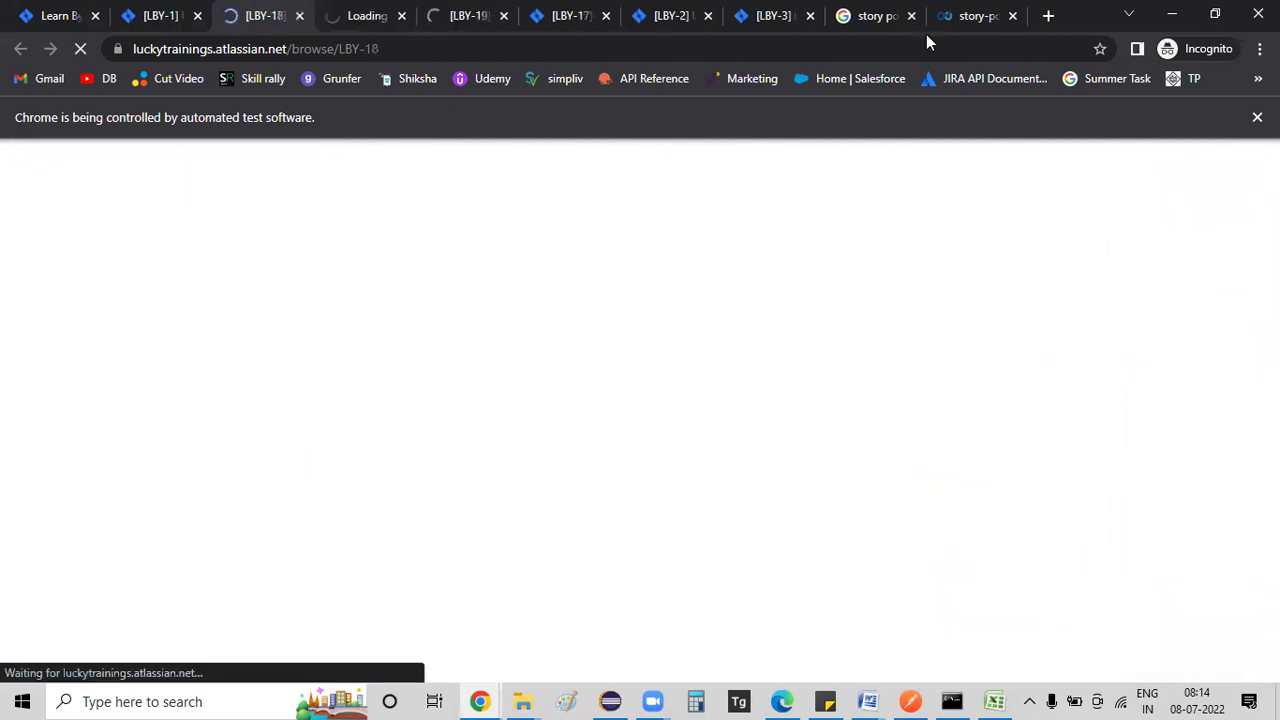
Step: Consult the story points cheat sheet and set the LBY-18 QA Design issue's story point estimate to 3
{"action": "left_click", "coordinate": [995, 17]}
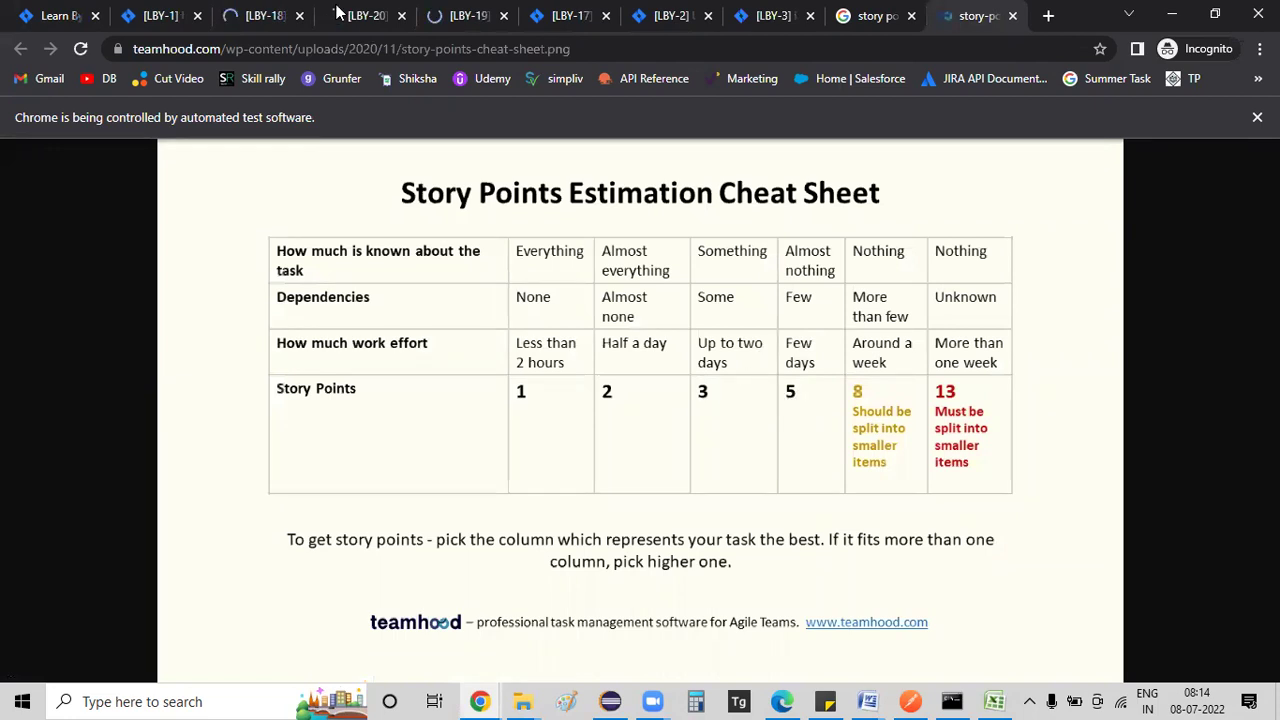
{"action": "left_click", "coordinate": [251, 15]}
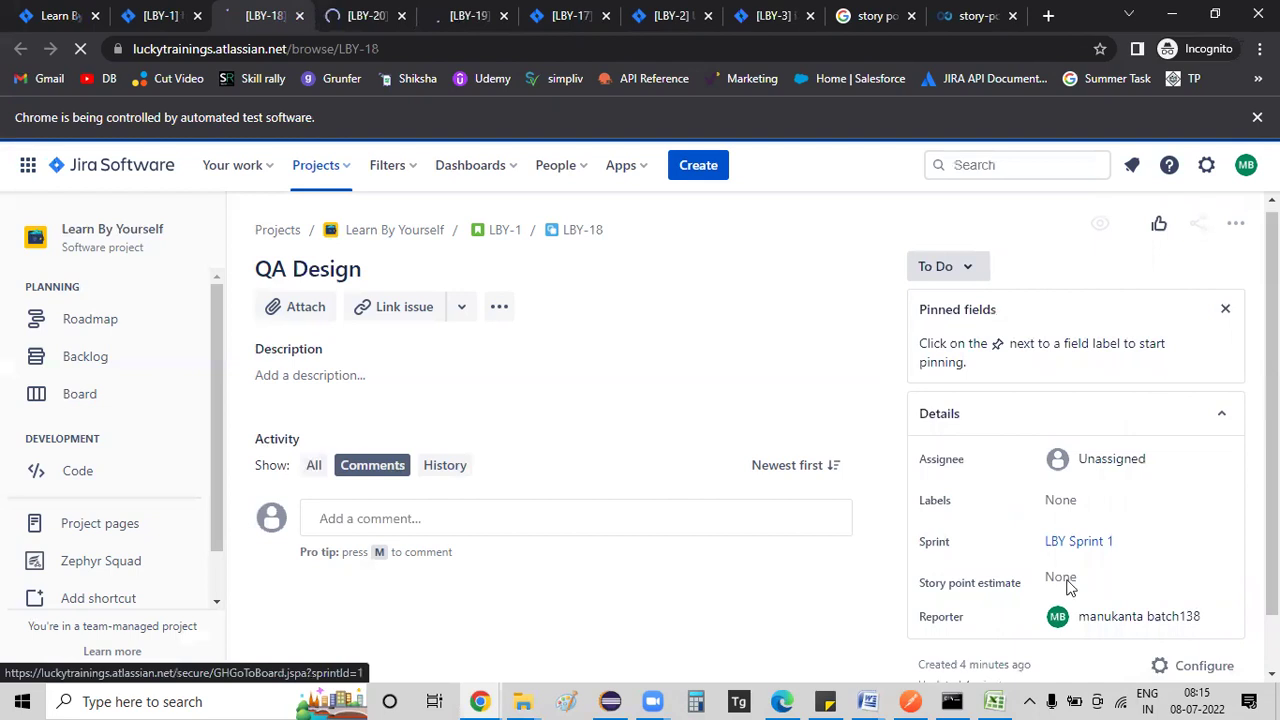
{"action": "scroll", "coordinate": [1070, 580], "scroll_direction": "down", "scroll_amount": 1}
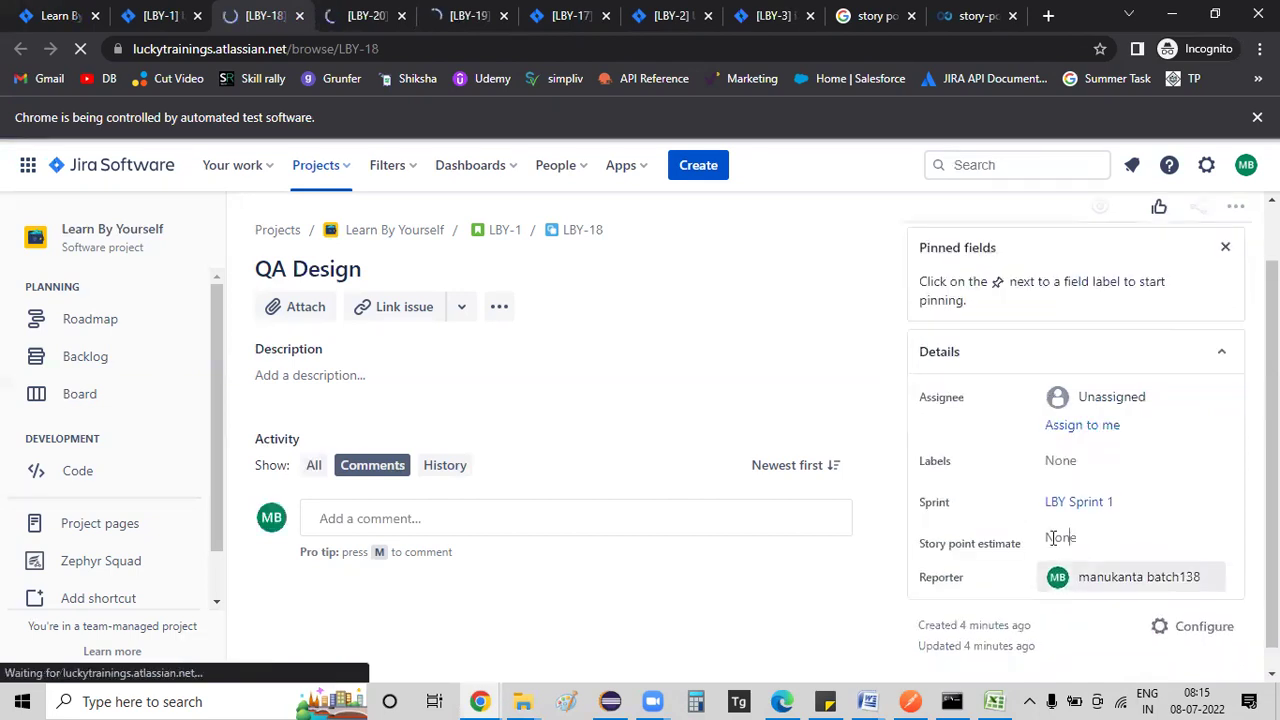
{"action": "left_click", "coordinate": [1050, 542]}
{"action": "type", "text": "3"}
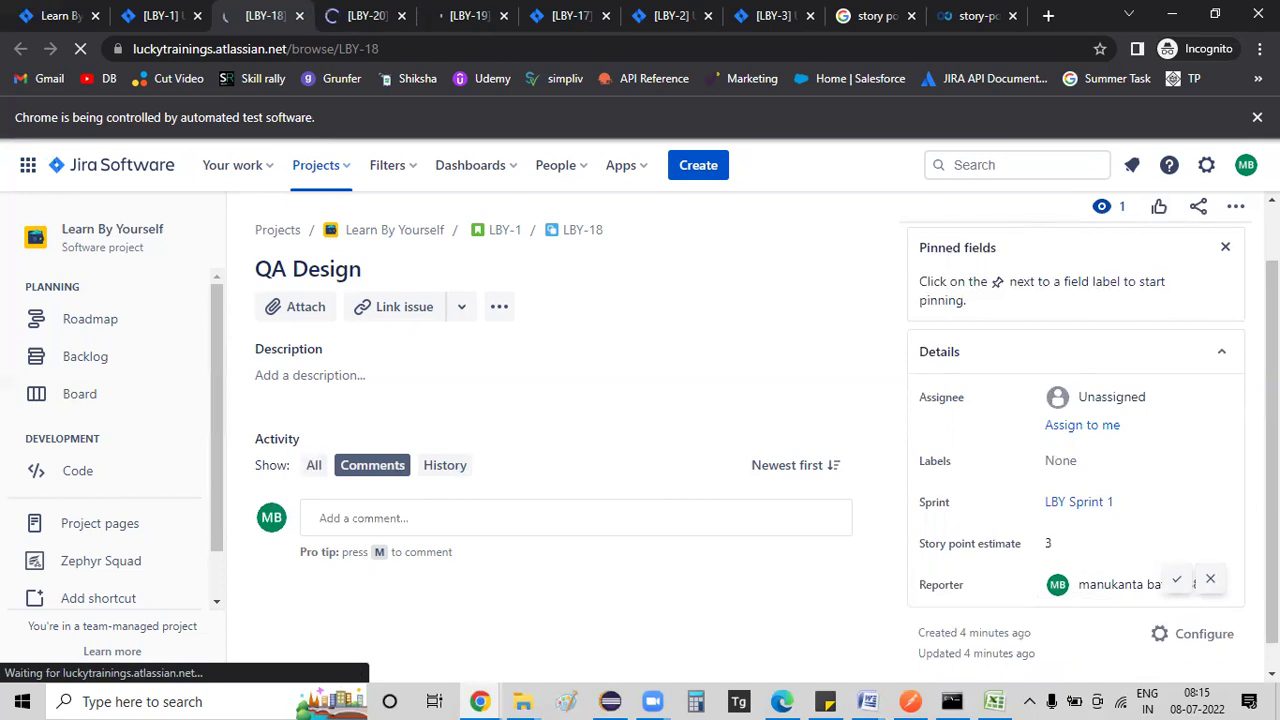
{"action": "left_click", "coordinate": [1177, 581]}
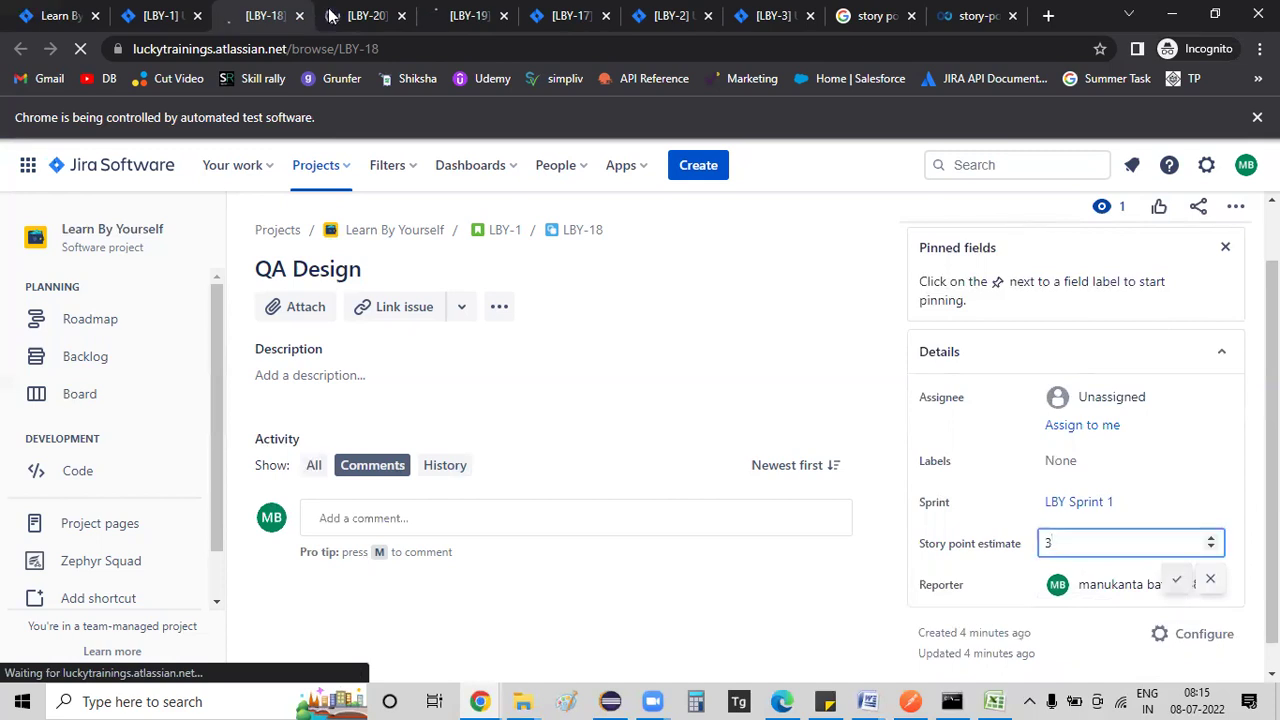
Step: Recheck the cheat sheet, set the LBY-19 QA Execution issue's story point estimate to 3, and return to the LBY-20 issue
{"action": "left_click", "coordinate": [370, 15]}
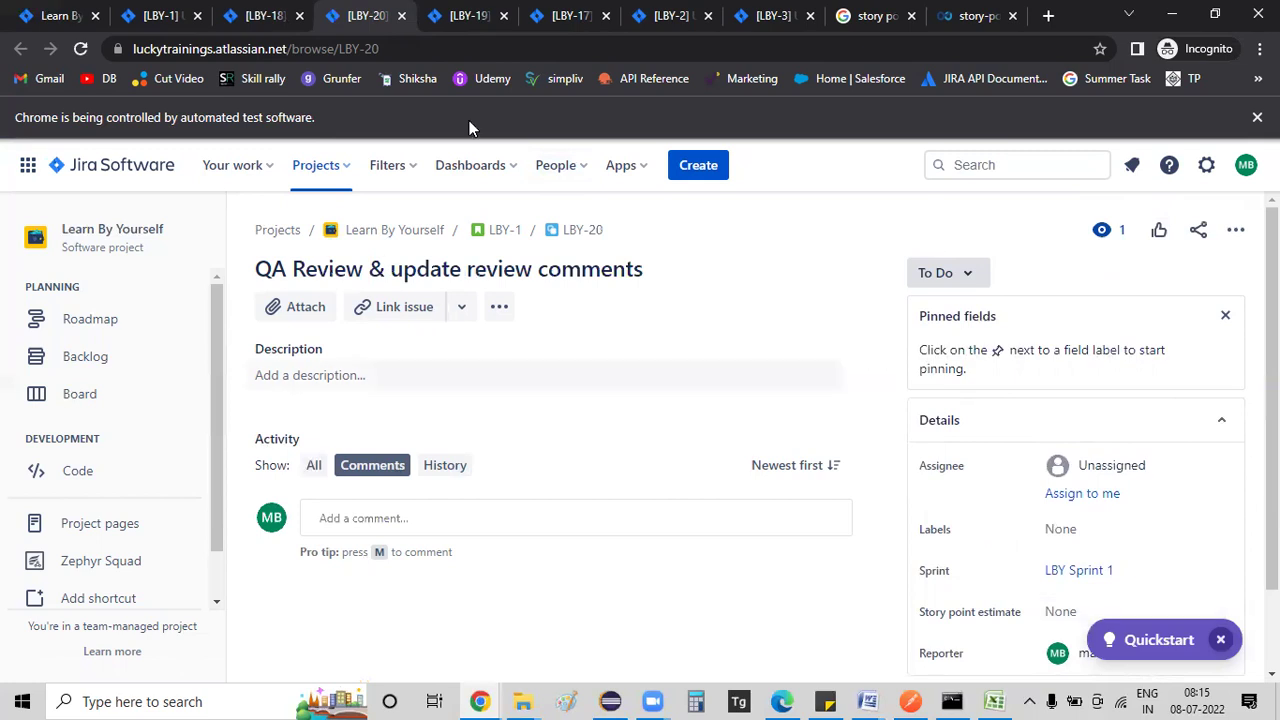
{"action": "left_click", "coordinate": [470, 25]}
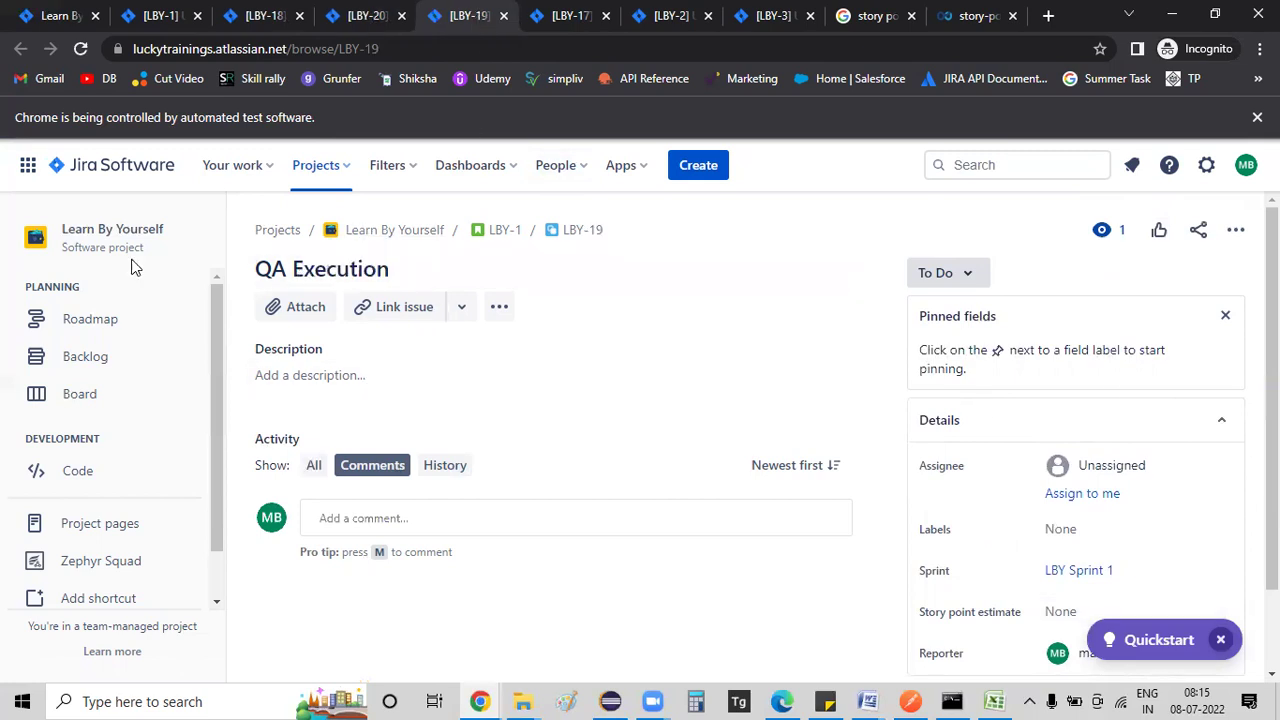
{"action": "left_click", "coordinate": [975, 15]}
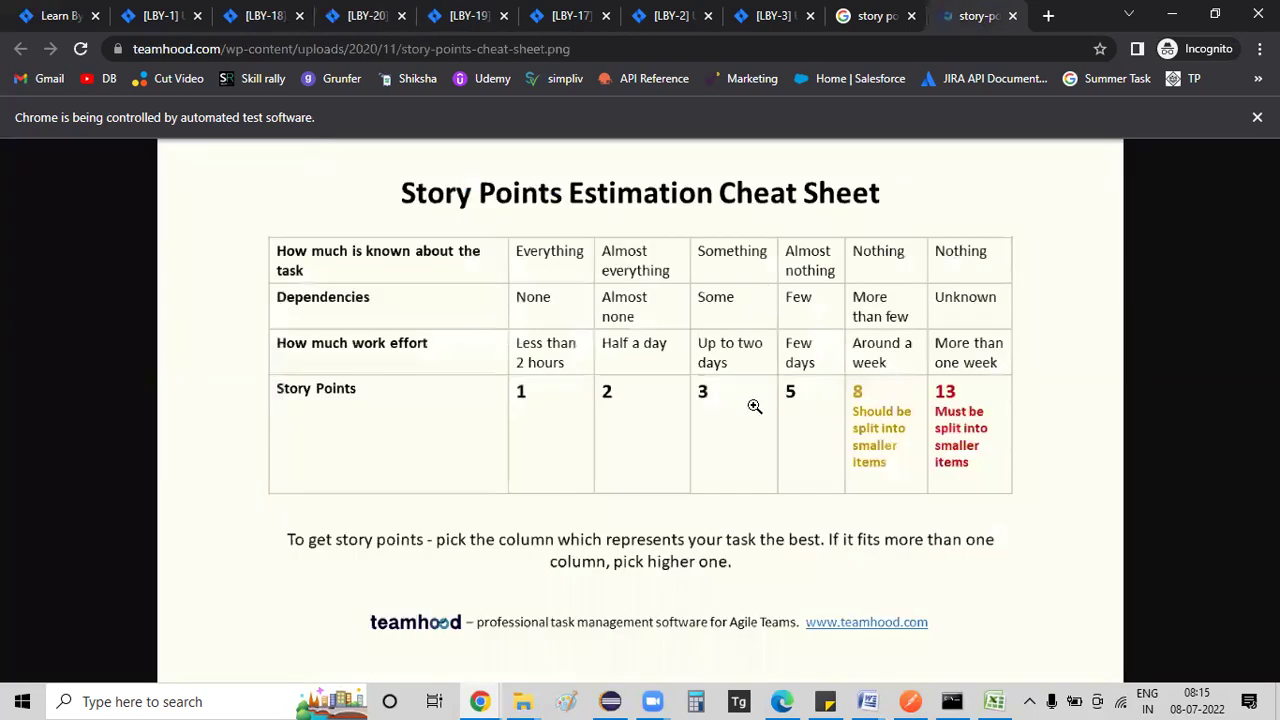
{"action": "left_click", "coordinate": [350, 15]}
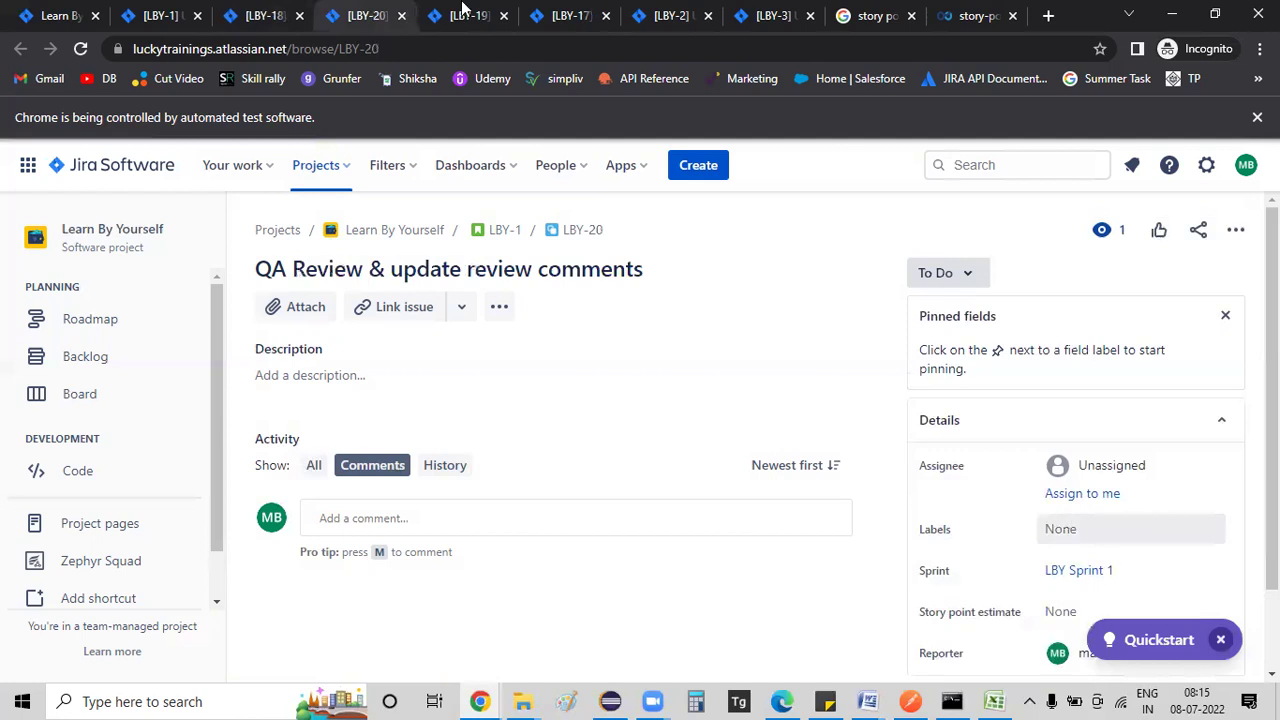
{"action": "key", "text": "ctrl+Tab"}
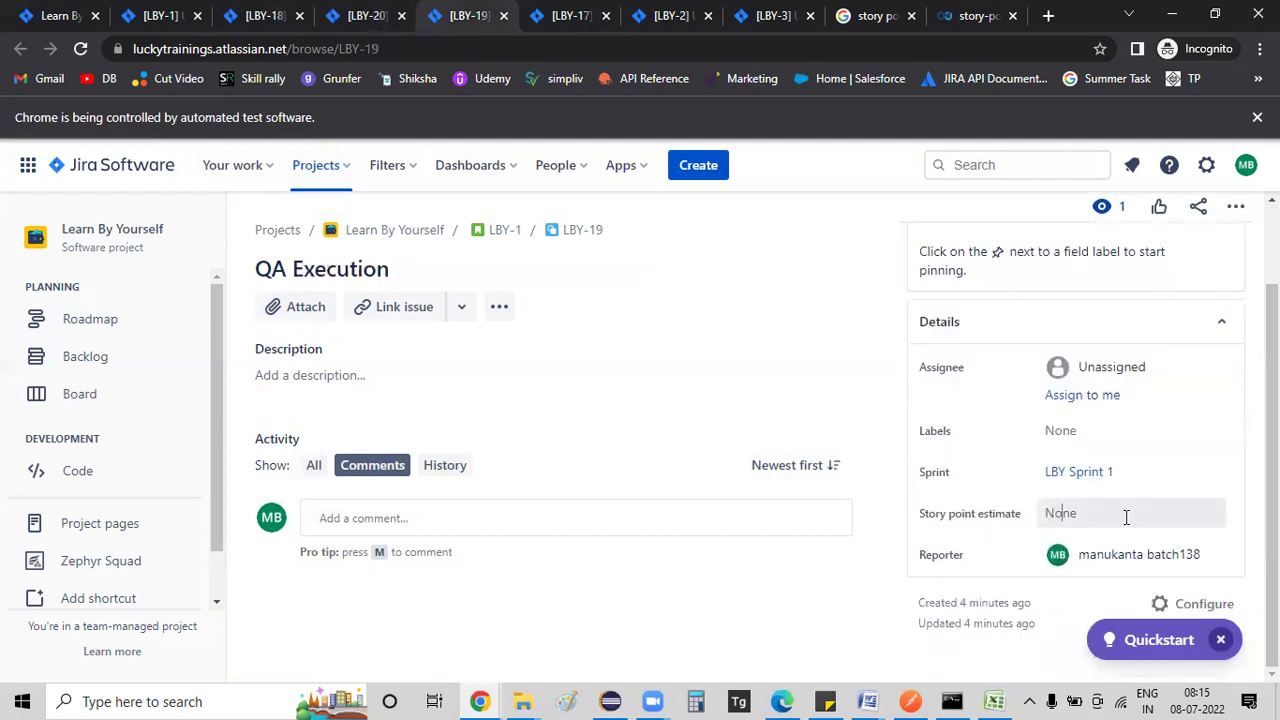
{"action": "left_click", "coordinate": [1126, 517]}
{"action": "type", "text": "3"}
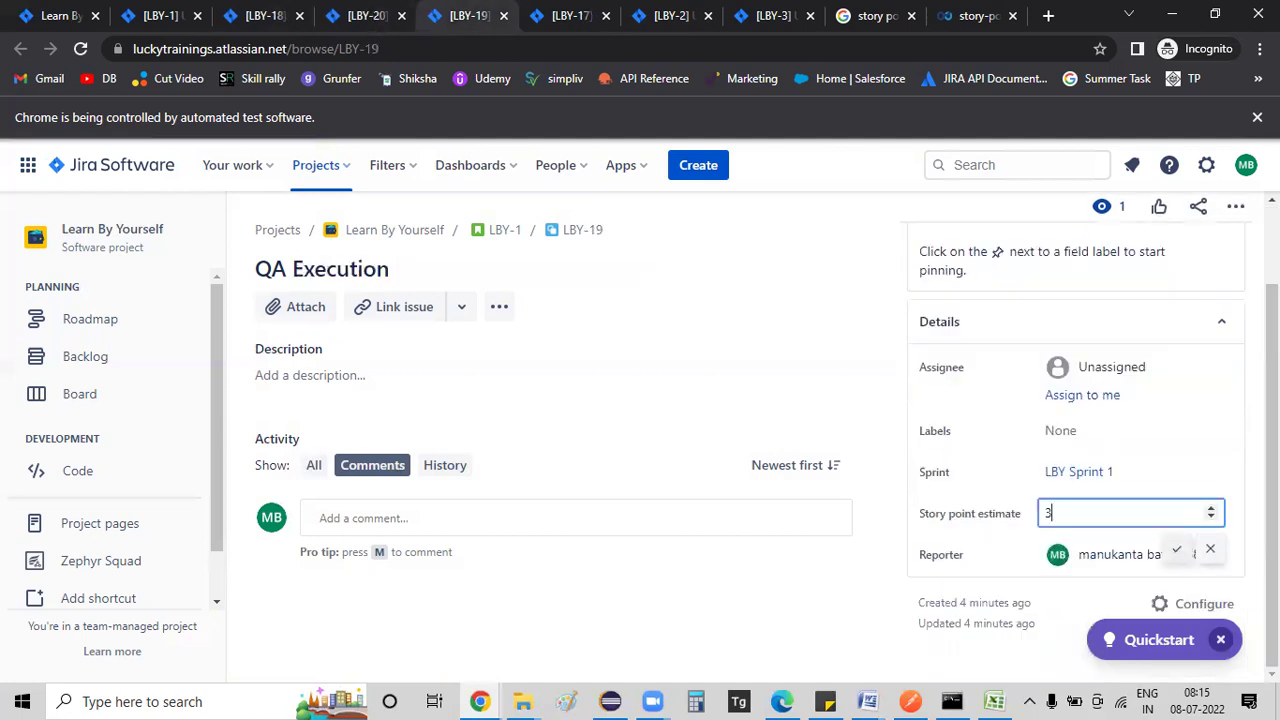
{"action": "key", "text": "Return"}
{"action": "left_click", "coordinate": [355, 28]}
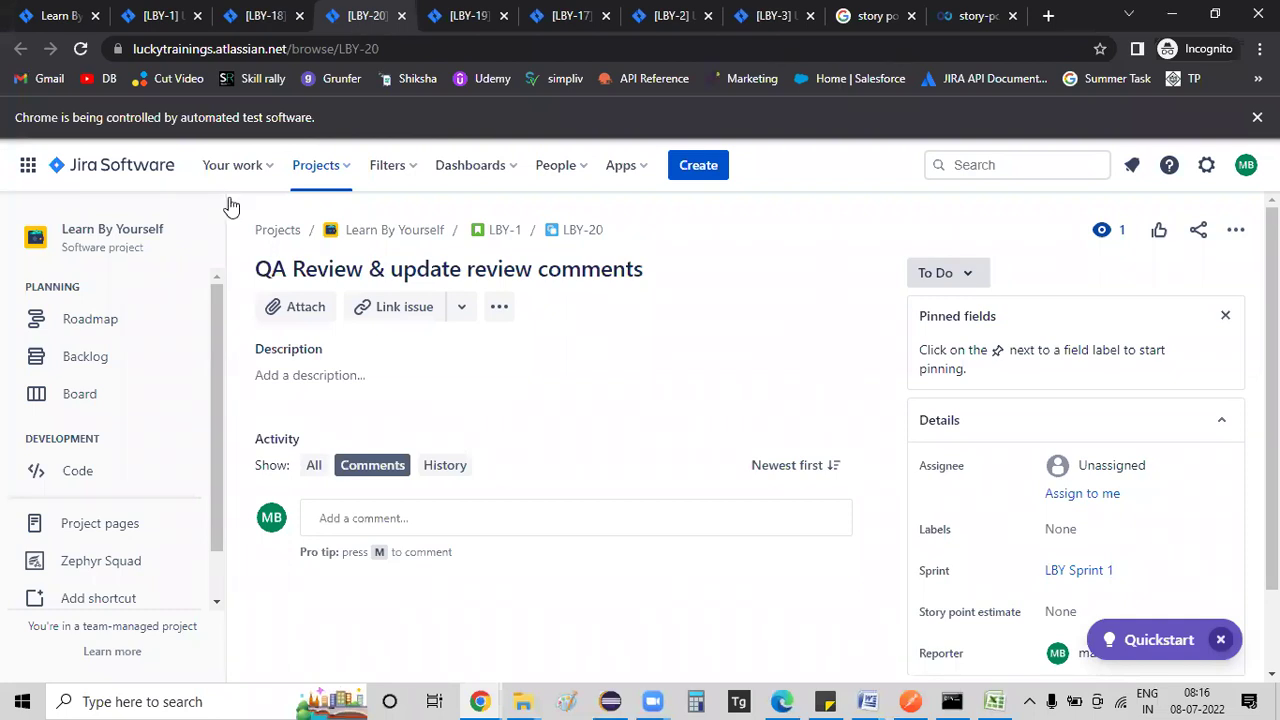
Step: Recheck the story points cheat sheet and set the LBY-20 QA Review & update review comments issue's story point estimate to 2
{"action": "left_click", "coordinate": [979, 12]}
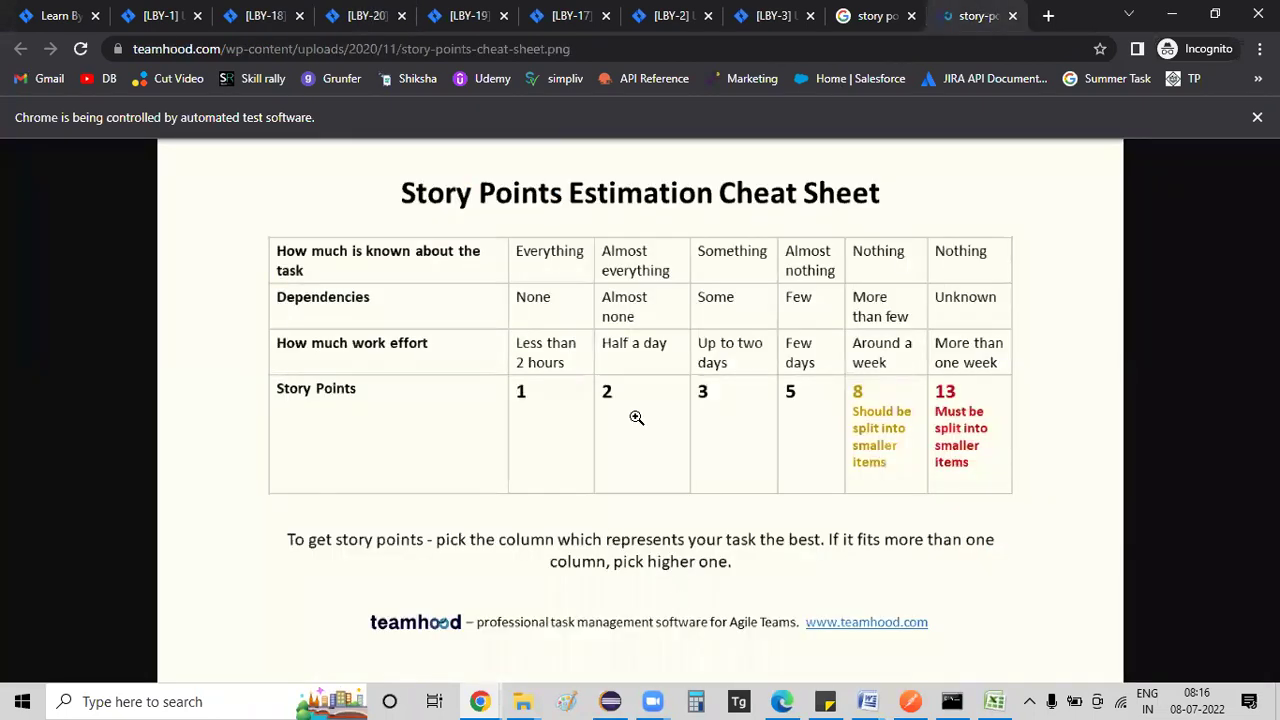
{"action": "left_click", "coordinate": [370, 15]}
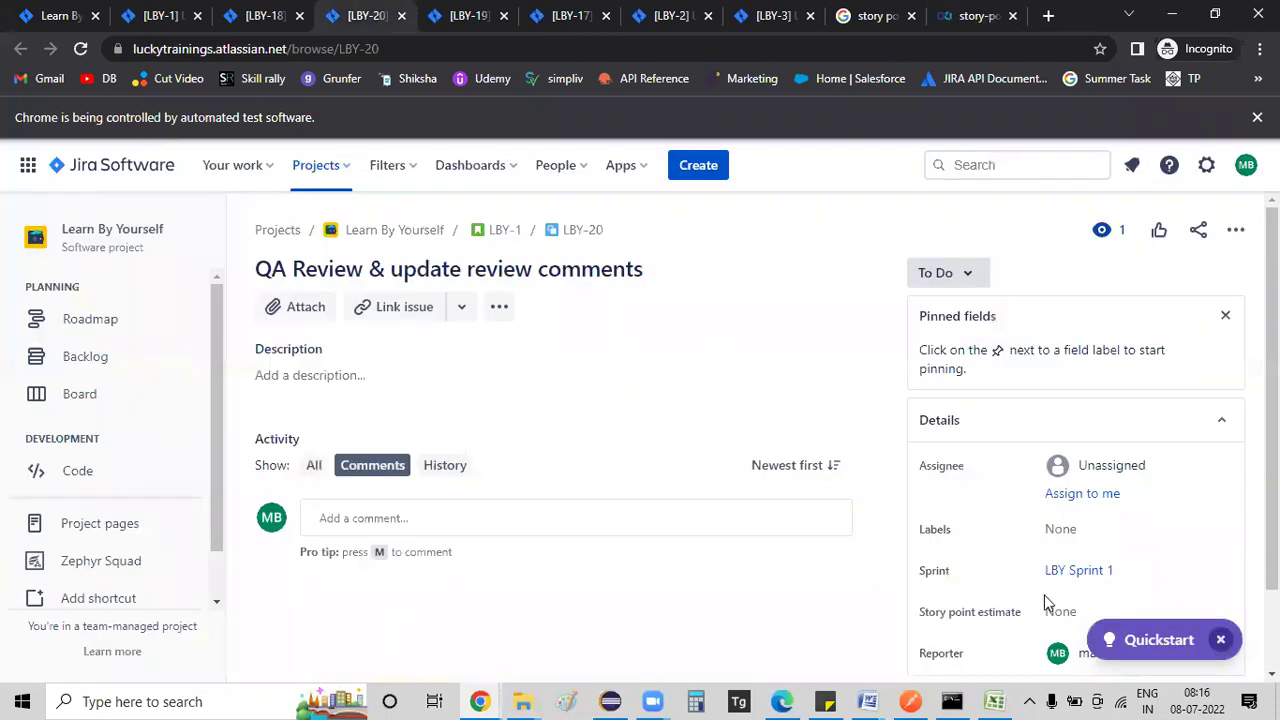
{"action": "scroll", "coordinate": [1070, 533], "scroll_direction": "down", "scroll_amount": 1}
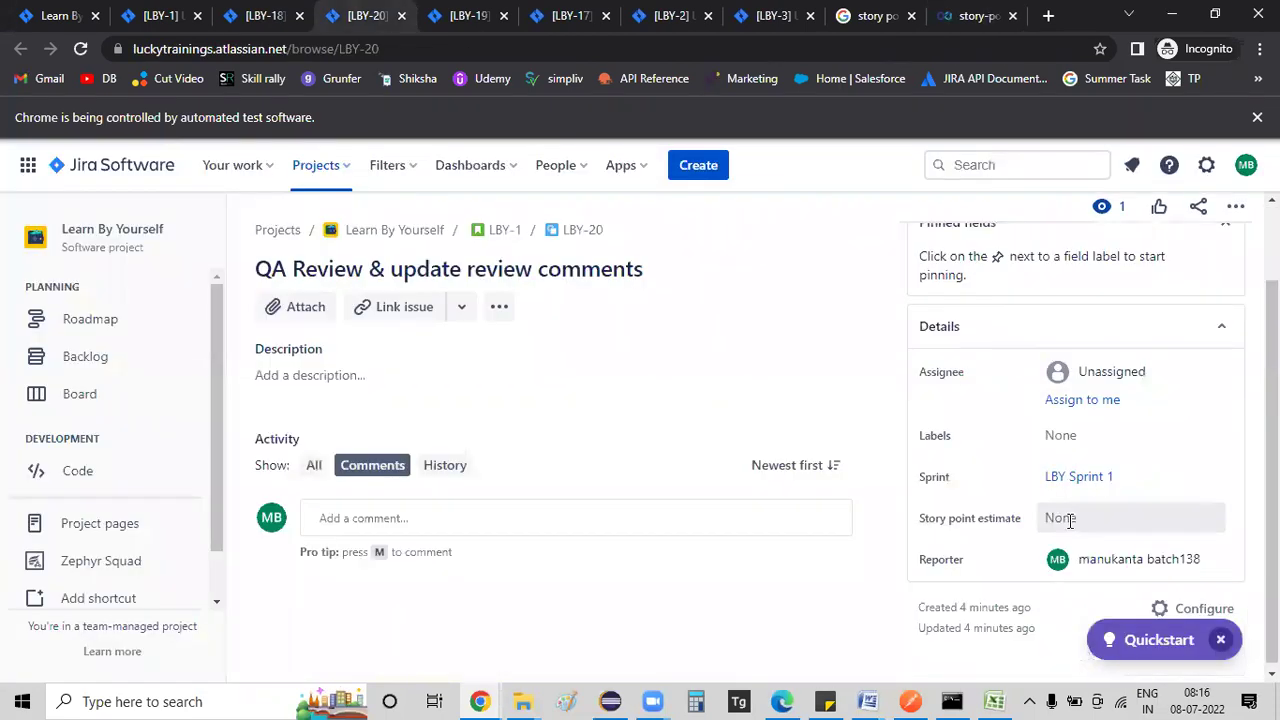
{"action": "left_click", "coordinate": [1070, 518]}
{"action": "type", "text": "2"}
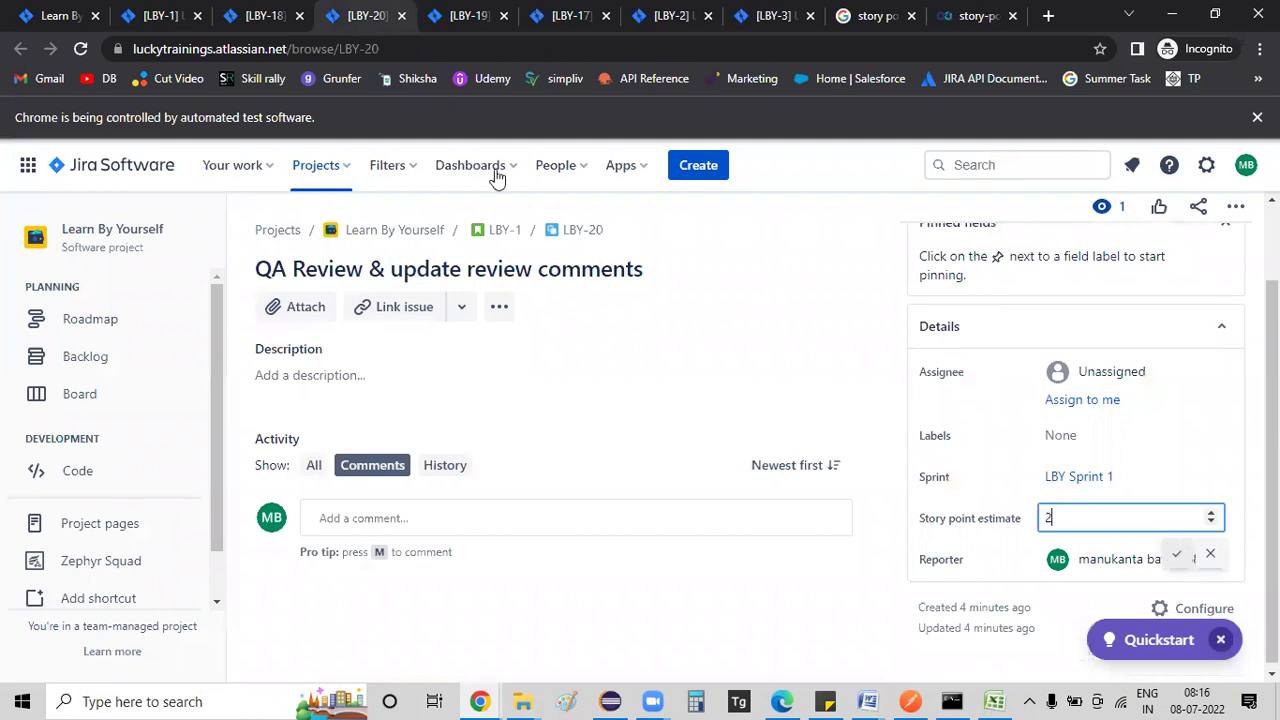
{"action": "left_click", "coordinate": [908, 282]}
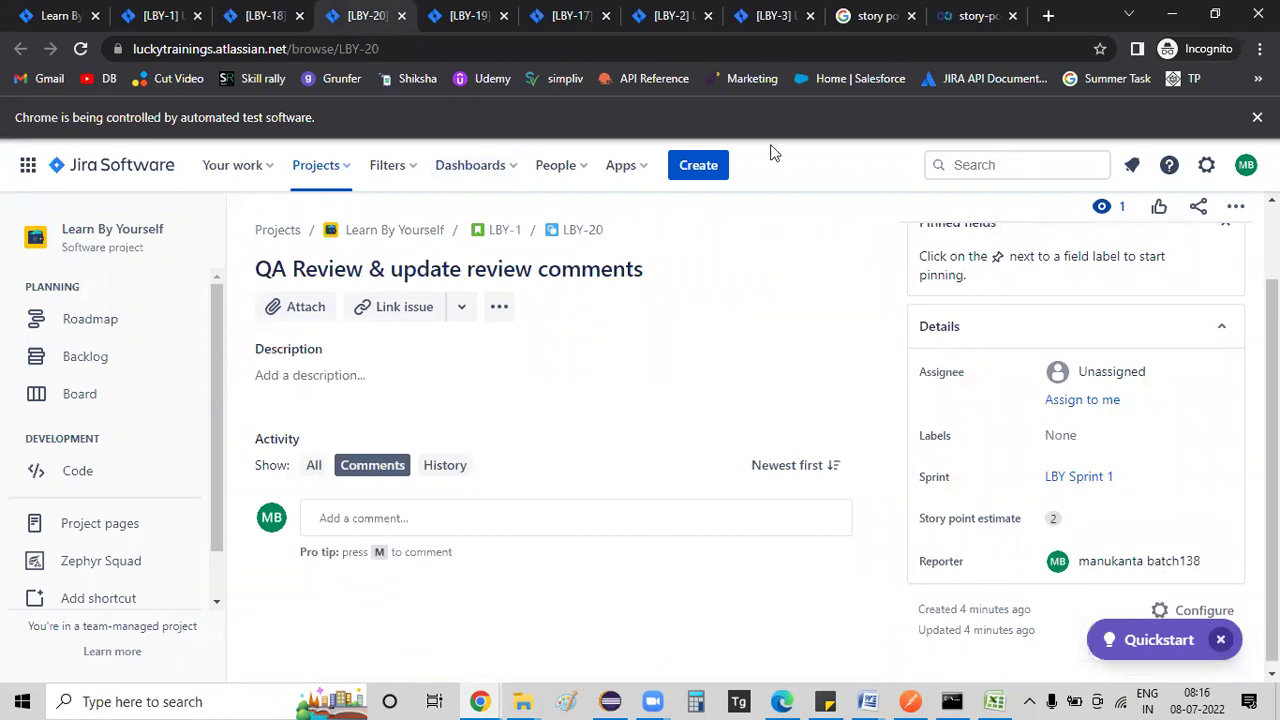
Step: Review the story point estimates of LBY-18, LBY-17, LBY-19 and LBY-20, and consult the story points cheat sheet again
{"action": "left_click", "coordinate": [270, 16]}
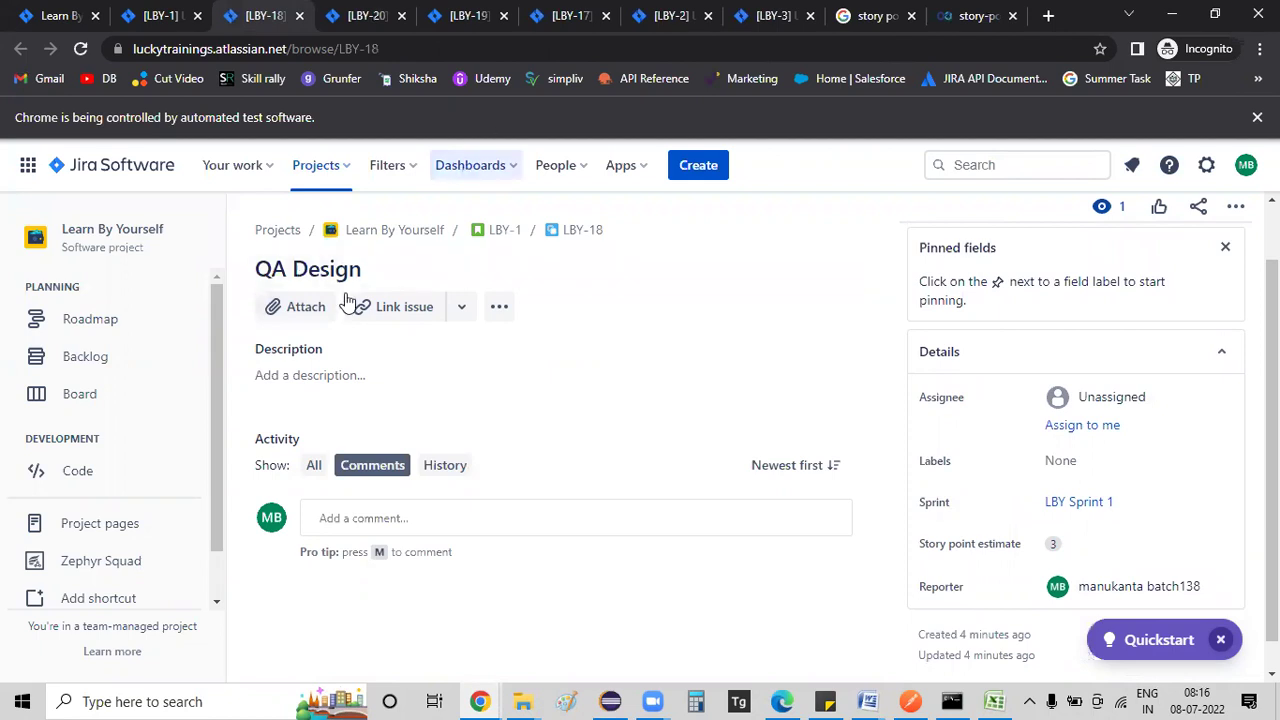
{"action": "left_click", "coordinate": [572, 15]}
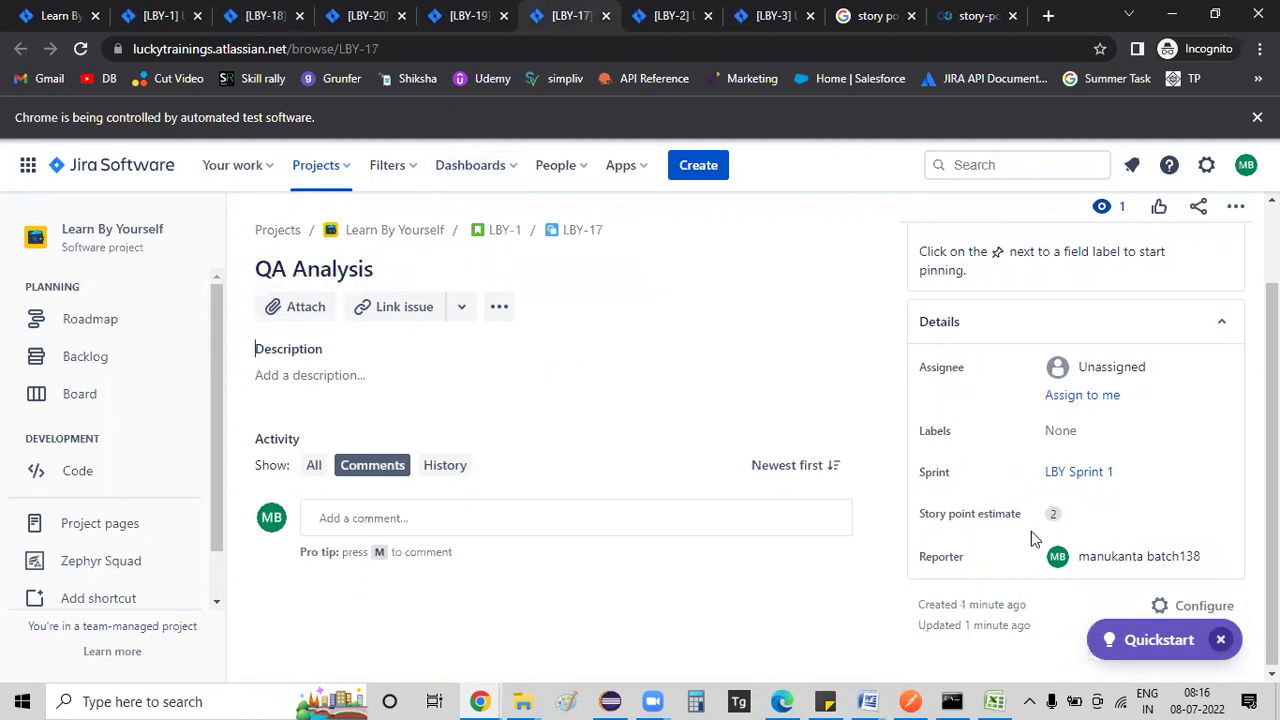
{"action": "left_click", "coordinate": [468, 15]}
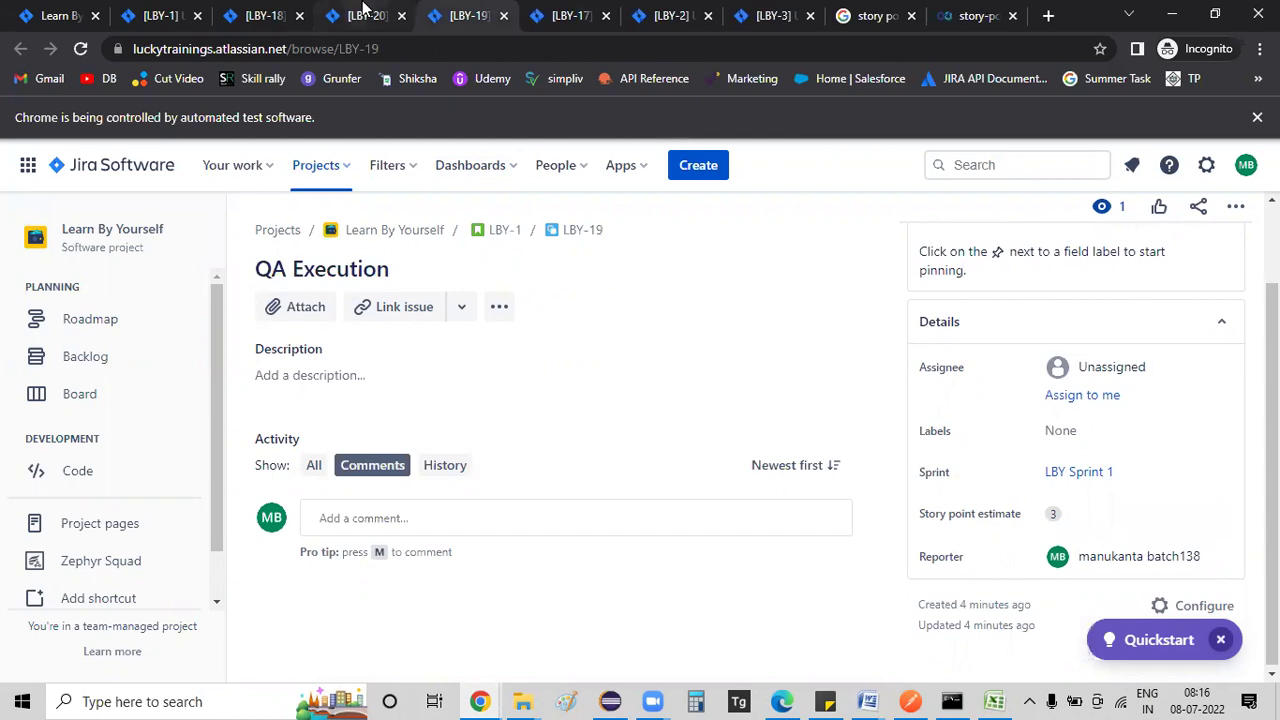
{"action": "left_click", "coordinate": [365, 12]}
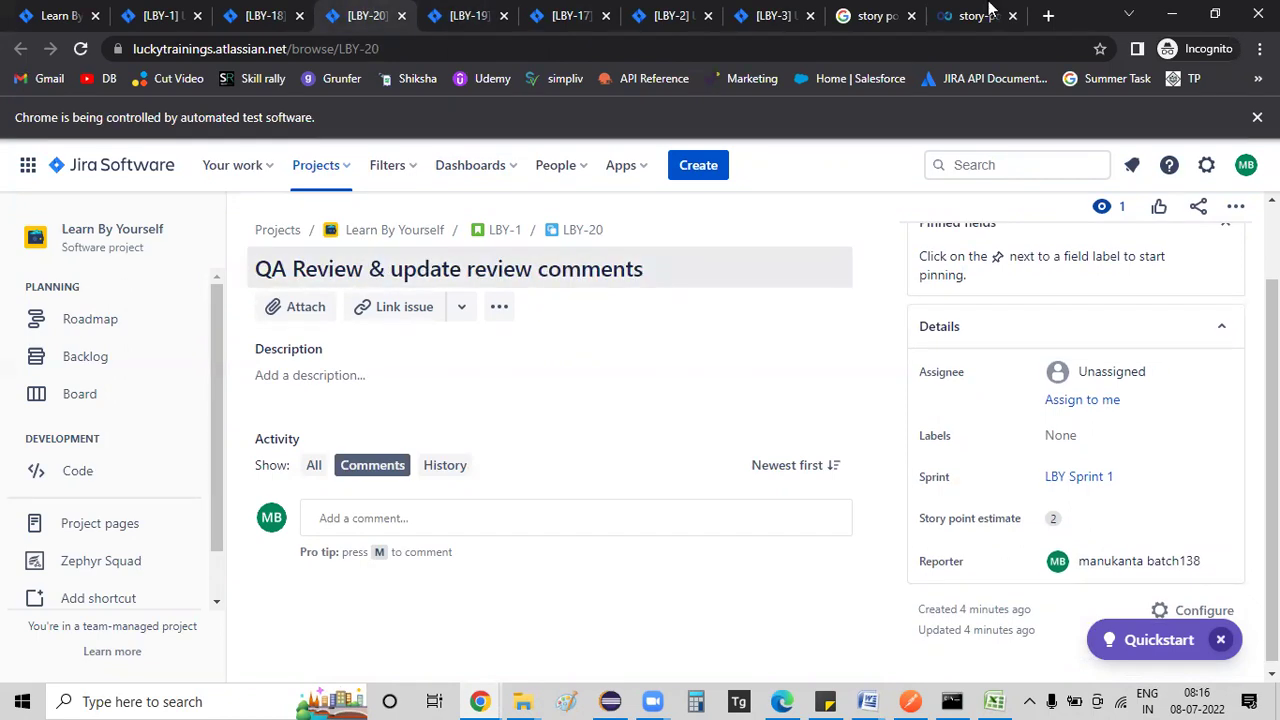
{"action": "left_click", "coordinate": [988, 12]}
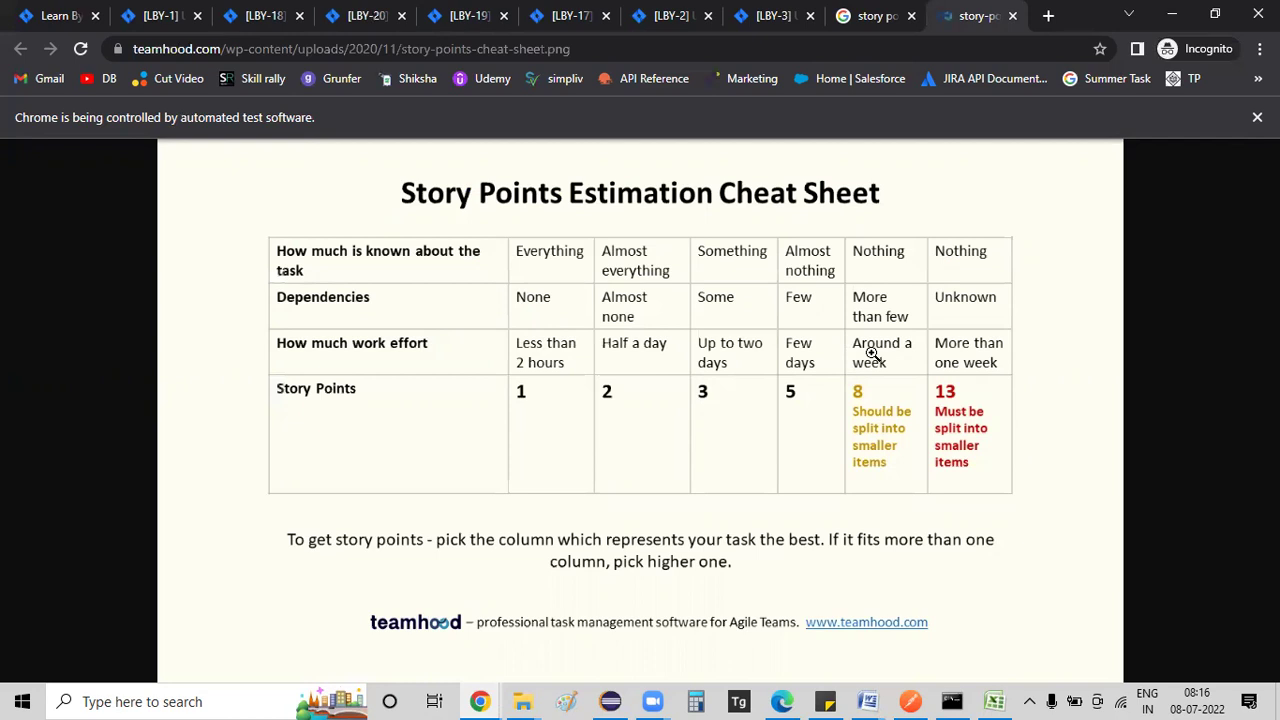
Step: Close the browser tabs of the child issues LBY-18, LBY-20, LBY-19 and LBY-17
{"action": "left_click", "coordinate": [299, 16]}
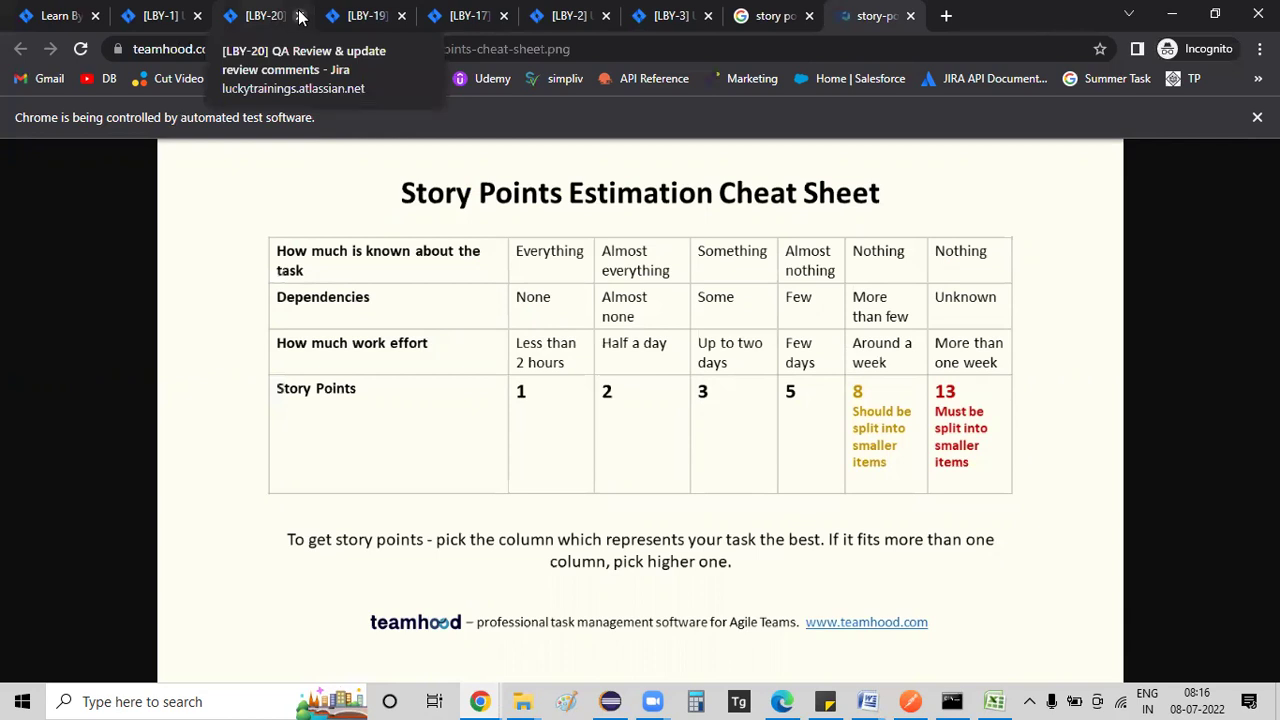
{"action": "left_click", "coordinate": [296, 13]}
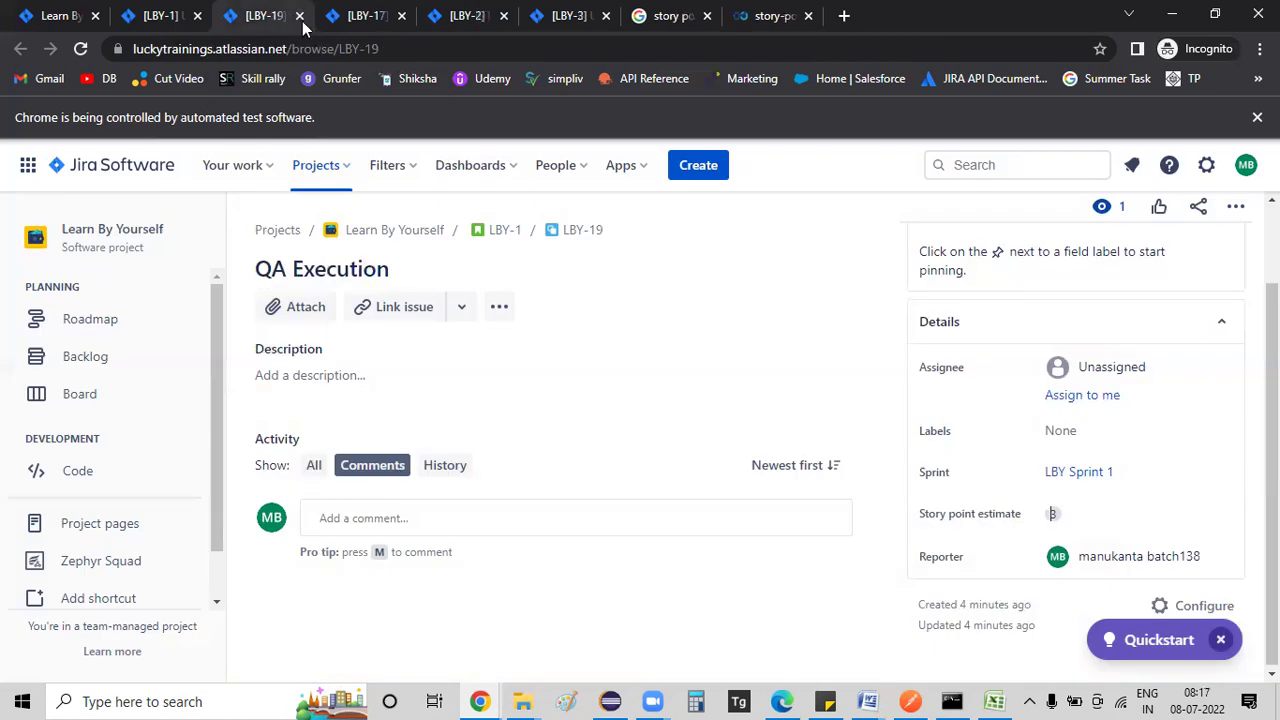
{"action": "left_click", "coordinate": [298, 16]}
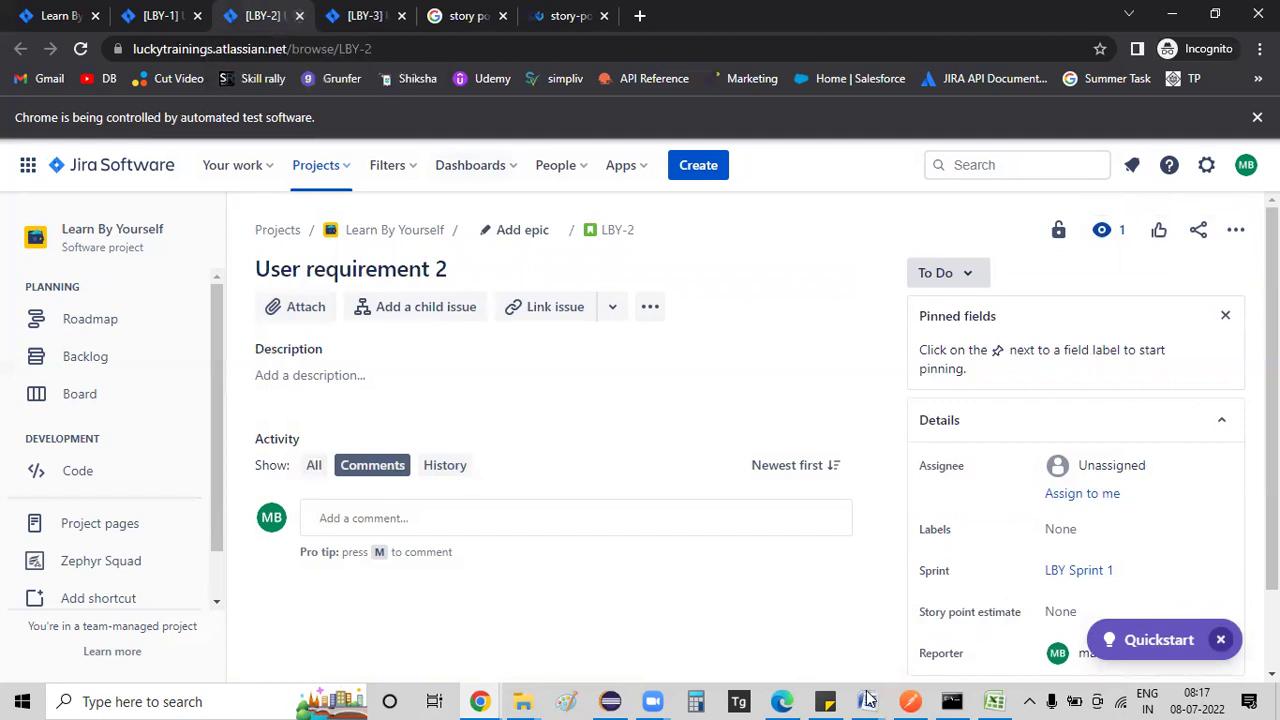
Step: Switch to Word and add "Req By req : our 4tasks , then we wil provid=e estimate in the strating" below the test closure documents line
{"action": "mouse_move", "coordinate": [867, 701]}
{"action": "key", "text": "alt+Tab"}
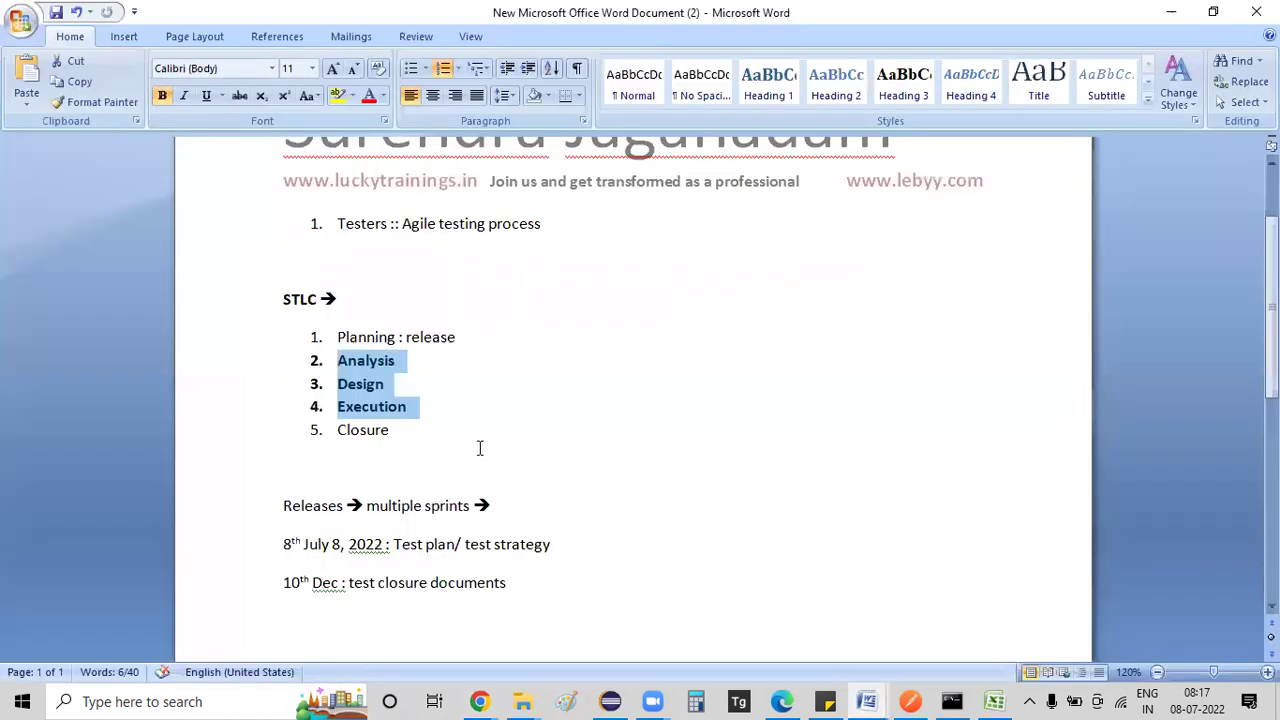
{"action": "scroll", "coordinate": [545, 382], "scroll_direction": "down", "scroll_amount": 4}
{"action": "left_click", "coordinate": [1029, 428]}
{"action": "type", "text": "Req By req : our 4tasks , then we wil provid=e"}
{"action": "key", "text": "Left"}
{"action": "type", "text": "d="}
{"action": "key", "text": "Right"}
{"action": "type", "text": "estimate in the strating"}
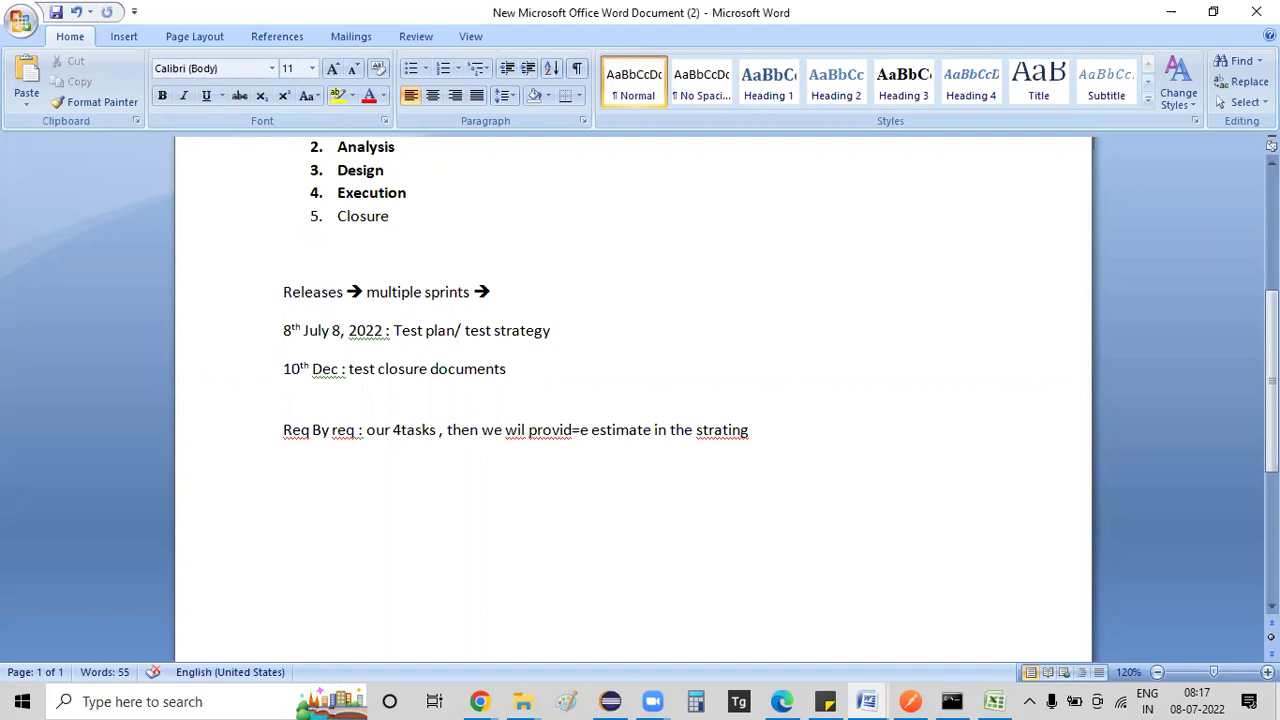
Step: Return to Jira in Chrome, open LBY-17 QA Analysis from User requirement 1 in a separate tab, and set its status to In Progress
{"action": "key", "text": "alt+Tab"}
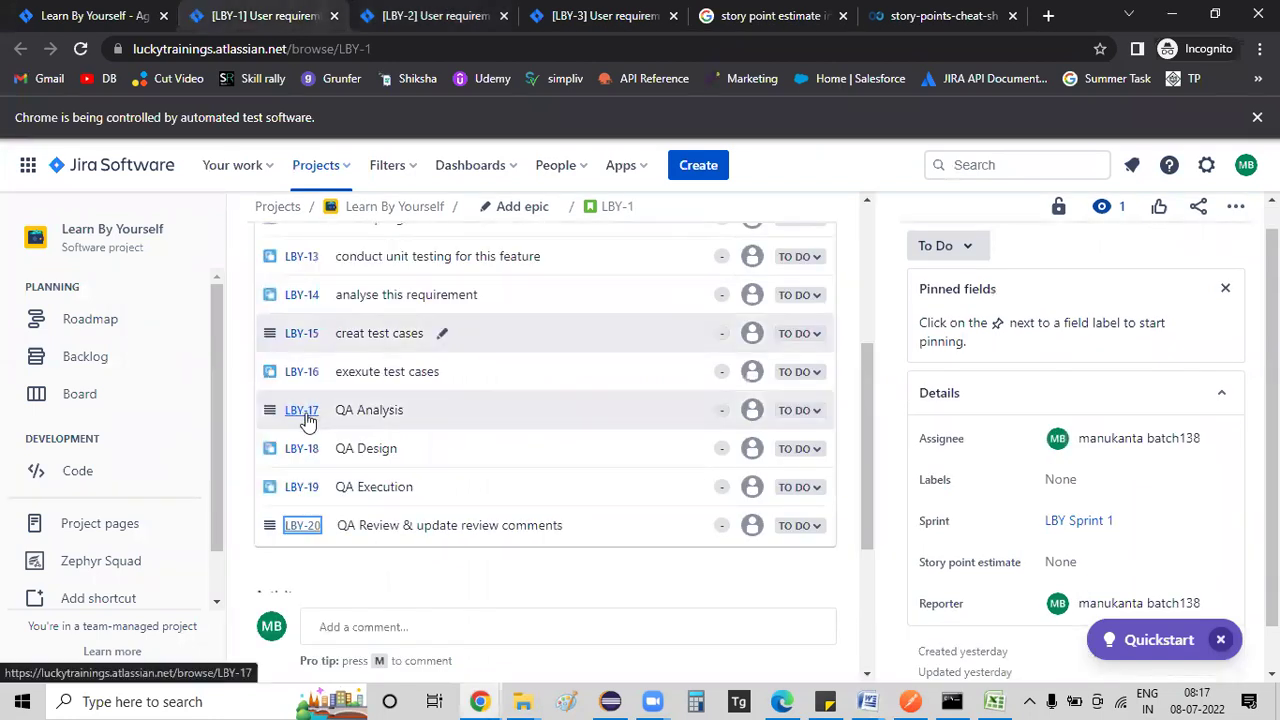
{"action": "left_click", "coordinate": [302, 410], "text": "ctrl"}
{"action": "left_click", "coordinate": [360, 15]}
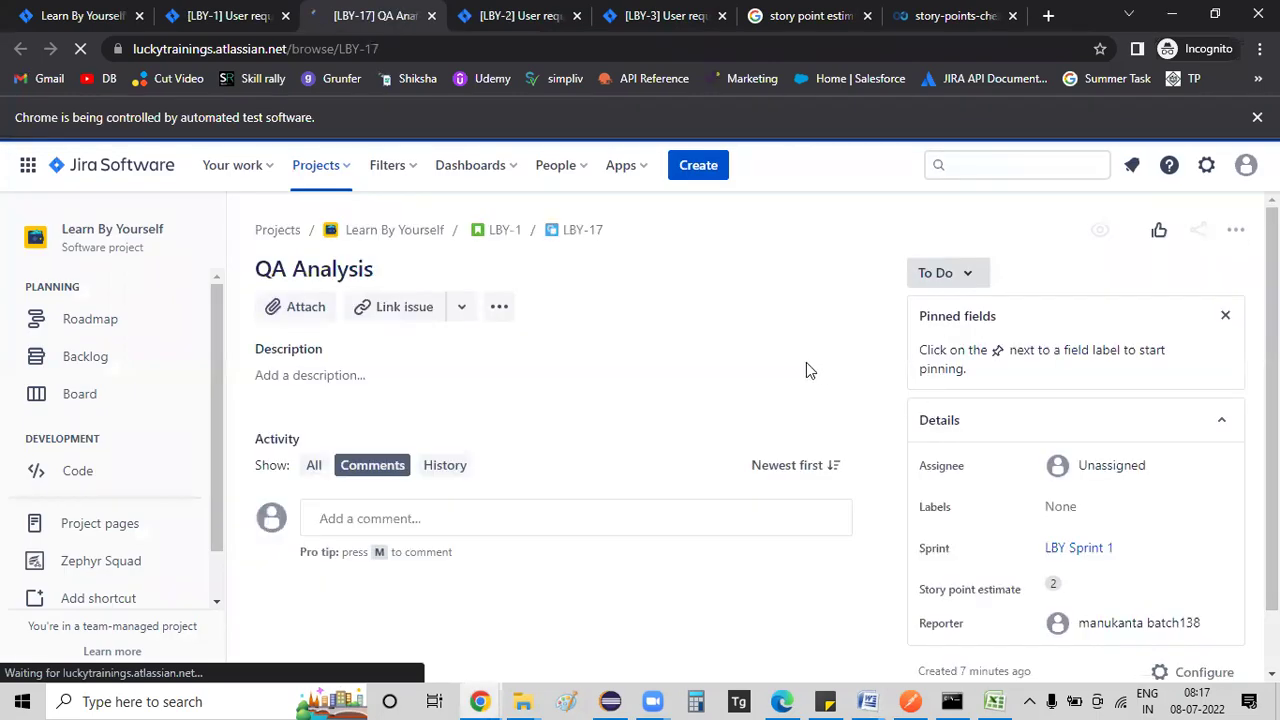
{"action": "left_click", "coordinate": [963, 280]}
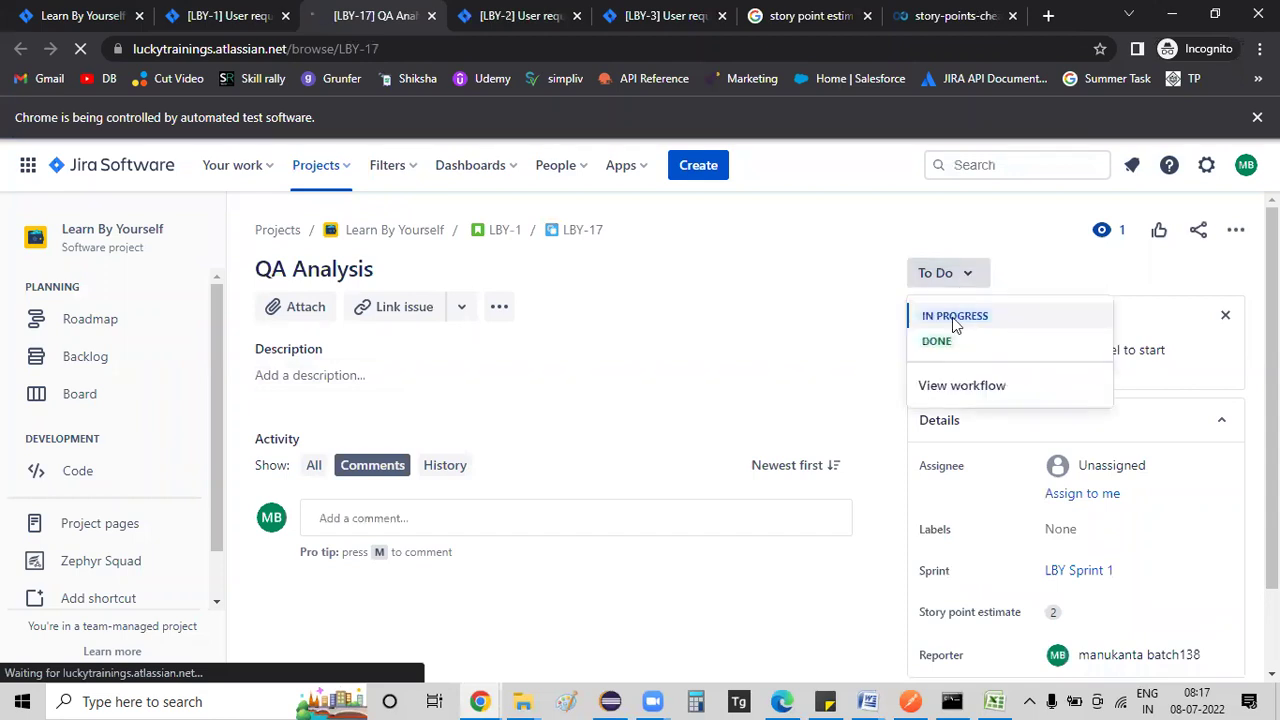
{"action": "left_click", "coordinate": [954, 317]}
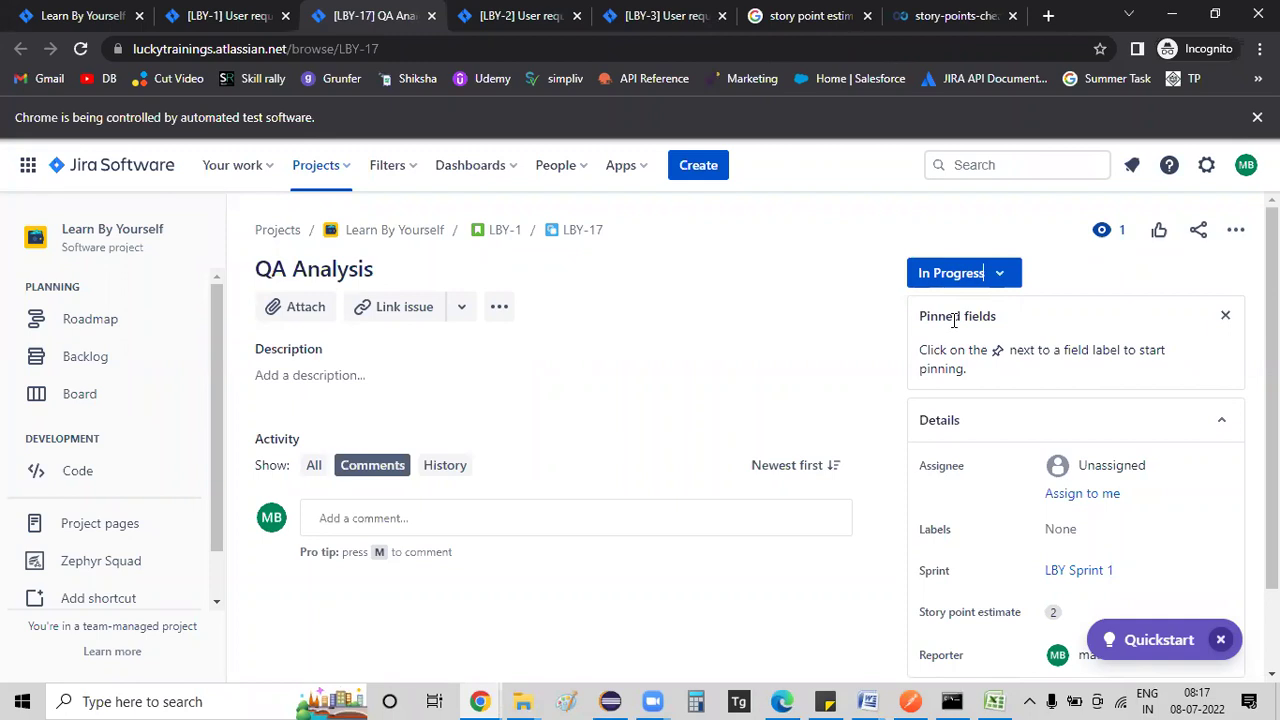
Step: Post the comment "Completed Analysis for this user story" on the QA Analysis issue
{"action": "left_click", "coordinate": [353, 520]}
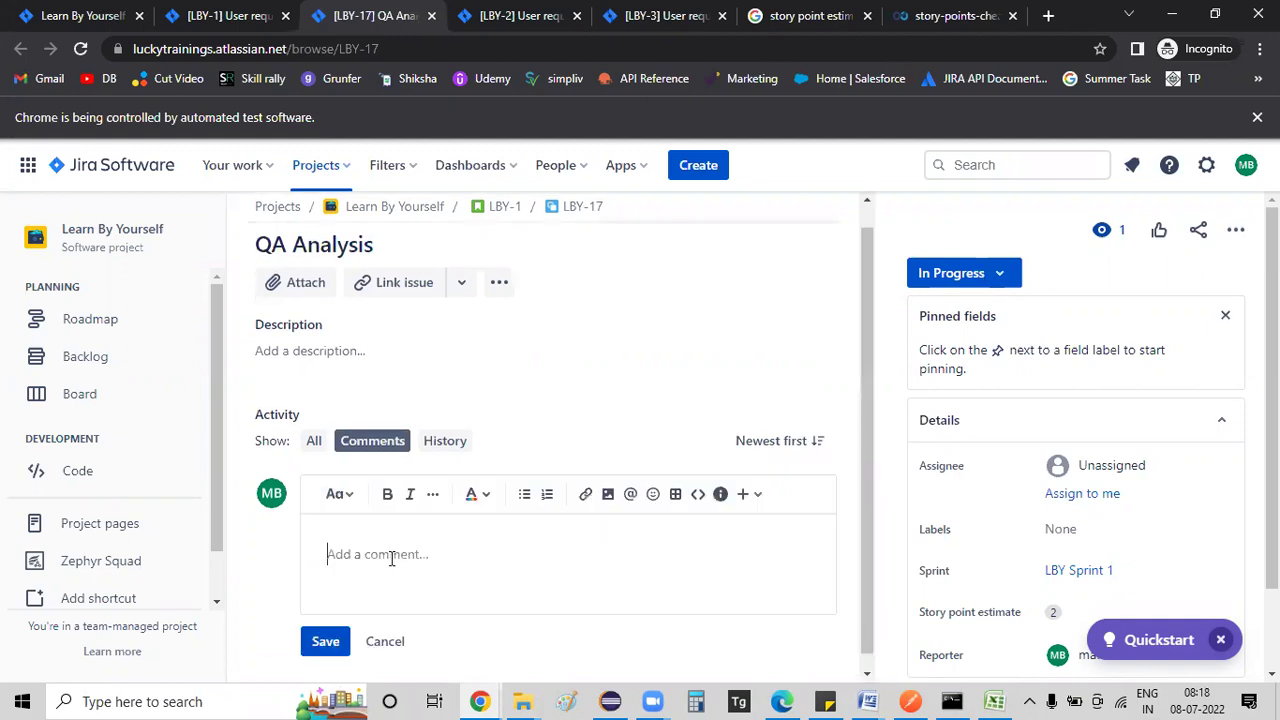
{"action": "type", "text": "Completed Analysis for this user story"}
{"action": "scroll", "coordinate": [230, 594], "scroll_direction": "down", "scroll_amount": 1}
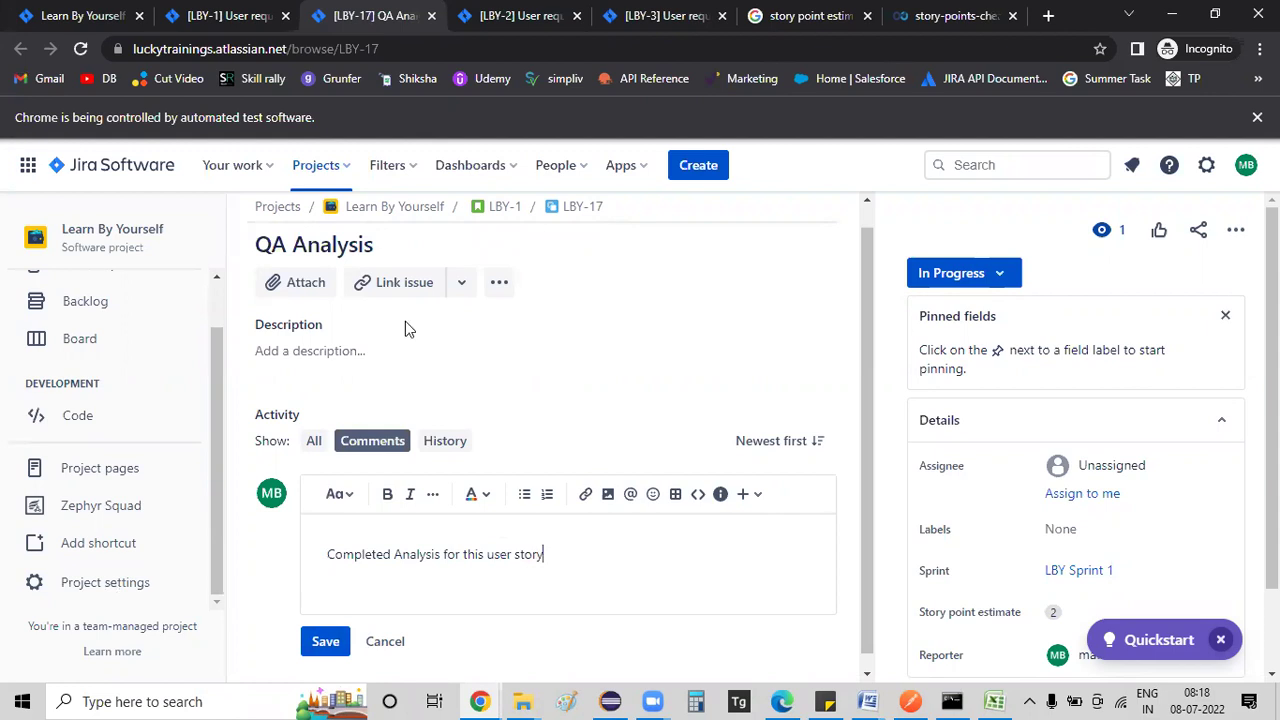
{"action": "scroll", "coordinate": [380, 450], "scroll_direction": "down", "scroll_amount": 1}
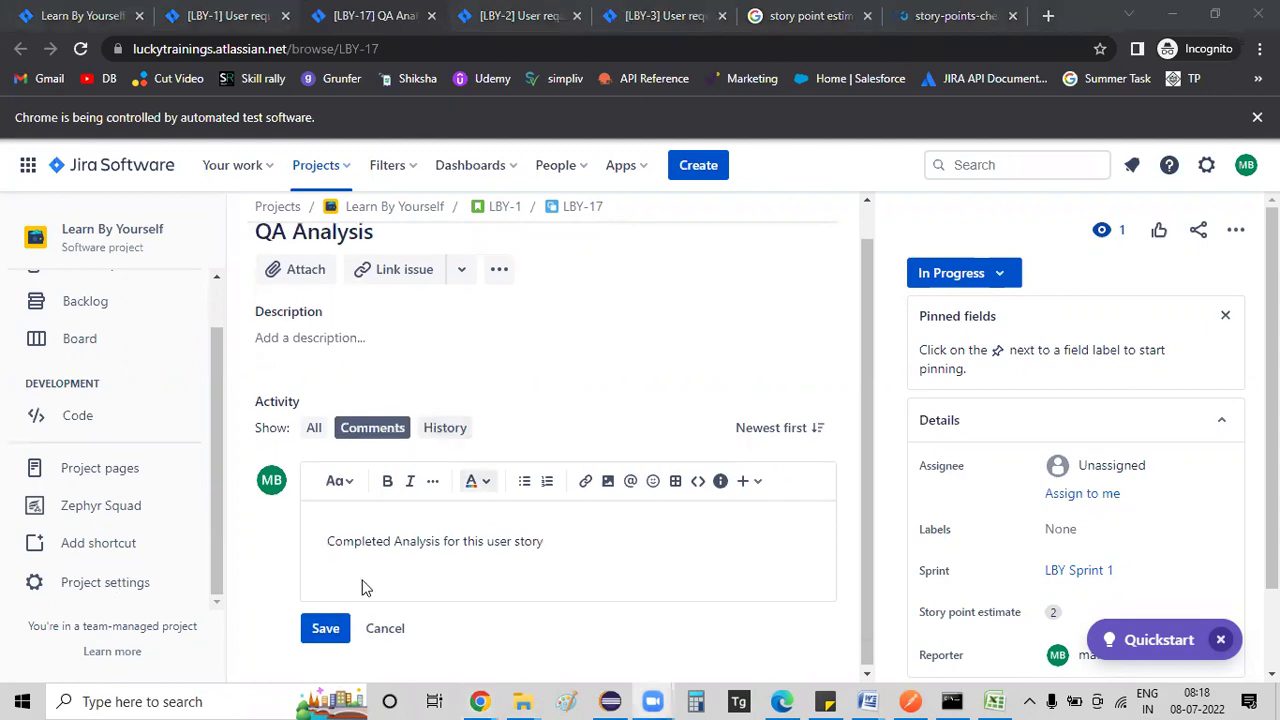
{"action": "key", "text": "ctrl+Return"}
Step: Set the QA Analysis issue's status to Done and look over its details
{"action": "left_click", "coordinate": [1002, 280]}
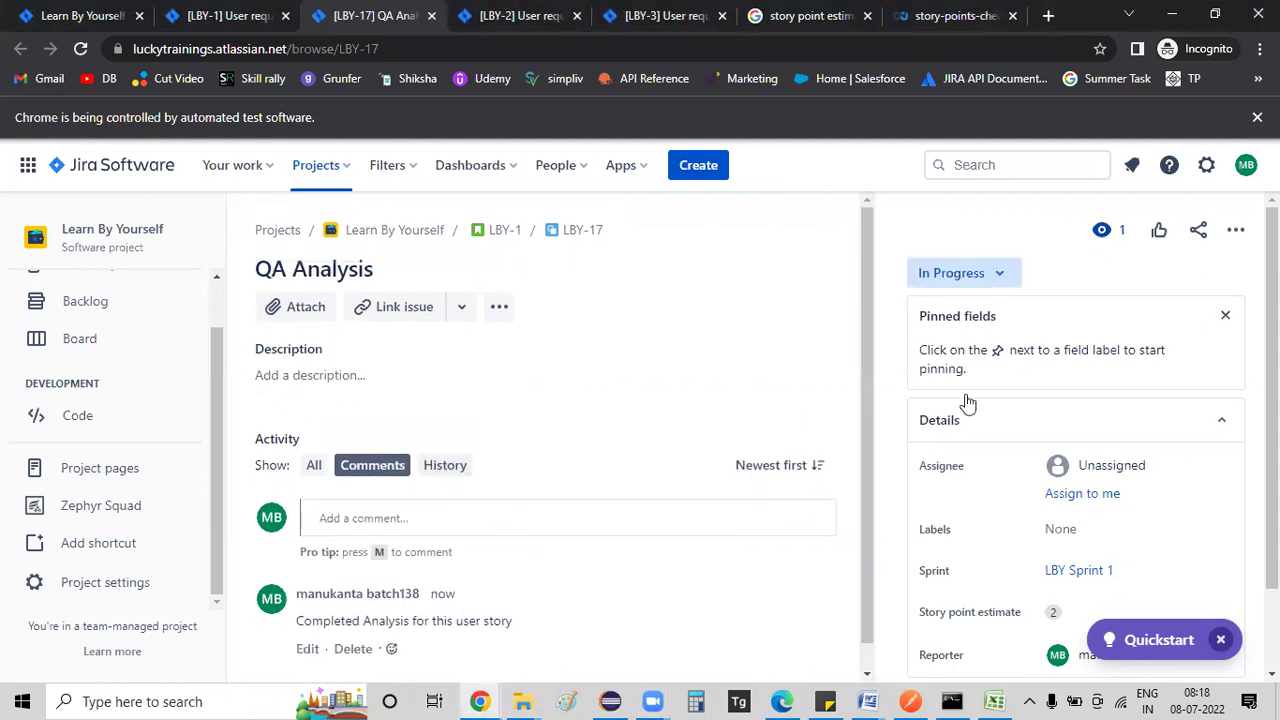
{"action": "left_click", "coordinate": [947, 344]}
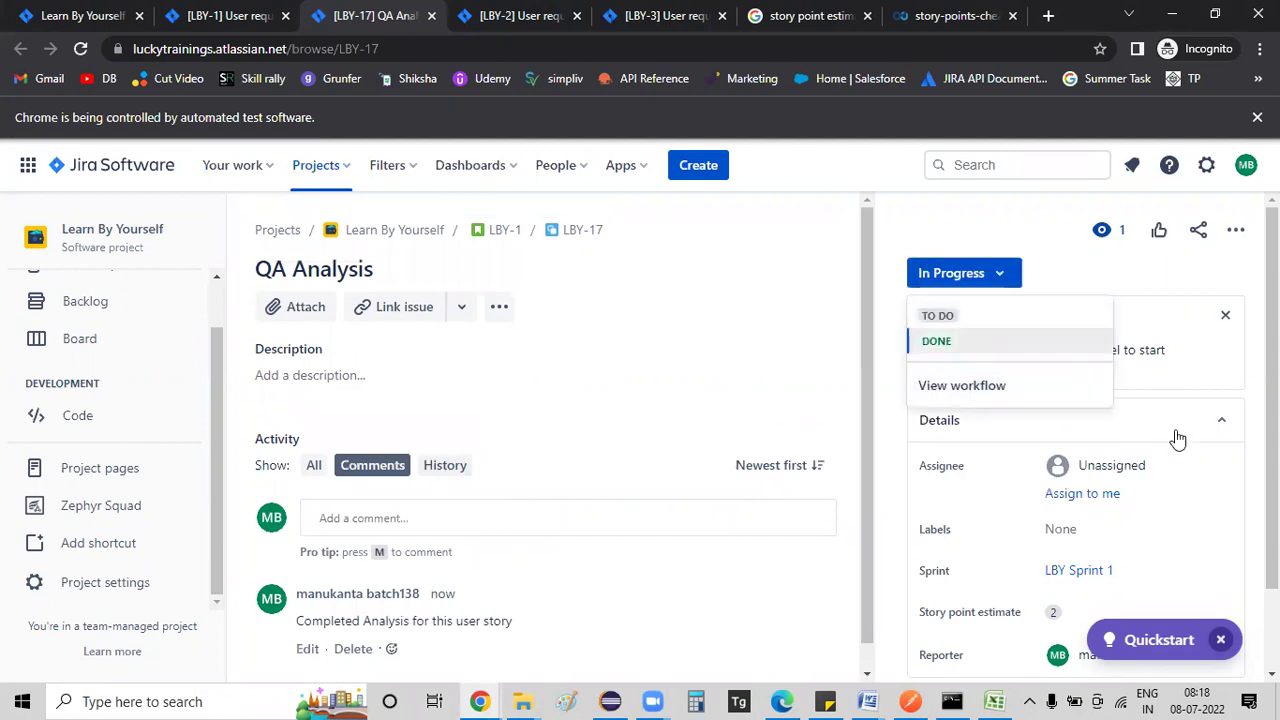
{"action": "scroll", "coordinate": [1175, 429], "scroll_direction": "down", "scroll_amount": 2}
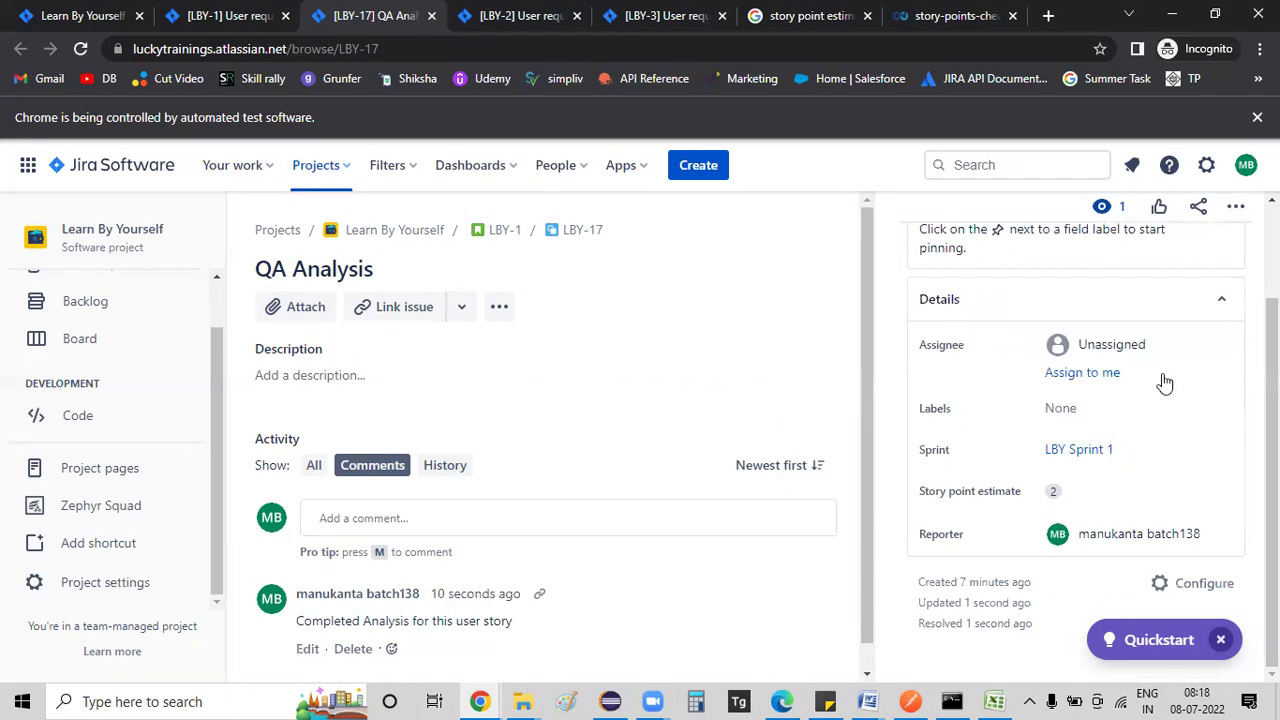
{"action": "scroll", "coordinate": [1040, 388], "scroll_direction": "up", "scroll_amount": 2}
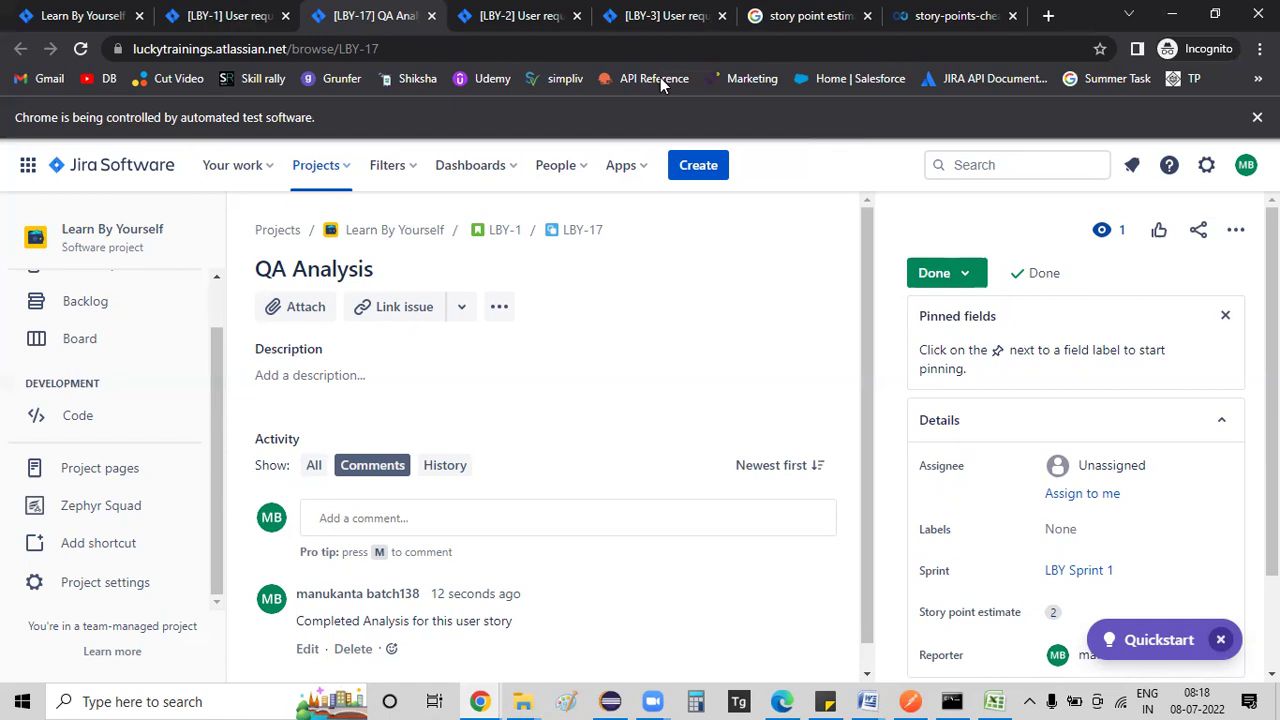
Step: Open the LBY-18 QA Design issue by changing the issue number in the address, and attach the file TC.xlsx to it
{"action": "left_click", "coordinate": [403, 60]}
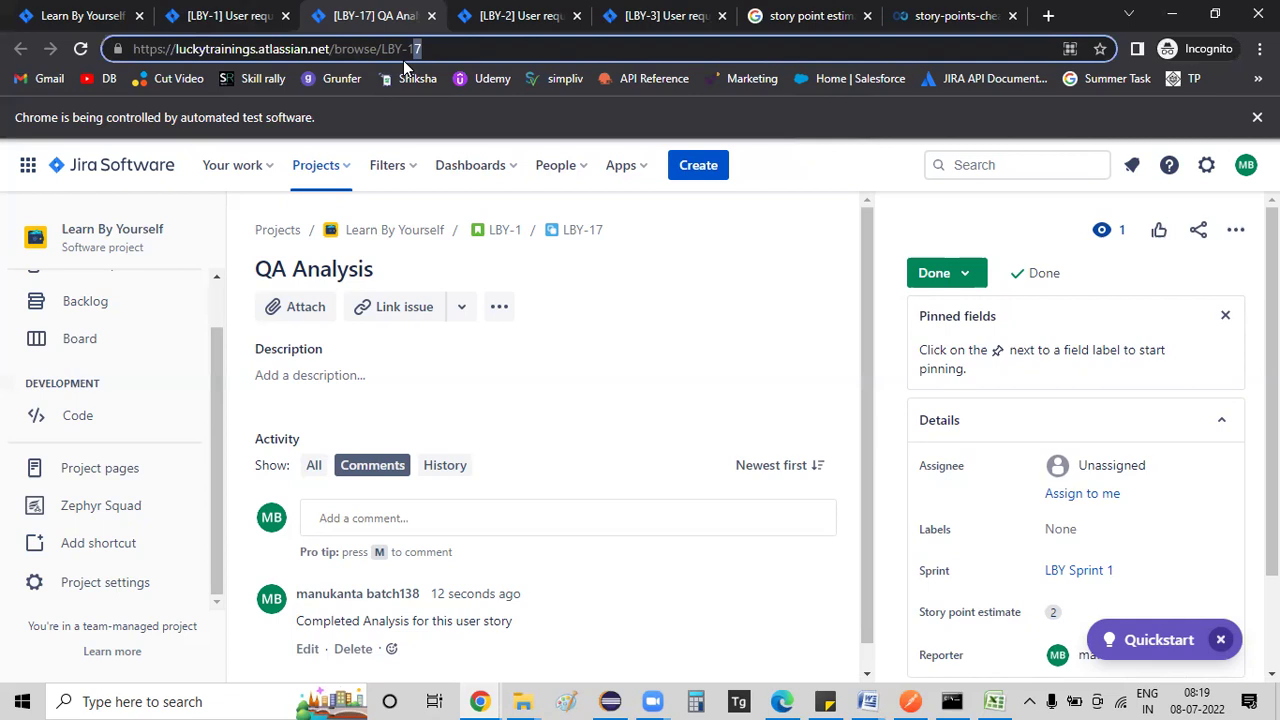
{"action": "type", "text": "8"}
{"action": "key", "text": "Return"}
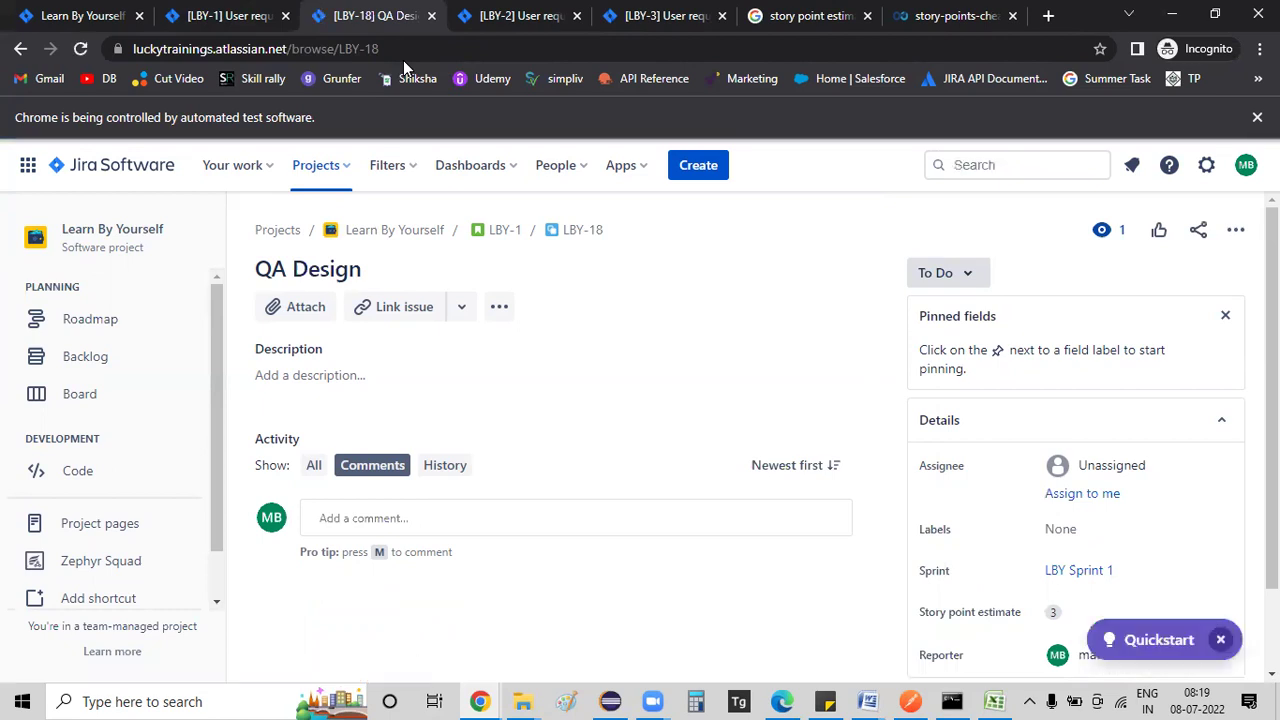
{"action": "left_click", "coordinate": [297, 313]}
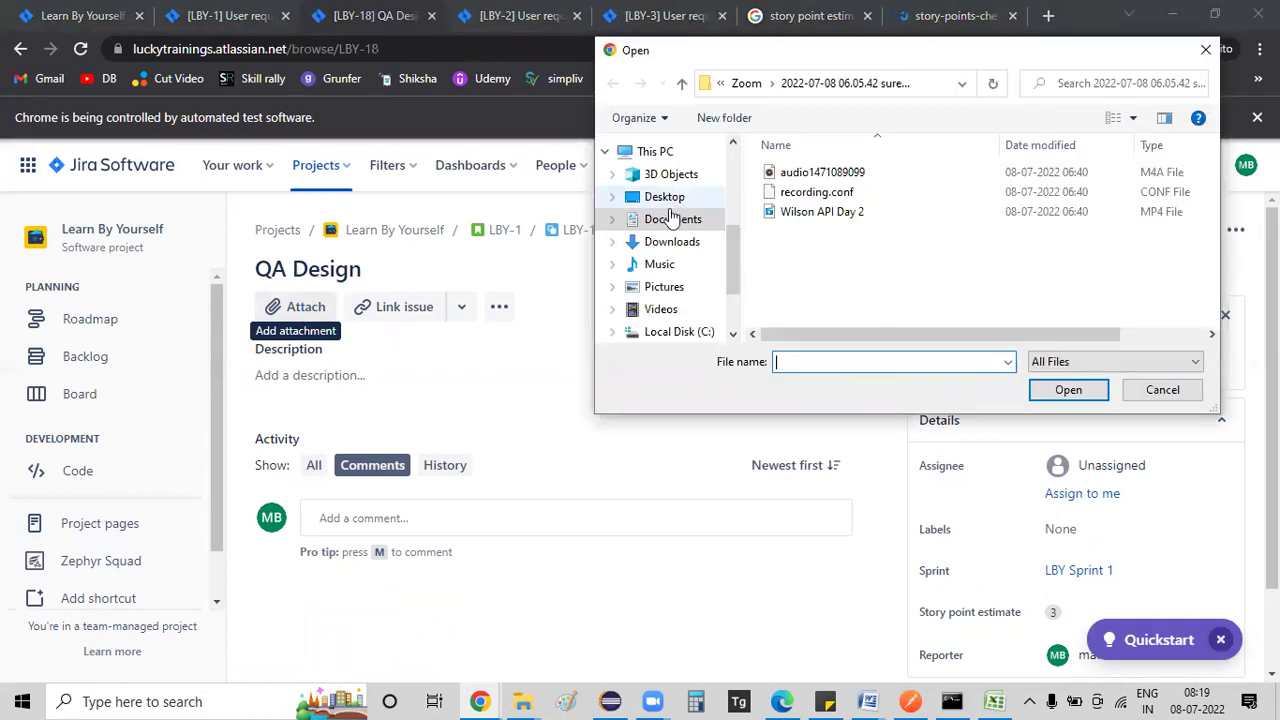
{"action": "left_click", "coordinate": [667, 200]}
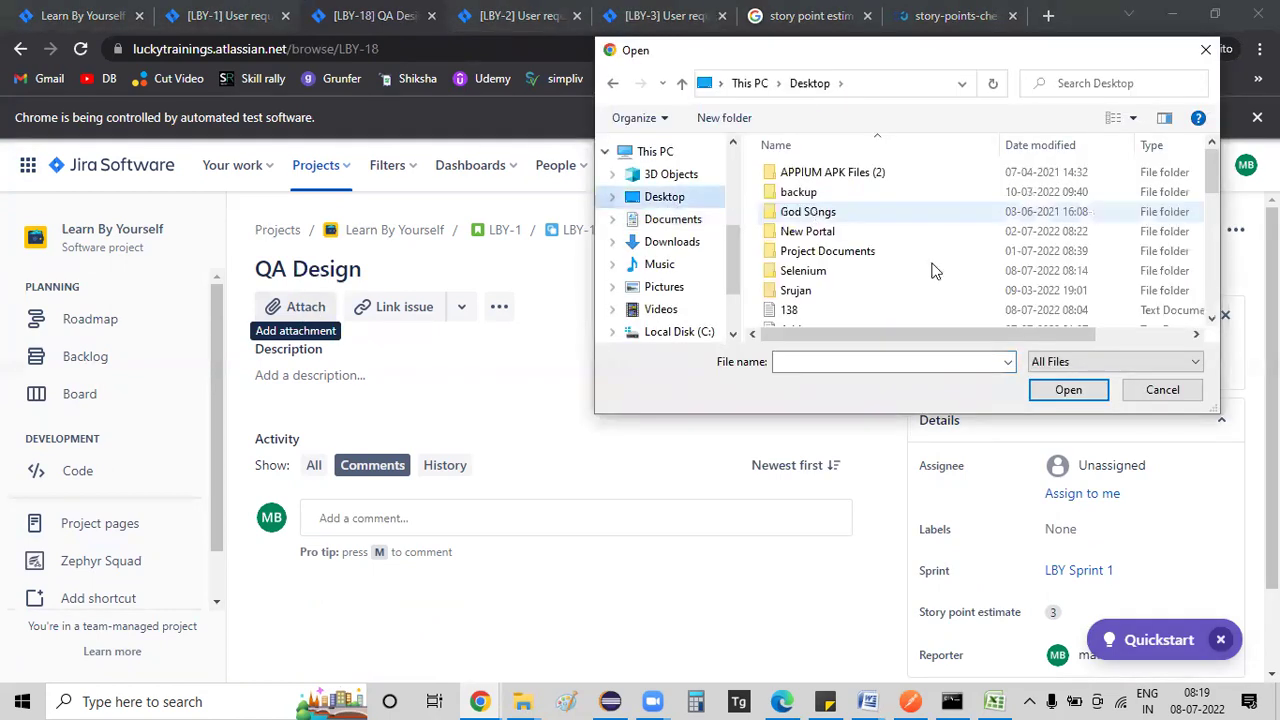
{"action": "double_click", "coordinate": [827, 272]}
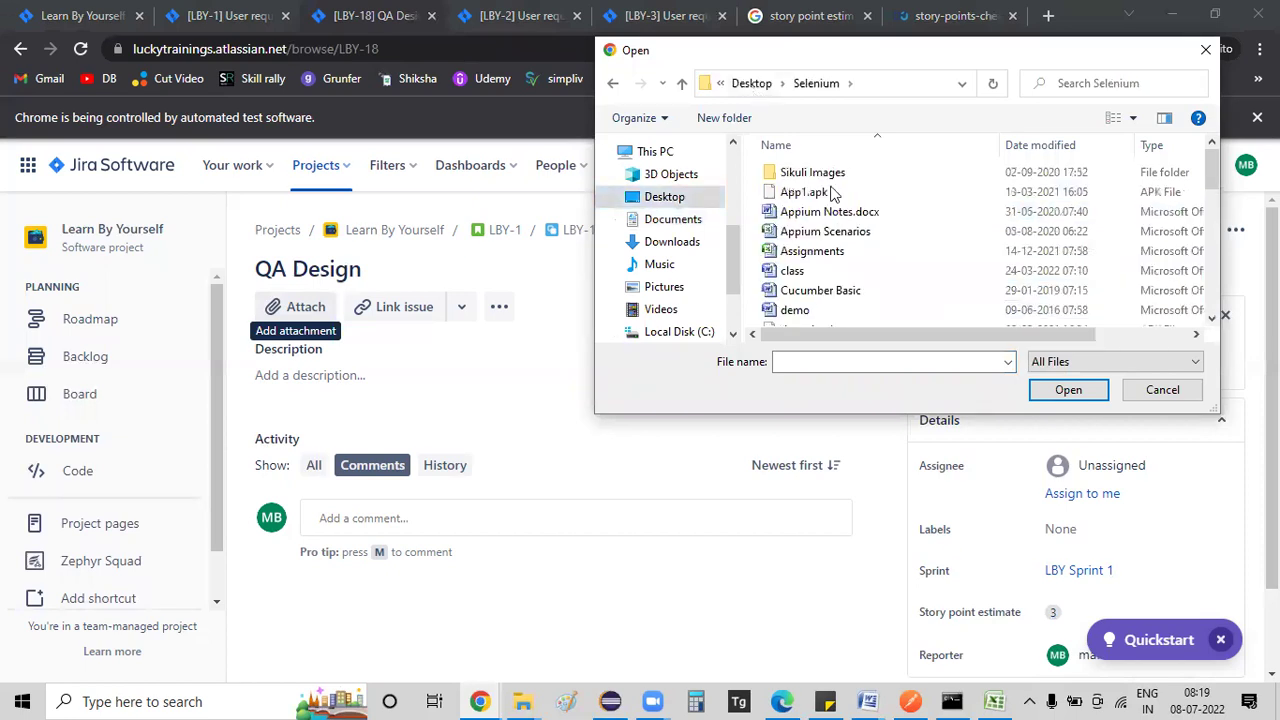
{"action": "key", "text": "BackSpace"}
{"action": "left_click", "coordinate": [834, 253]}
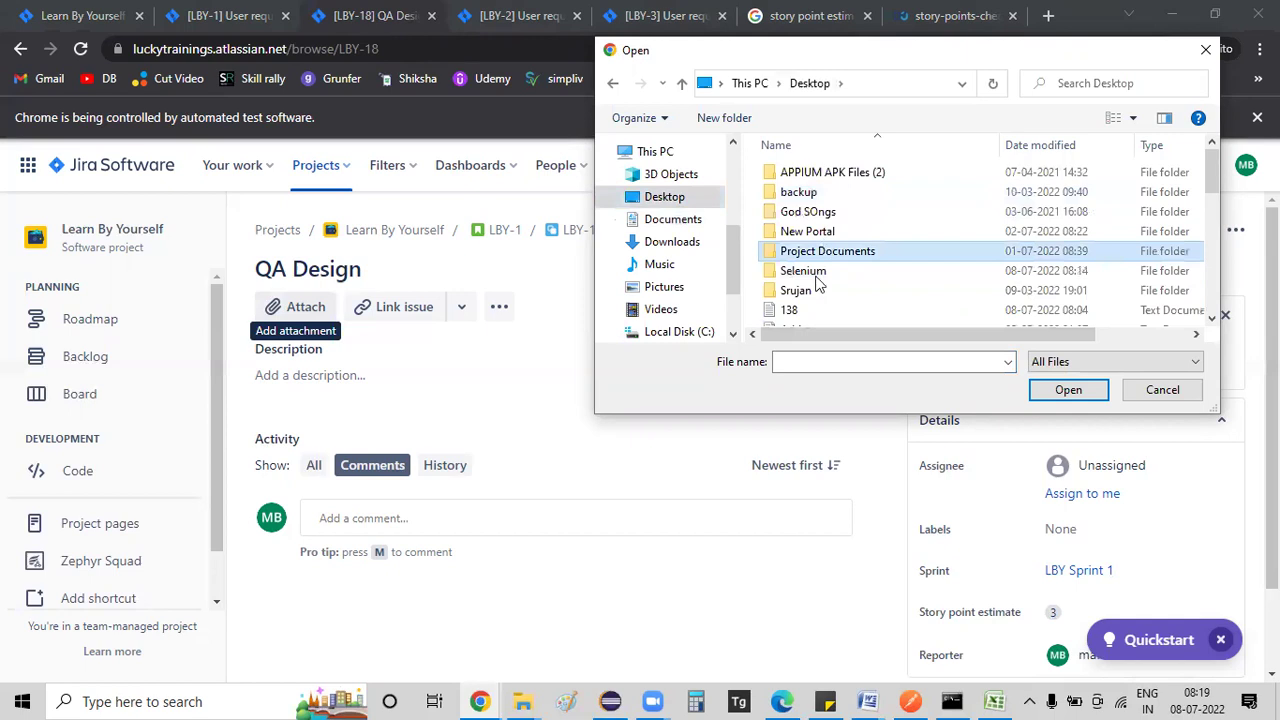
{"action": "double_click", "coordinate": [792, 250]}
{"action": "double_click", "coordinate": [787, 234]}
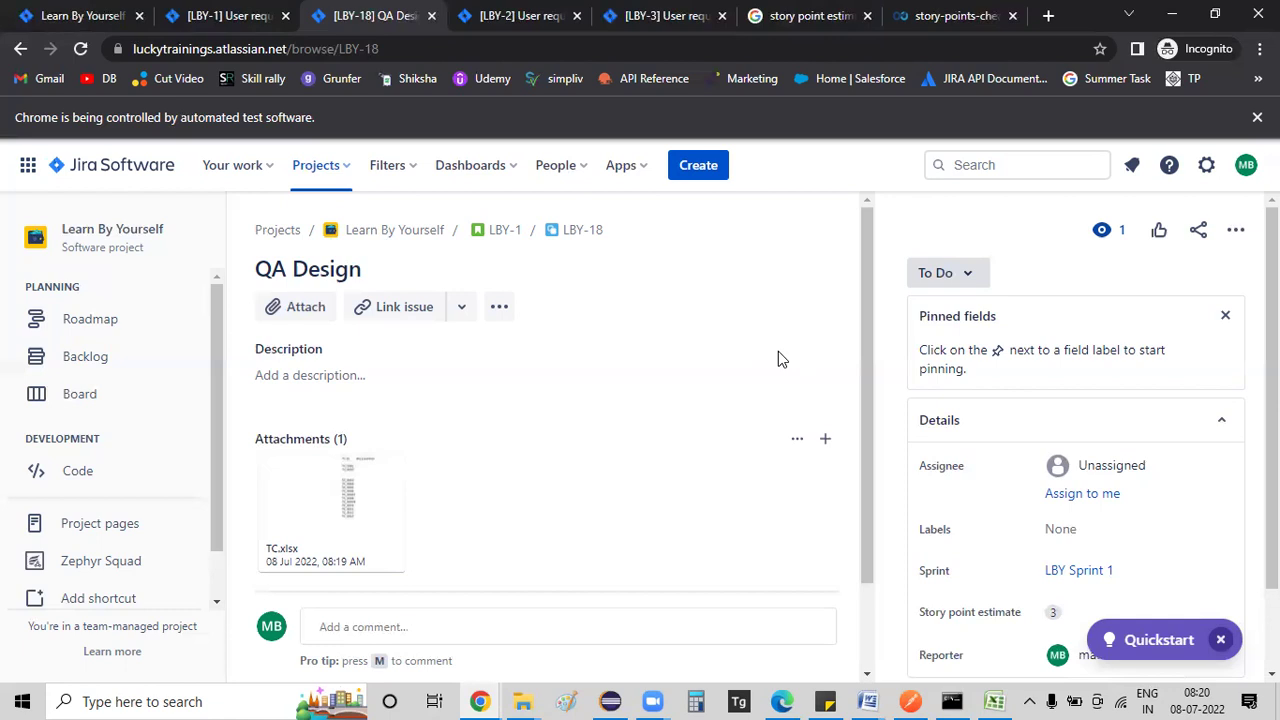
Step: Change the issue number in the address to open LBY-19 QA Execution, and set its status to In Progress
{"action": "left_click", "coordinate": [372, 50]}
{"action": "key", "text": "End"}
{"action": "key", "text": "BackSpace"}
{"action": "type", "text": "9"}
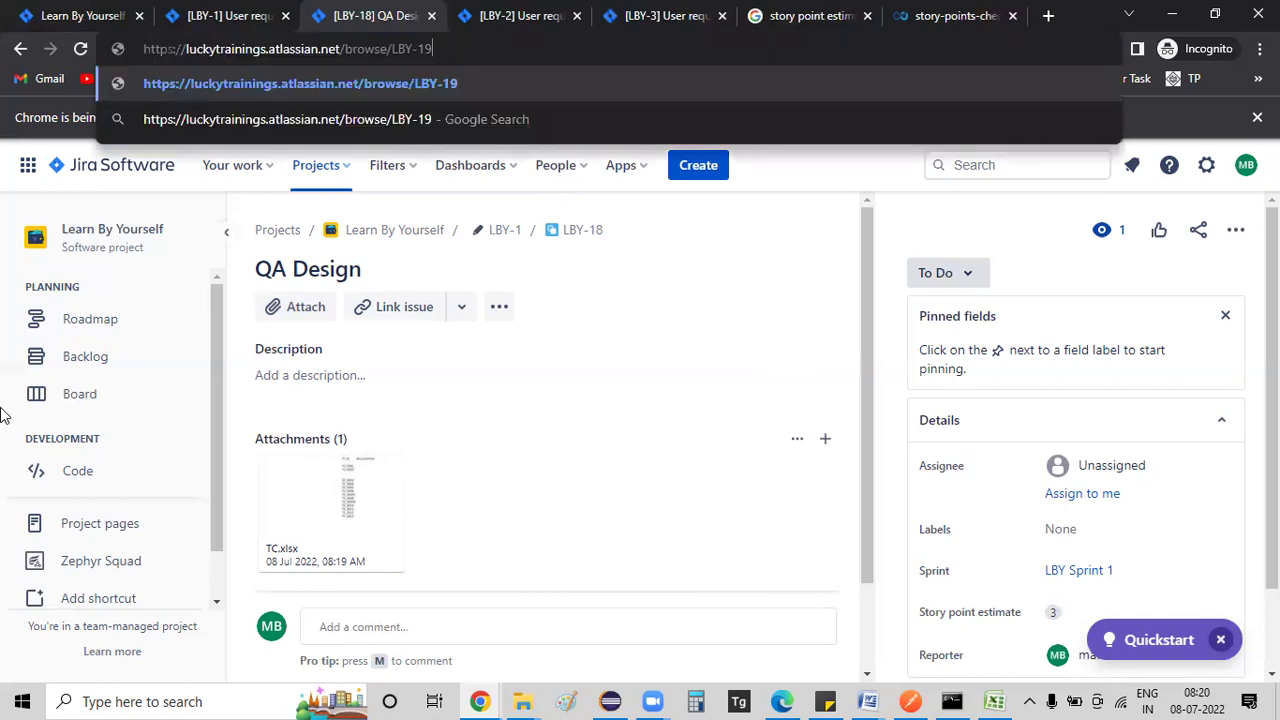
{"action": "key", "text": "Return"}
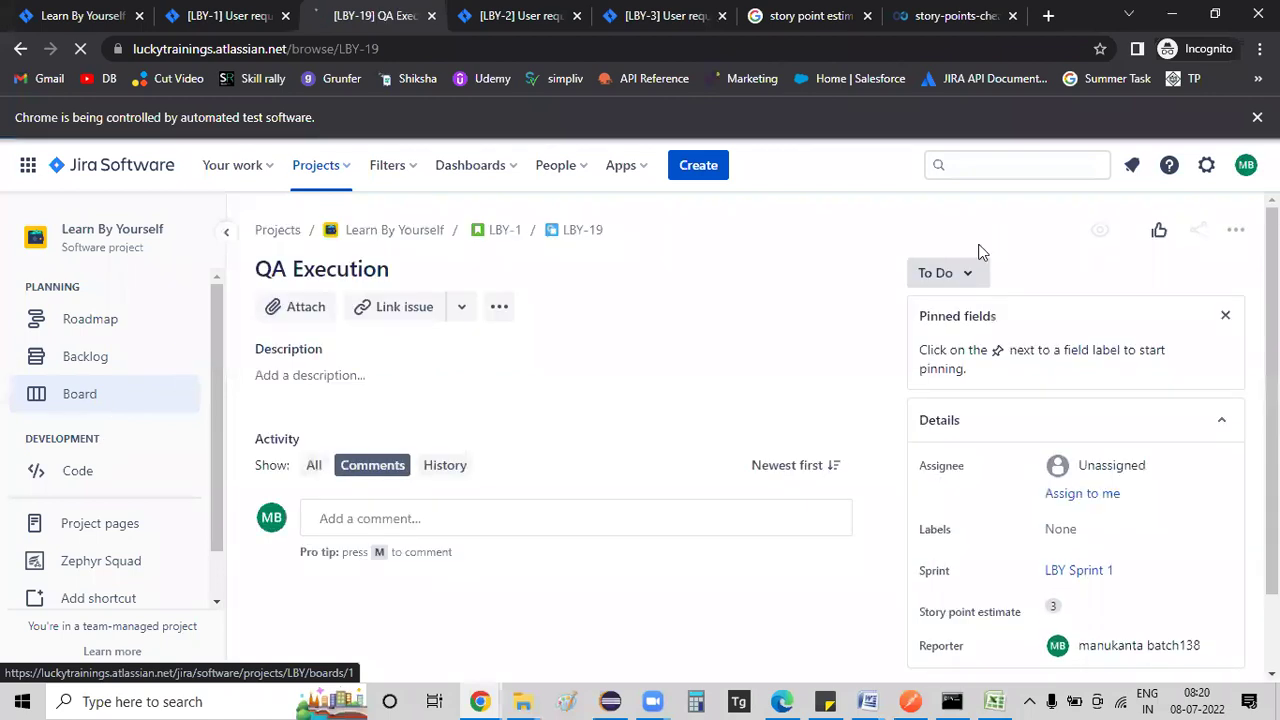
{"action": "left_click", "coordinate": [966, 277]}
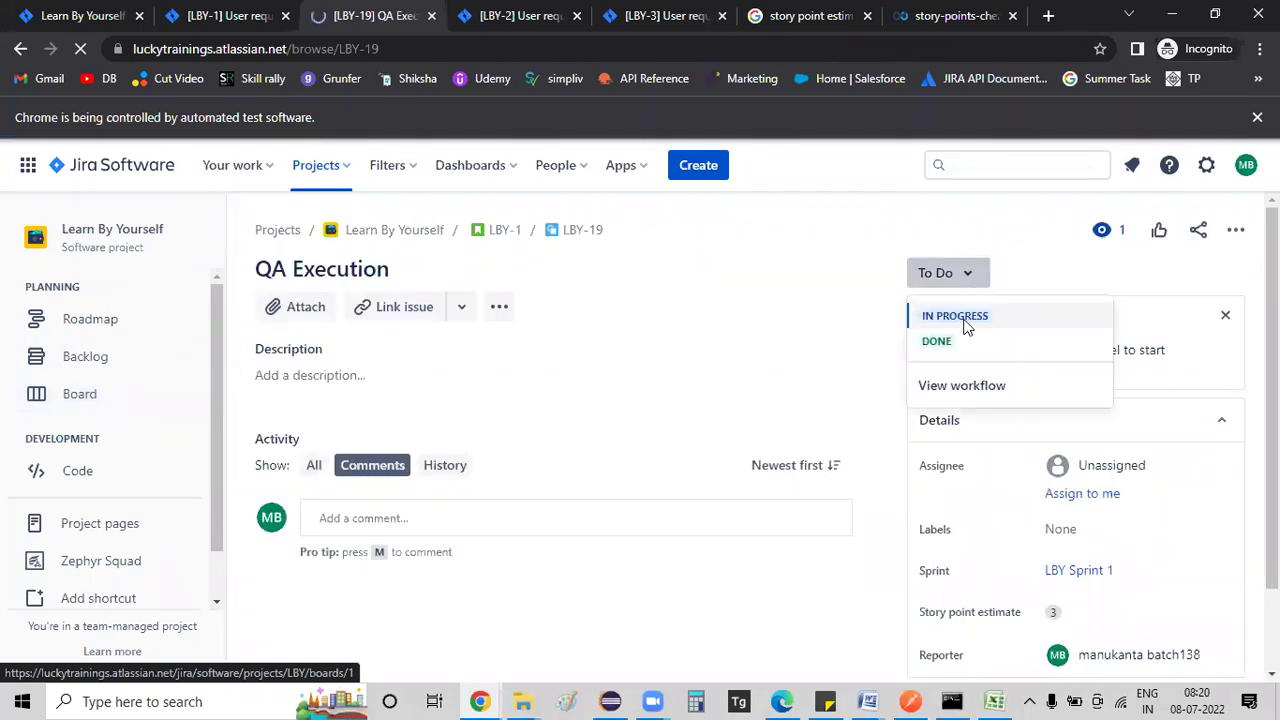
{"action": "left_click", "coordinate": [944, 316]}
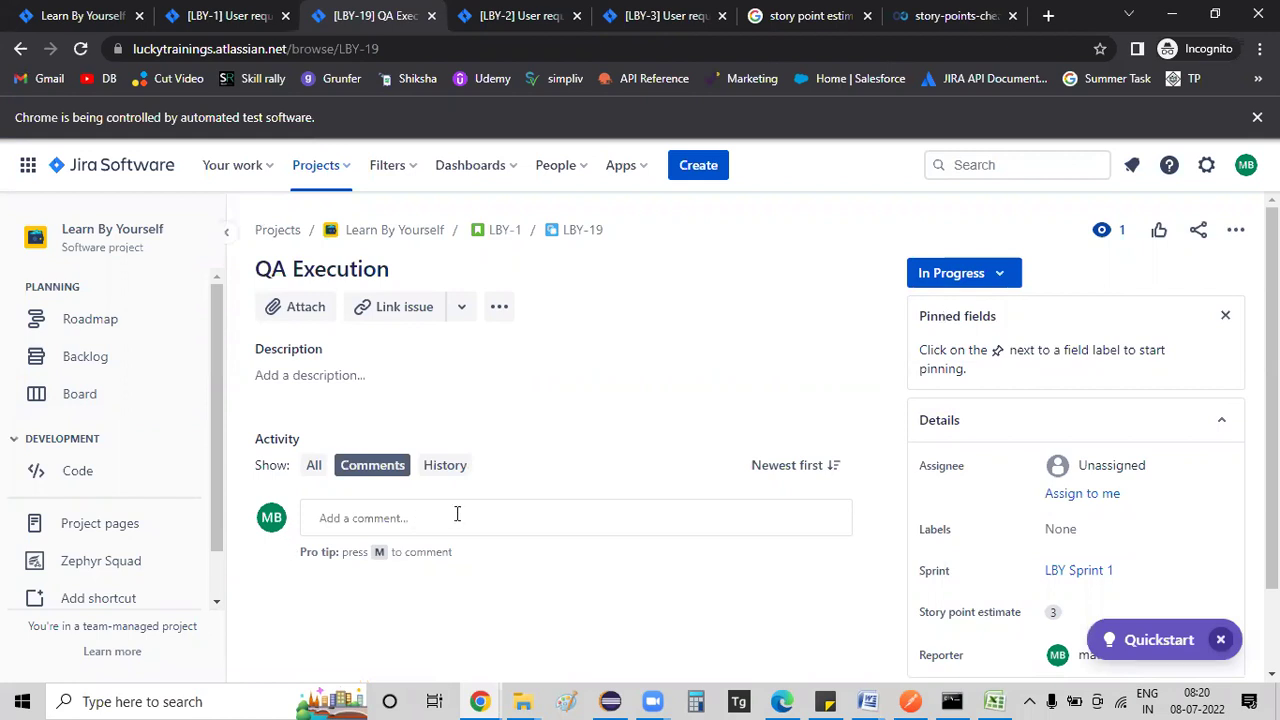
Step: Post the comment "Executed all the test cases and no defects identified" on the QA Execution issue
{"action": "type", "text": "Execu"}
{"action": "type", "text": "ted."}
{"action": "type", "text": "all the "}
{"action": "type", "text": "test cases"}
{"action": "type", "text": " and no de"}
{"action": "type", "text": "fects "}
{"action": "type", "text": "identifie"}
{"action": "type", "text": "d"}
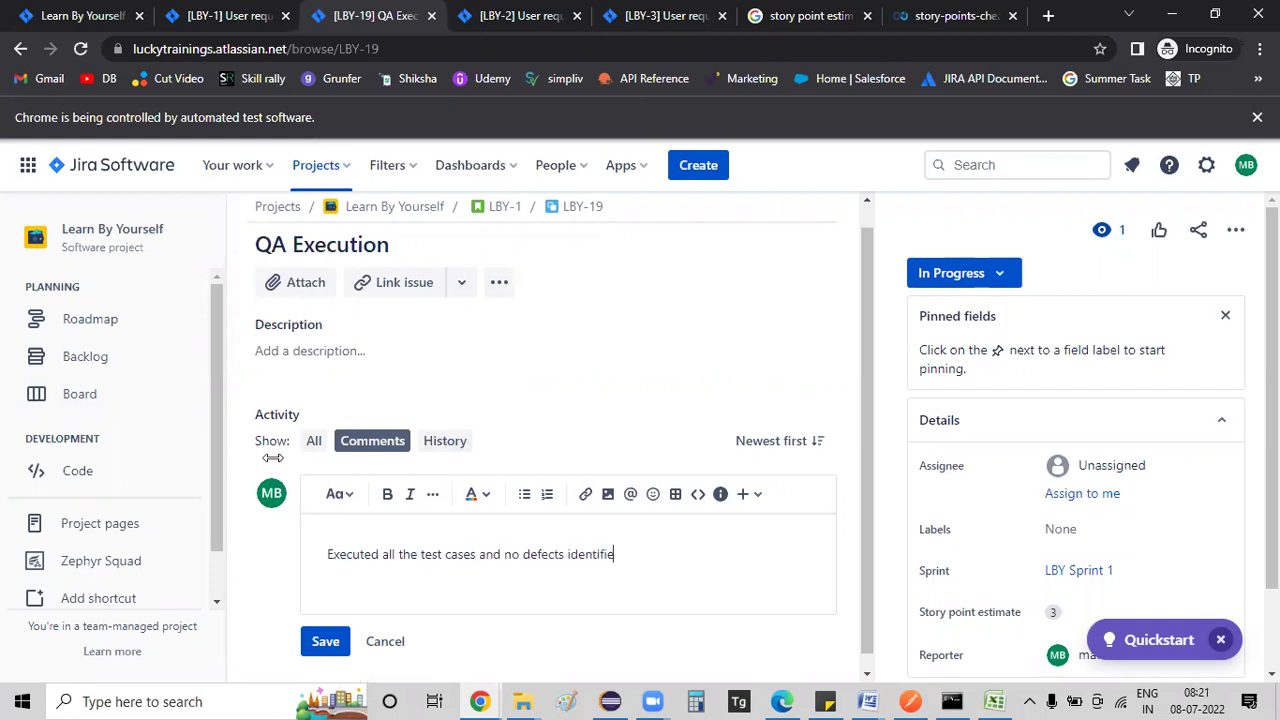
{"action": "scroll", "coordinate": [308, 602], "scroll_direction": "down", "scroll_amount": 1}
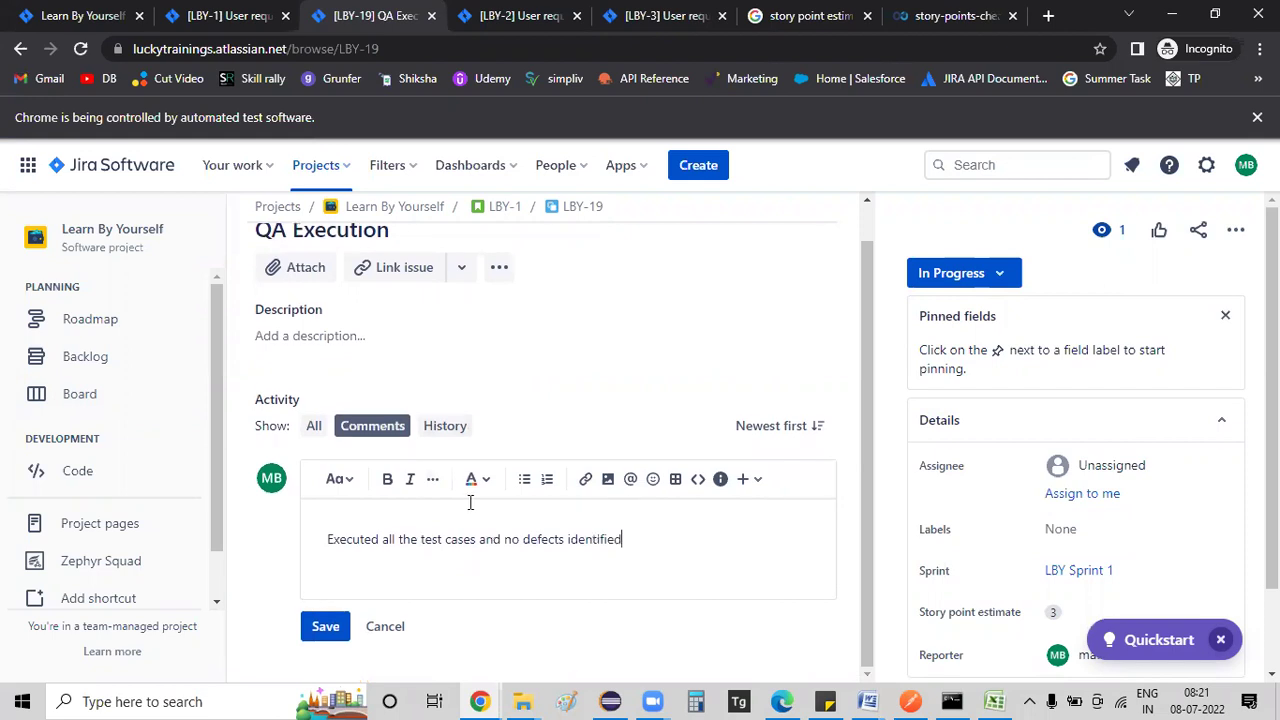
{"action": "key", "text": "ctrl+Return"}
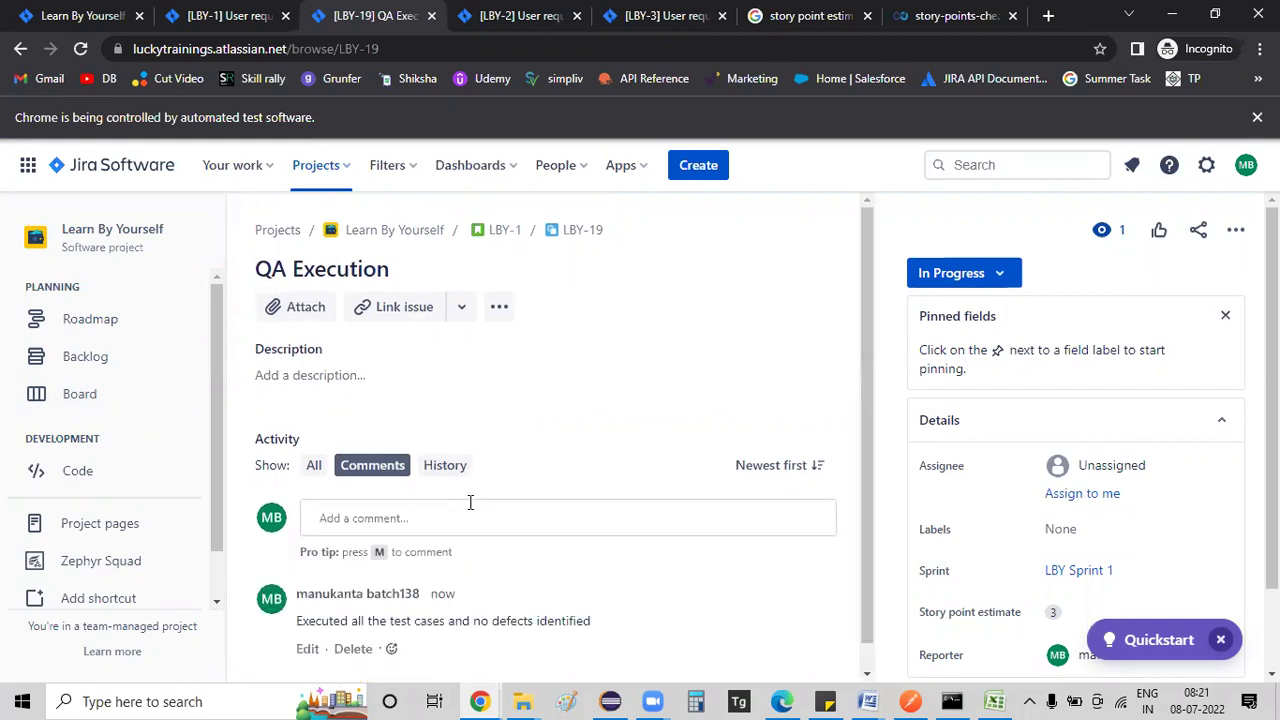